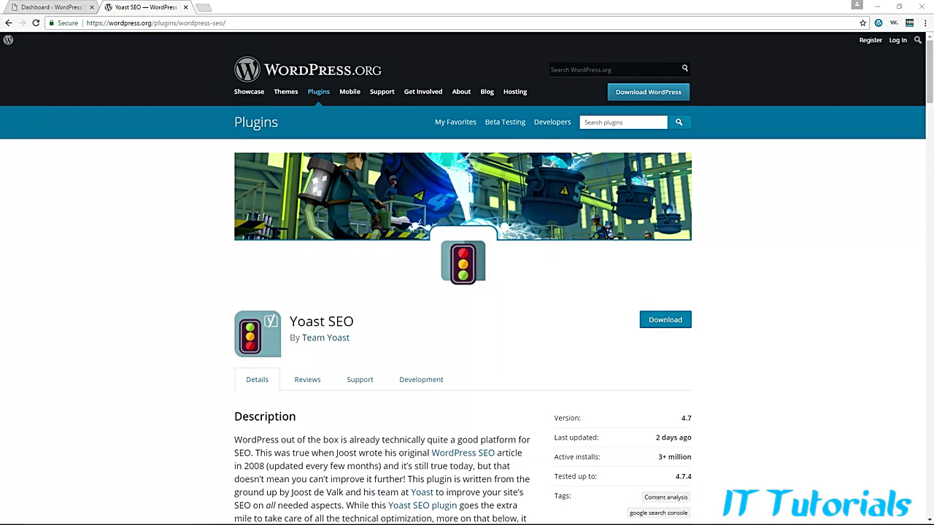
Examine the Yoast SEO plugin page on WordPress.org, including its active installs, version details and ratings
scroll(732, 318, down, 2)
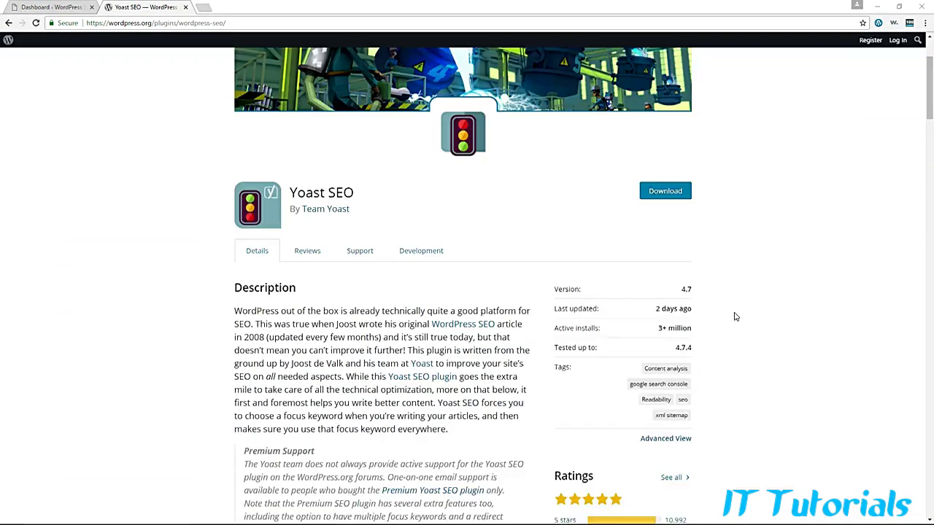
drag(659, 311, 692, 314)
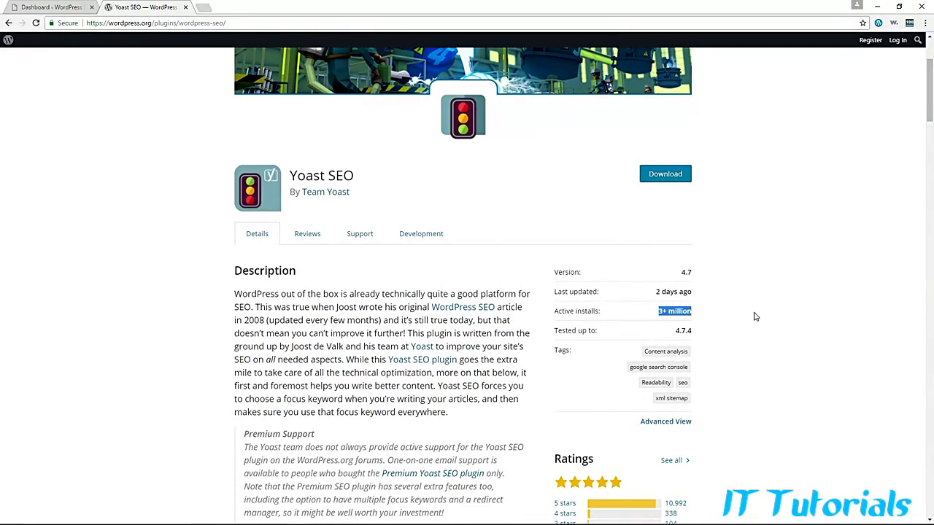
scroll(755, 317, down, 1)
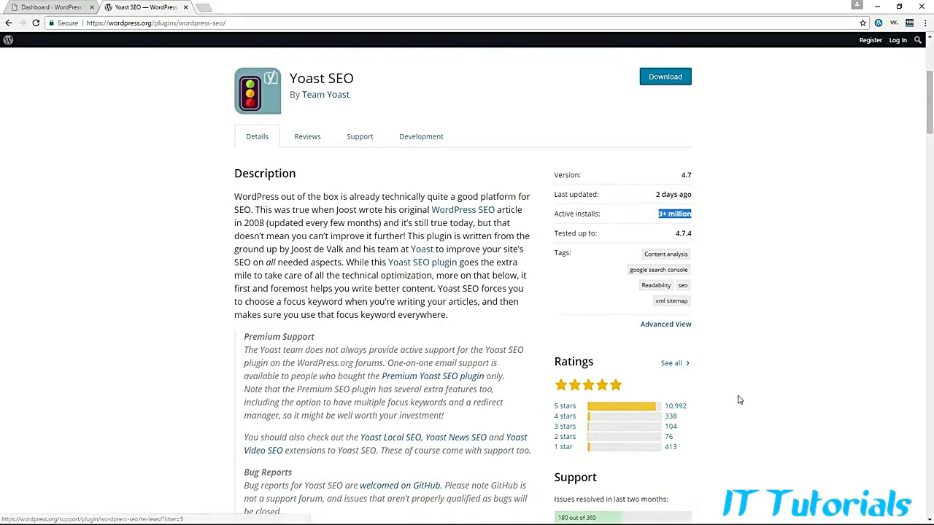
scroll(737, 398, up, 3)
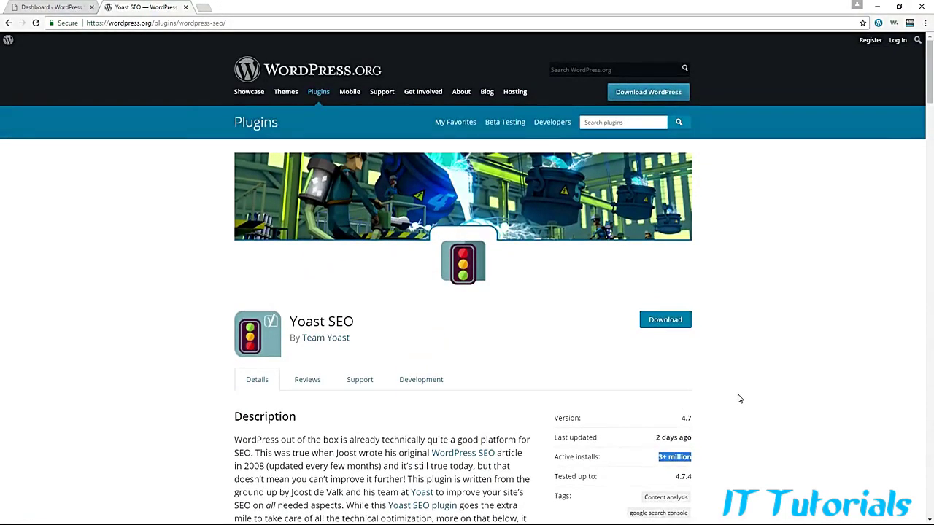
scroll(737, 398, down, 1)
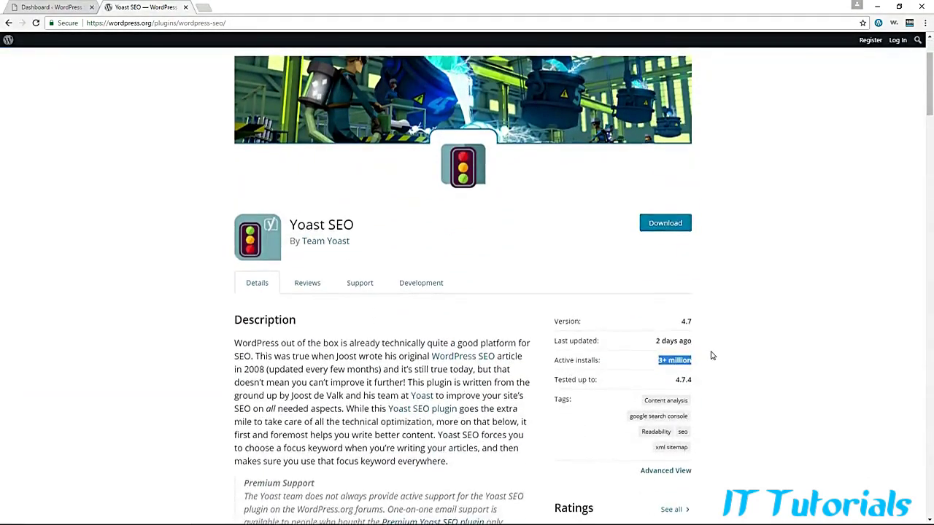
scroll(713, 352, up, 1)
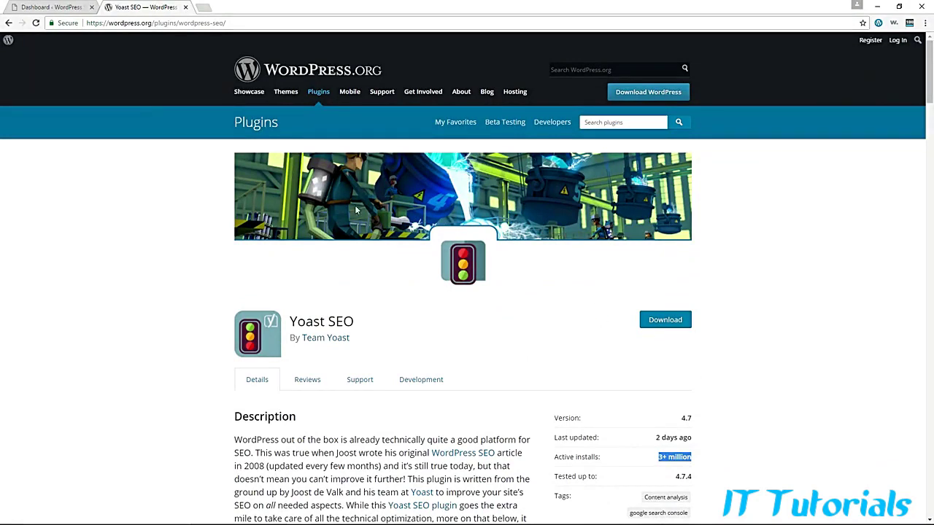
click(60, 8)
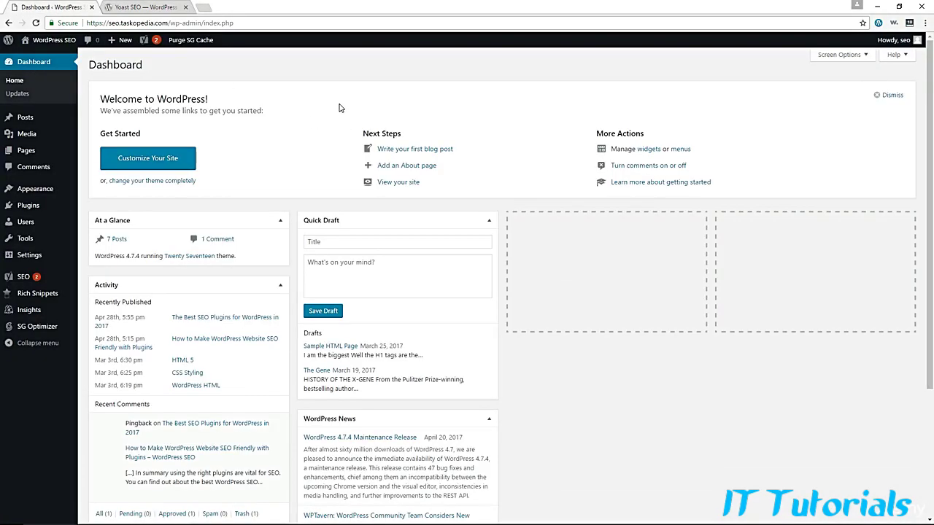
click(157, 7)
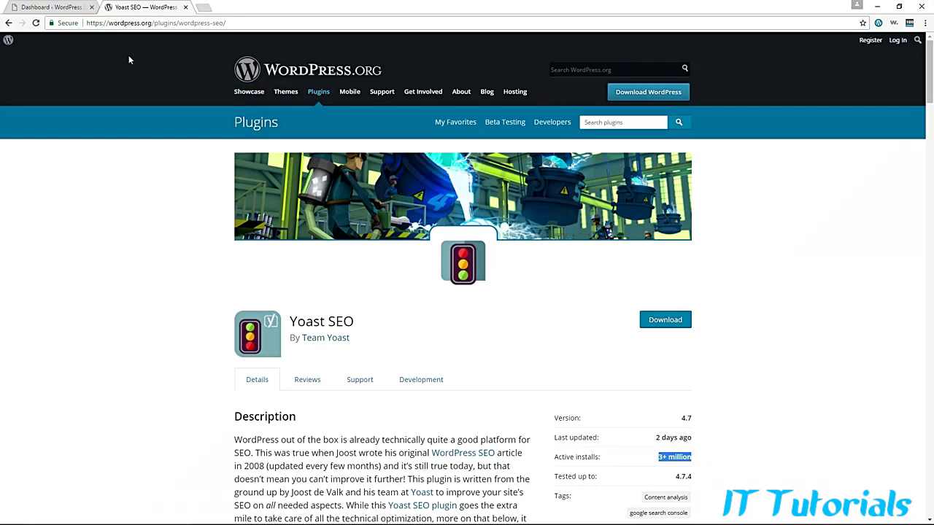
Open the Yoast SEO dashboard in the site's WordPress admin and start the configuration wizard with the self-configured option
click(64, 7)
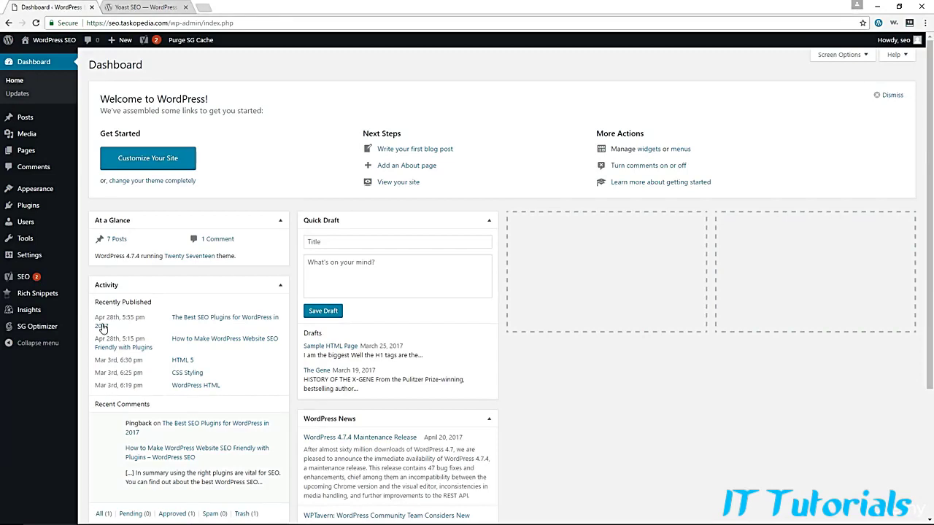
mouse_move(39, 282)
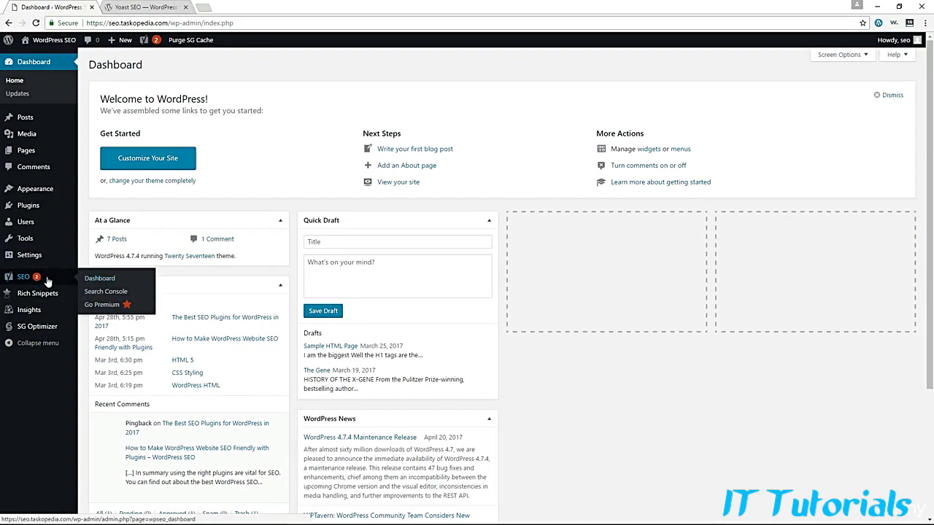
click(86, 280)
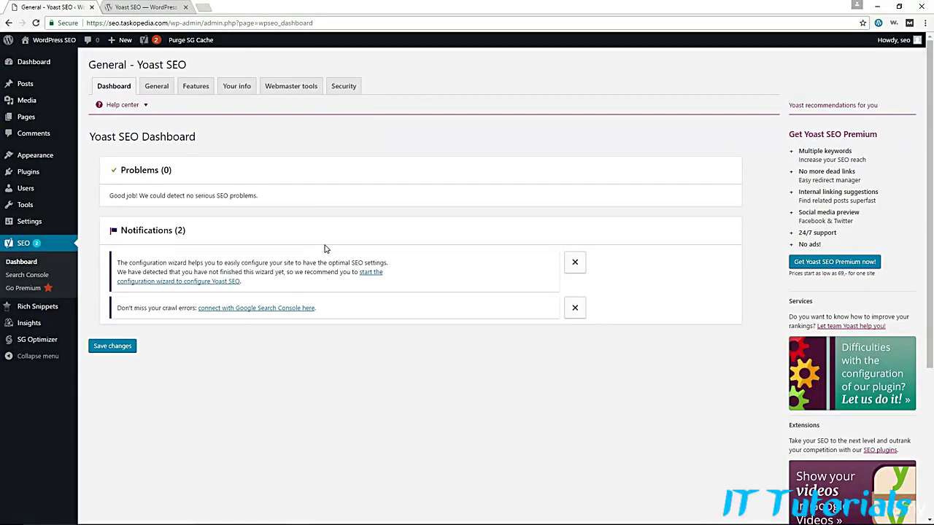
click(191, 282)
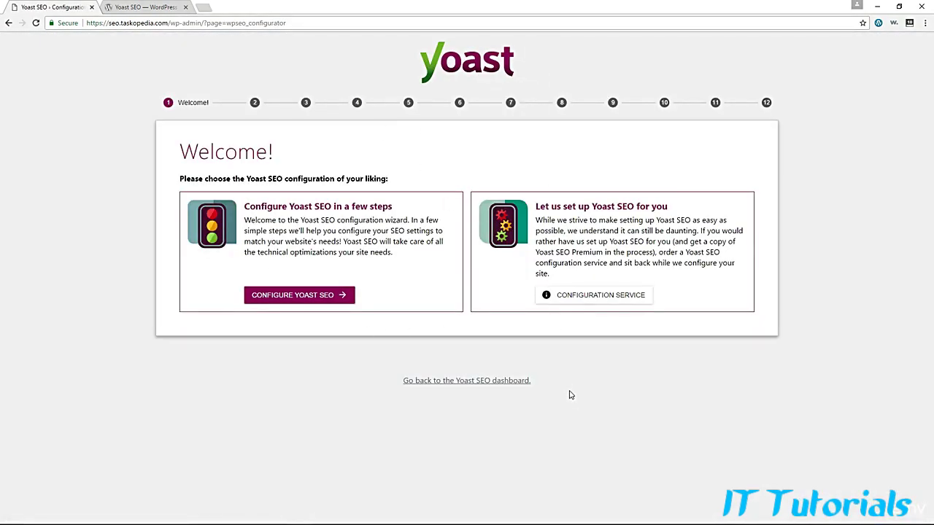
click(316, 298)
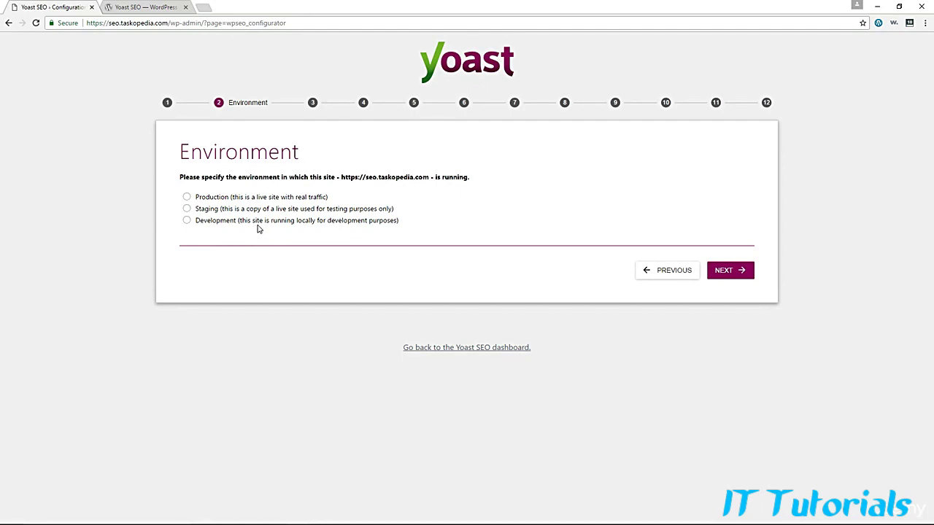
Set the site's environment to Production and its site type to Blog in the wizard
click(205, 200)
click(728, 271)
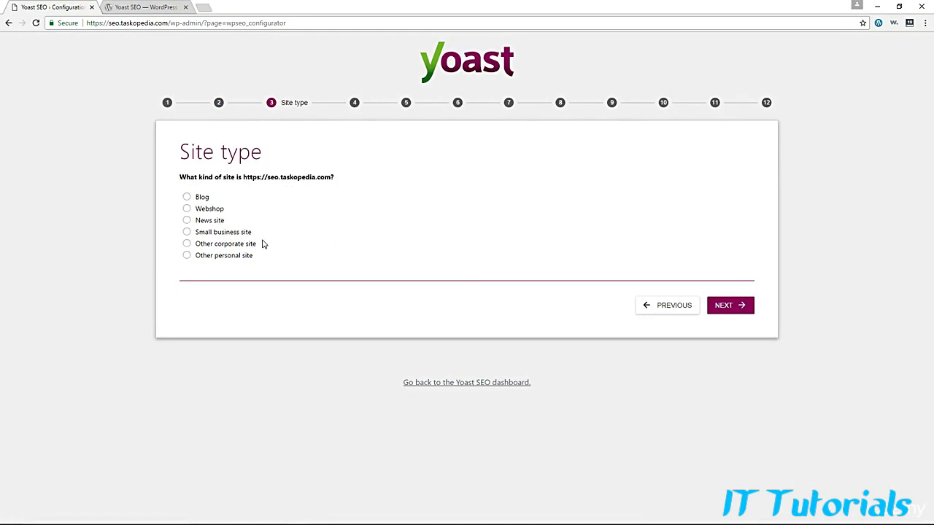
click(197, 198)
click(734, 311)
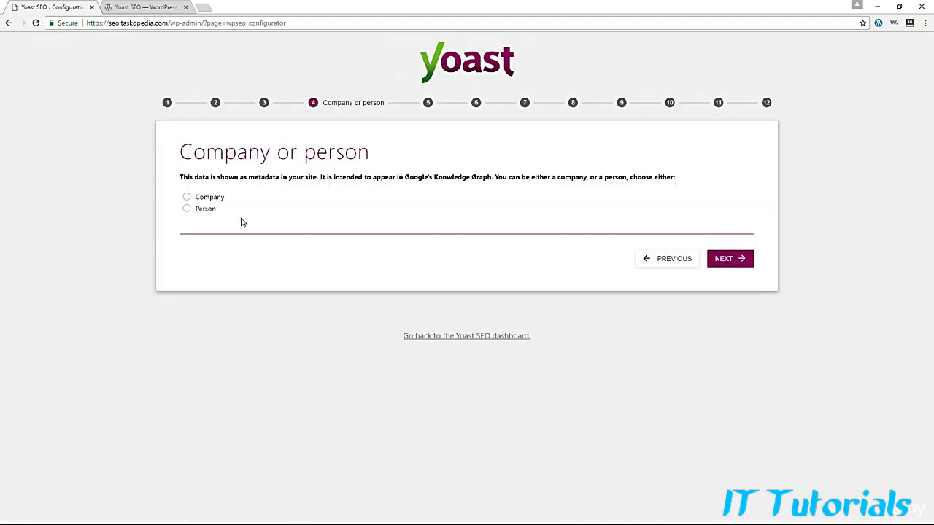
Choose Person as the Knowledge Graph entity, enter the person's name and continue to the social profiles
click(199, 211)
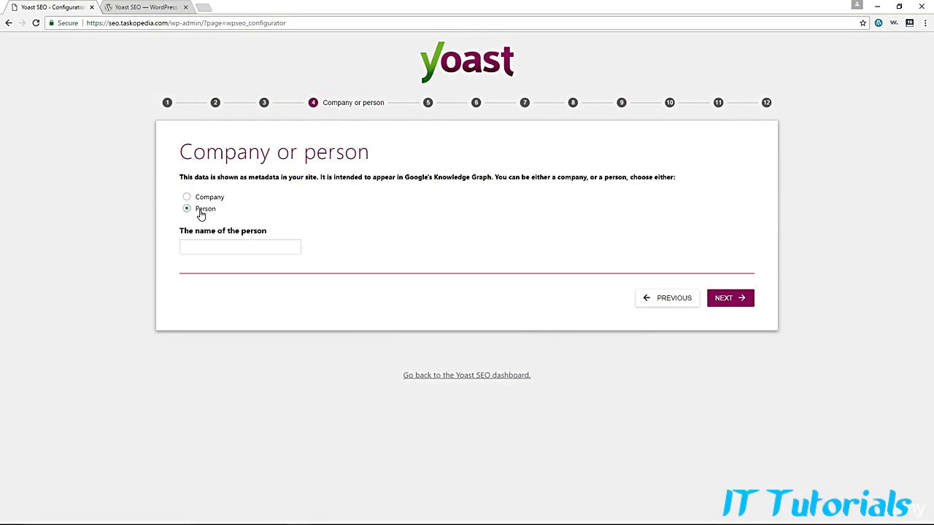
click(248, 242)
text(Alex)
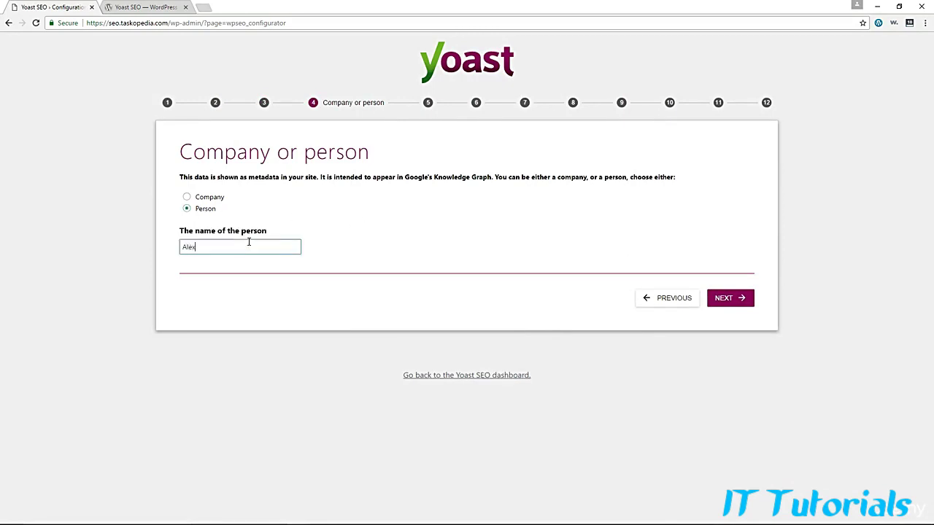
click(729, 298)
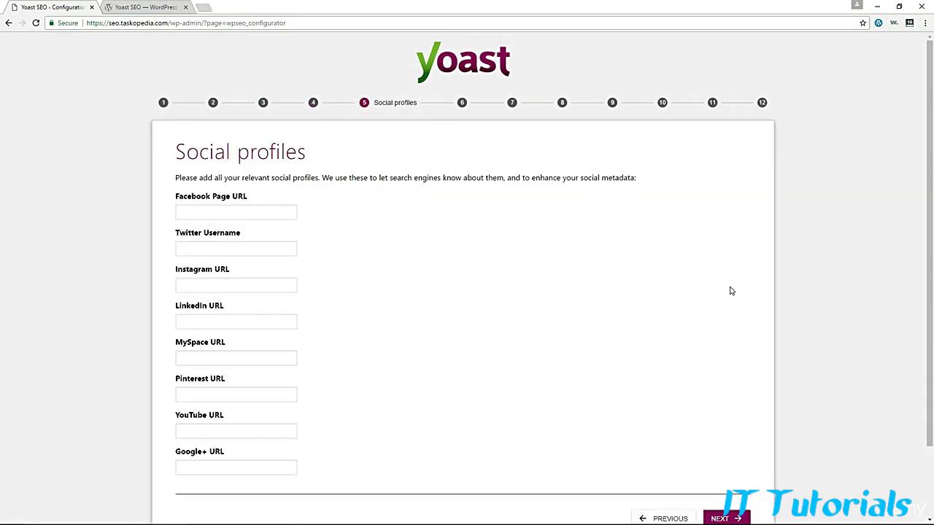
Leave the social profiles blank and accept the default post type visibility and multiple authors settings
scroll(406, 220, down, 1)
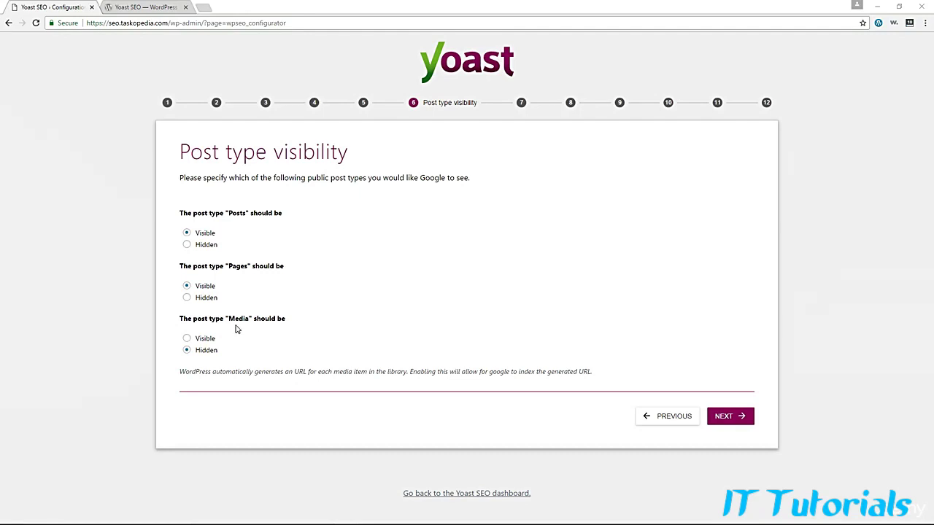
click(729, 419)
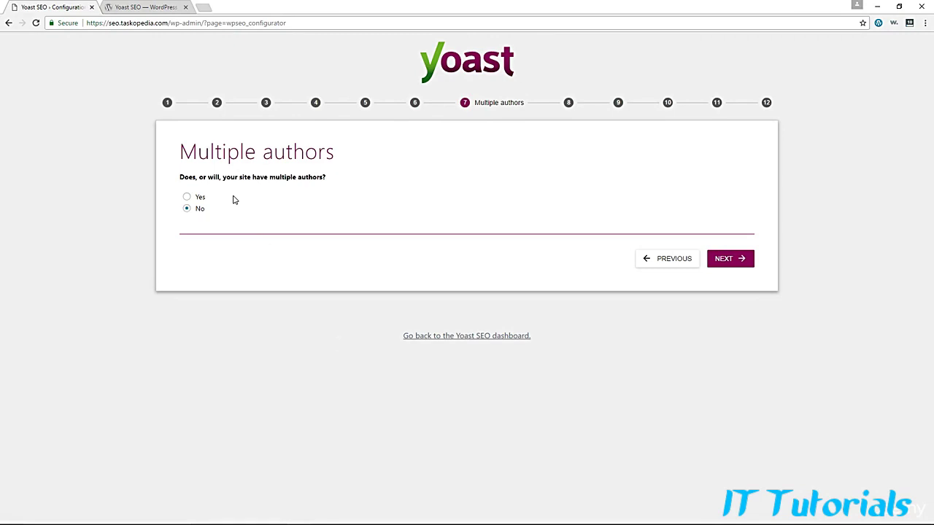
click(727, 267)
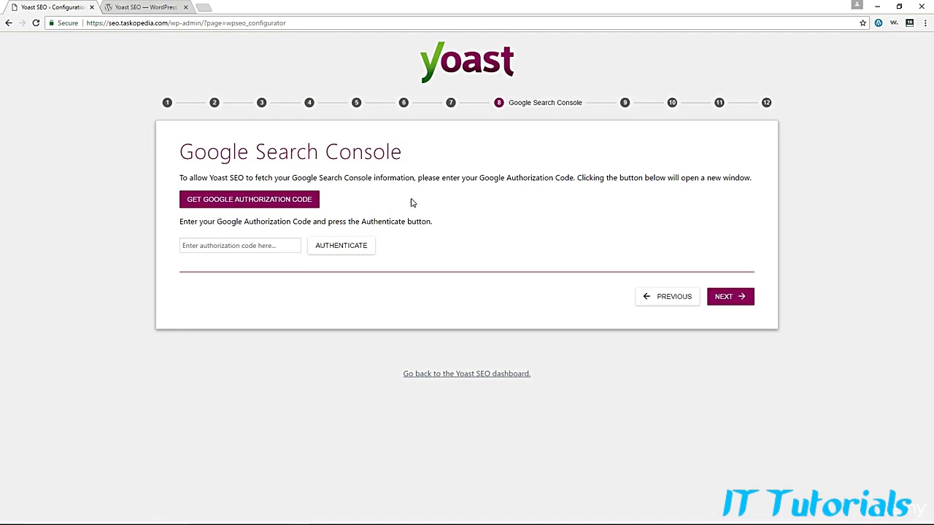
Request a Google authorization code for Search Console using the first listed Google account and allow access
click(240, 211)
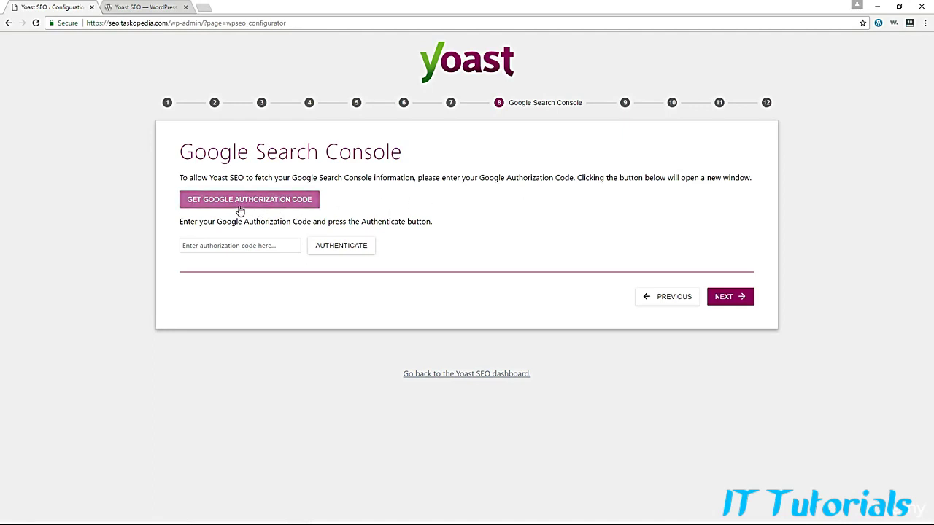
click(293, 202)
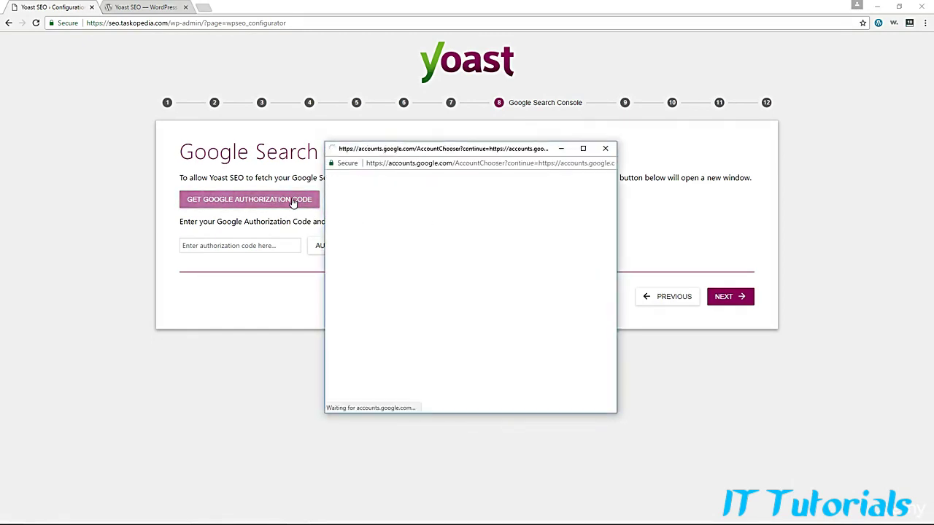
click(469, 255)
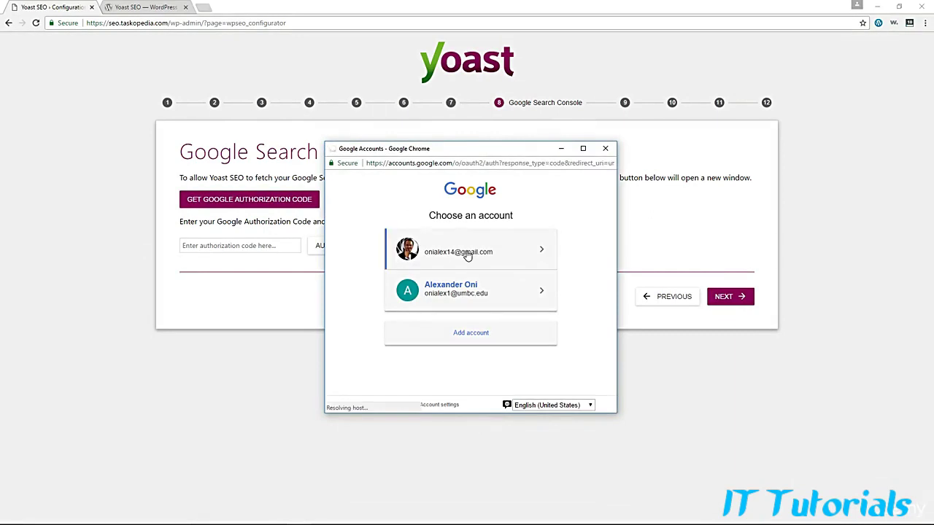
click(560, 368)
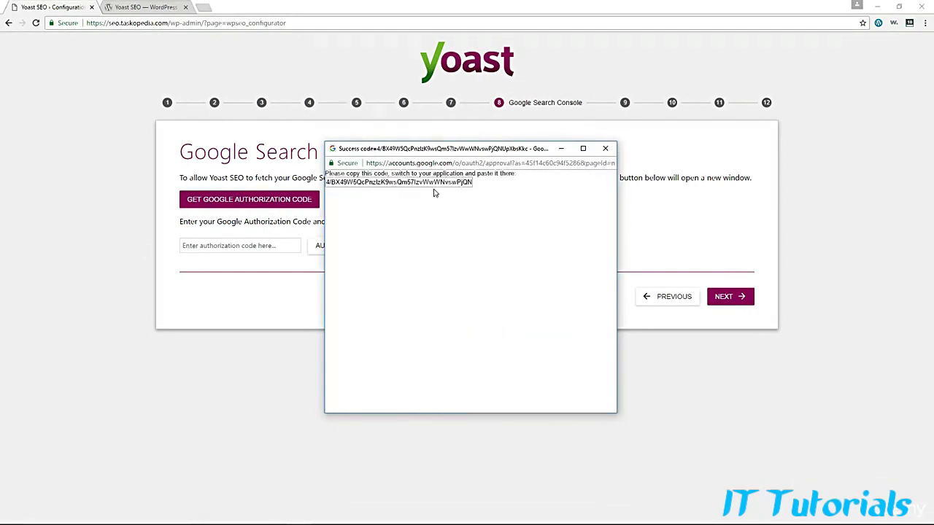
Copy the generated Google authorization code into the wizard's authorization code field and authenticate Search Console
double_click(394, 184)
right_click(396, 185)
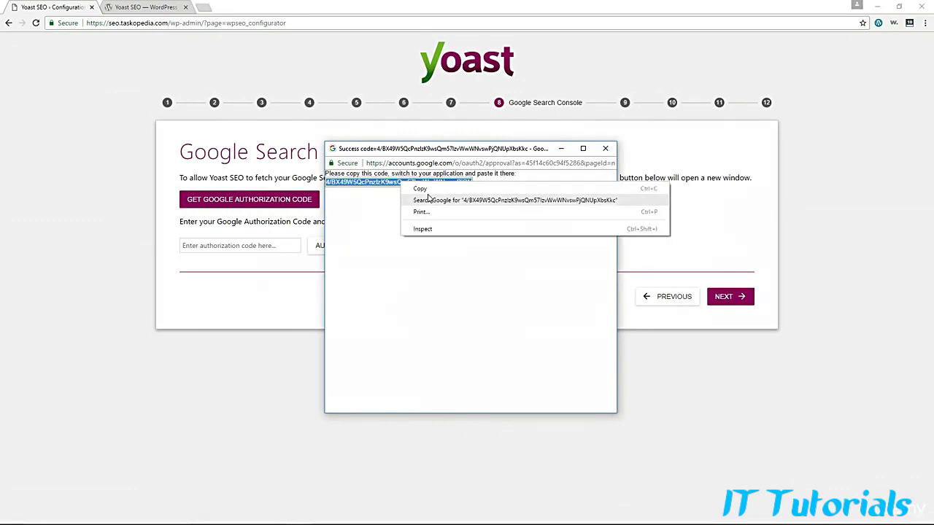
click(429, 191)
click(202, 245)
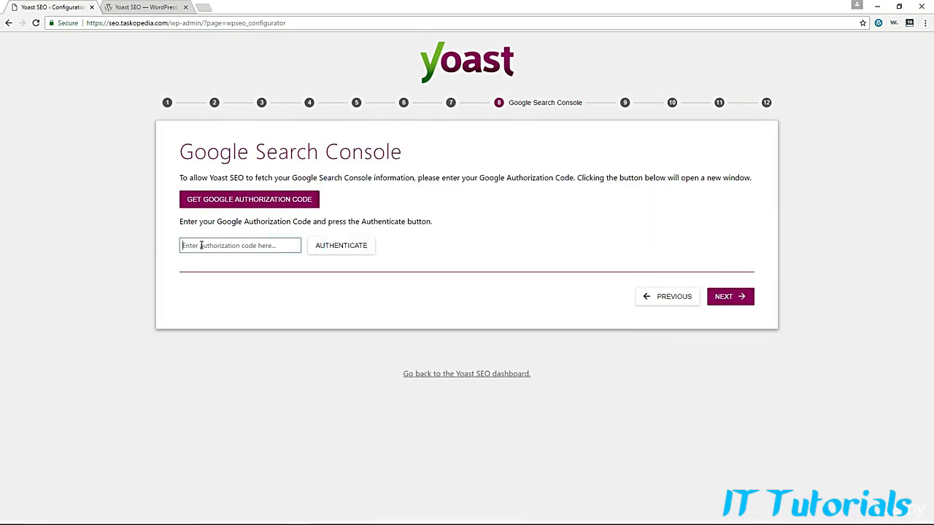
right_click(202, 246)
click(225, 304)
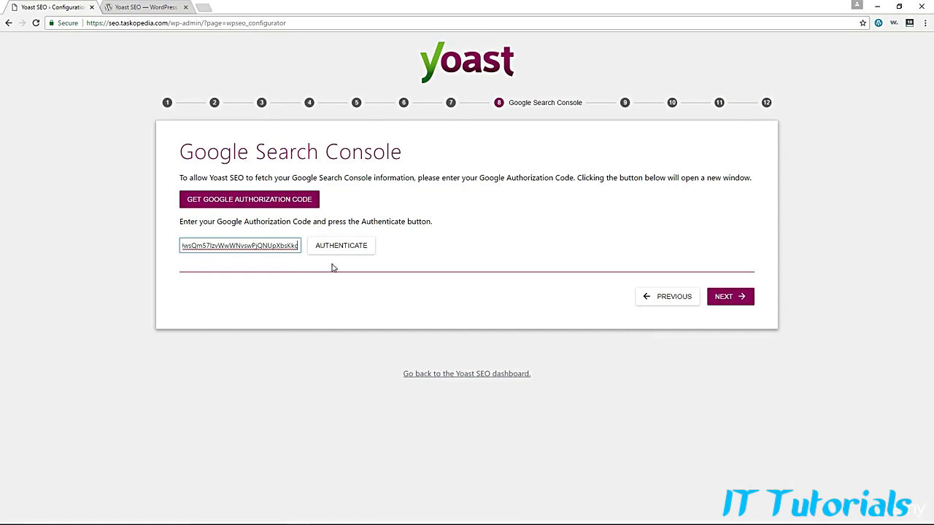
click(342, 254)
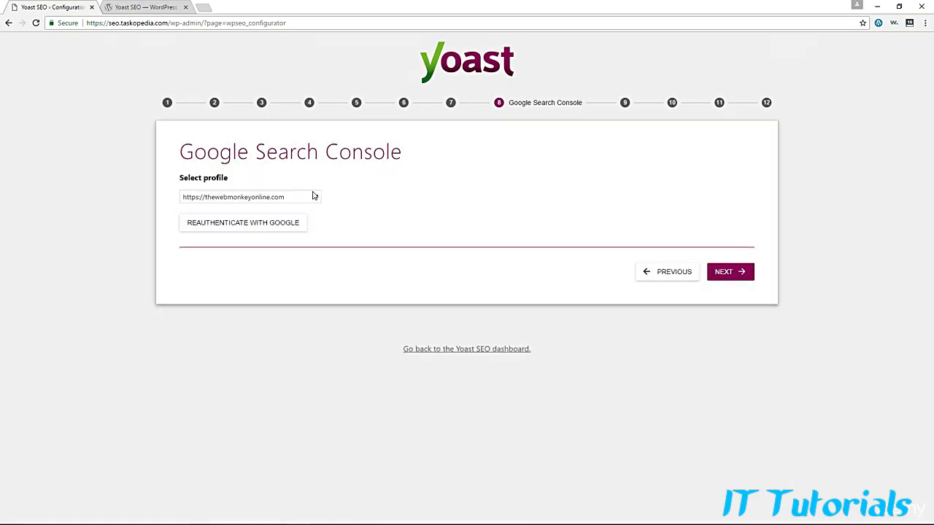
Accept the preselected Search Console profile and keep the title settings with website name WordPress SEO and the hyphen separator
click(724, 271)
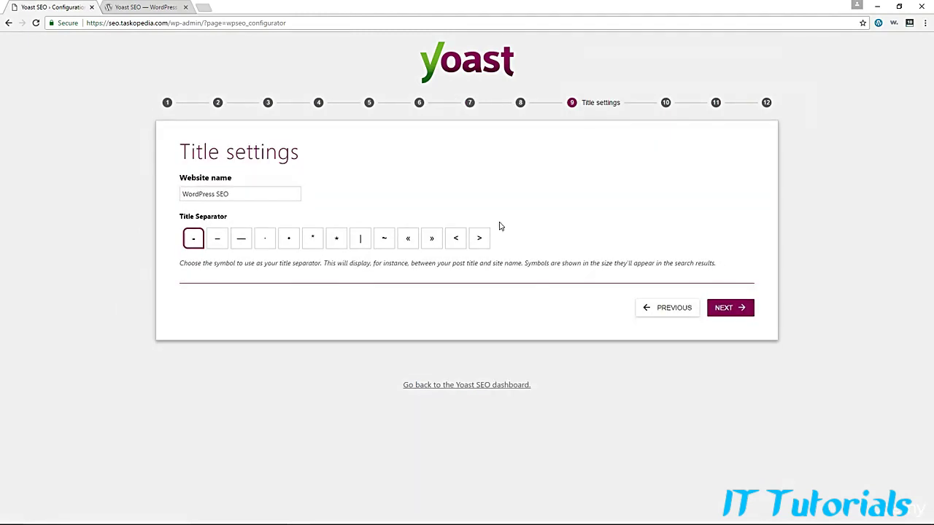
click(237, 194)
click(728, 310)
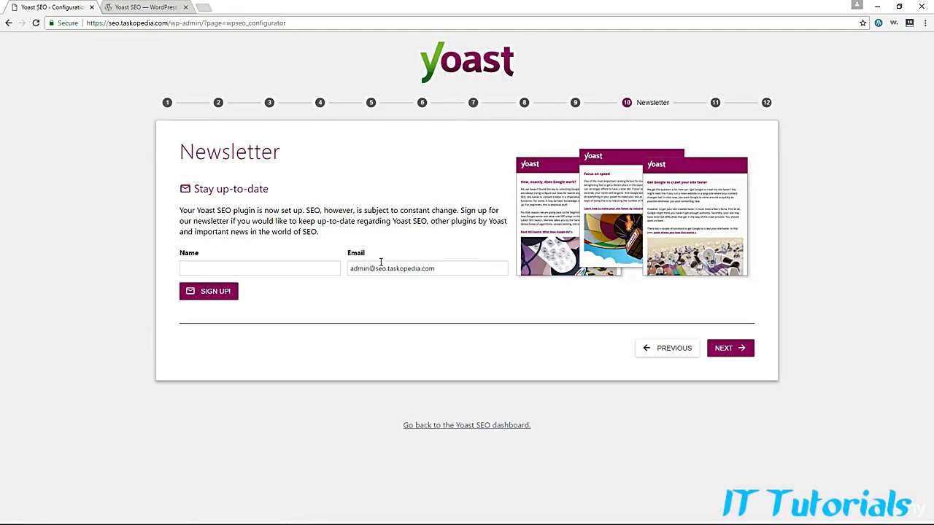
Skip the newsletter sign-up and look through the Premium and training offers on the You might like page
click(729, 351)
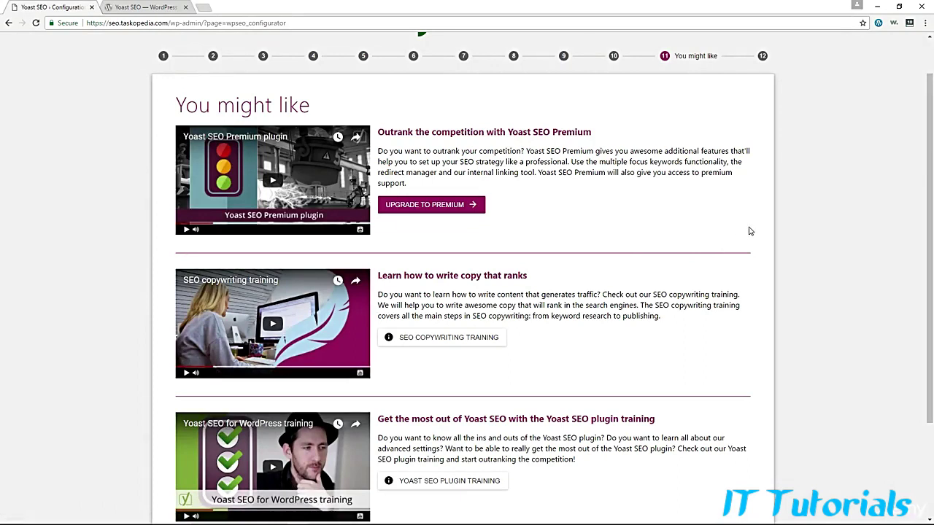
scroll(747, 228, down, 3)
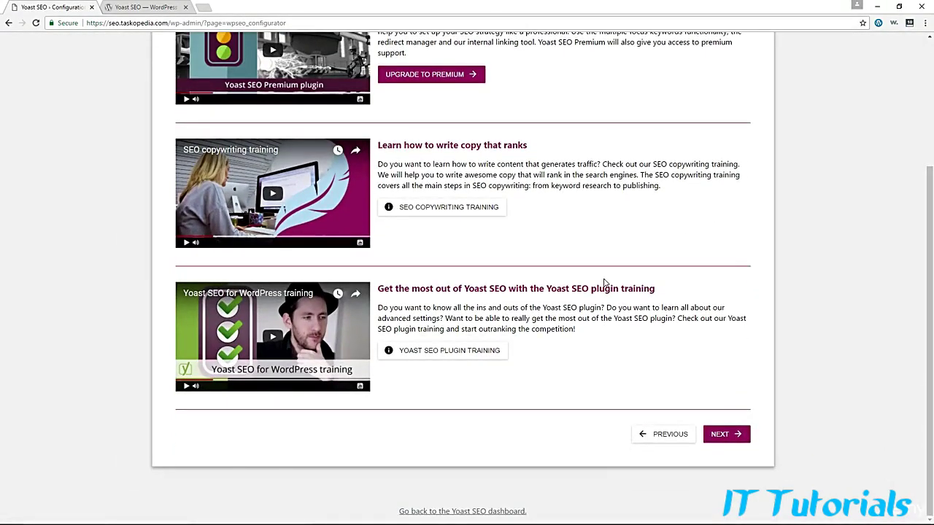
scroll(604, 283, up, 3)
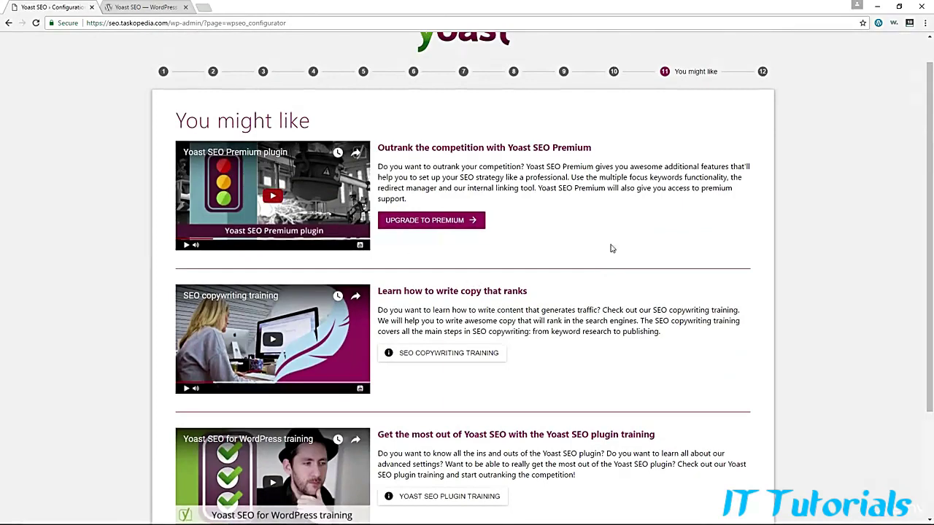
scroll(617, 256, down, 3)
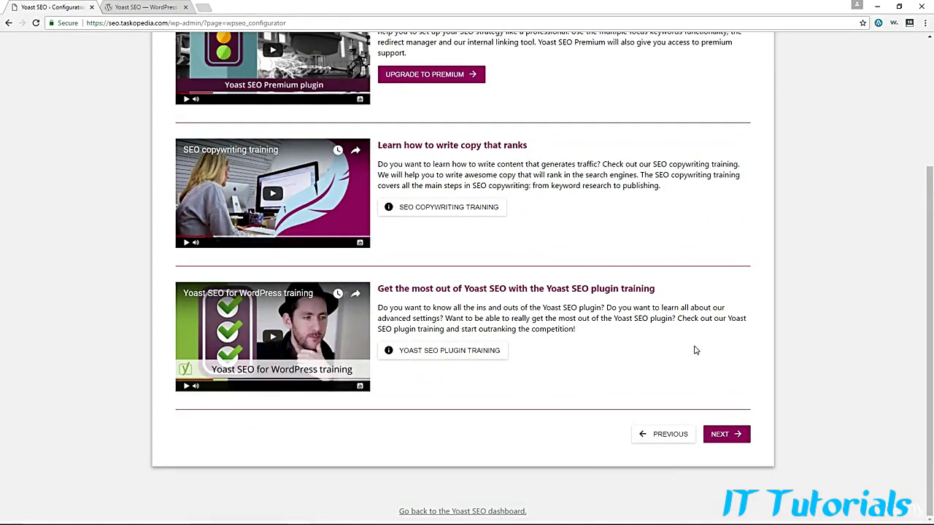
Advance past the You might like page to the final Success page and close the configuration wizard
click(722, 435)
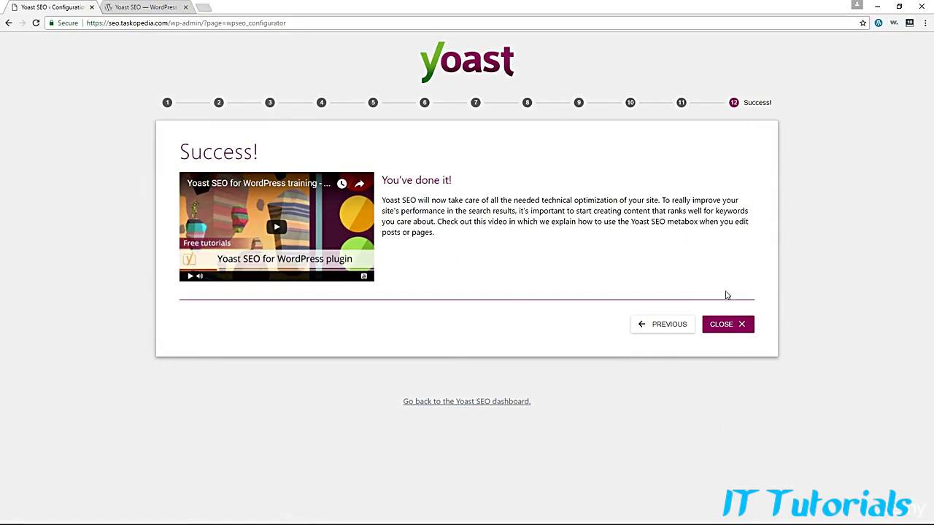
click(733, 329)
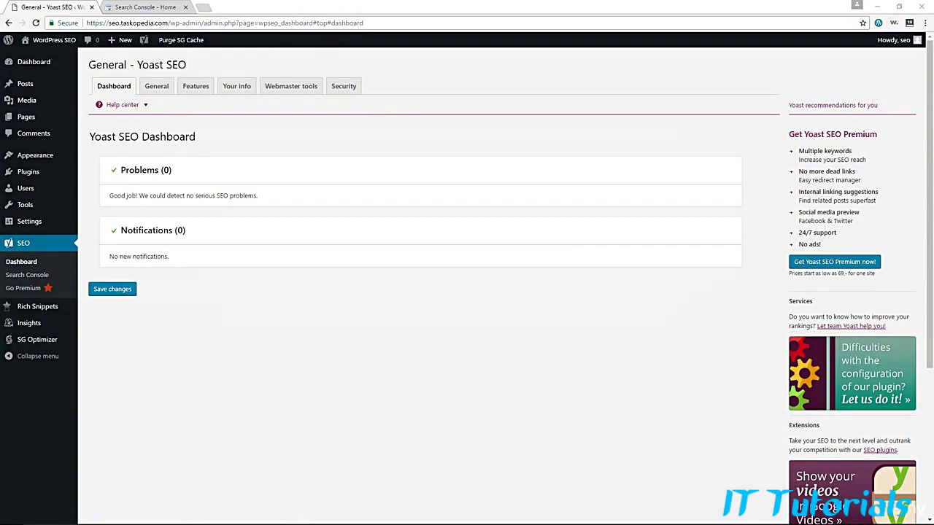
click(143, 7)
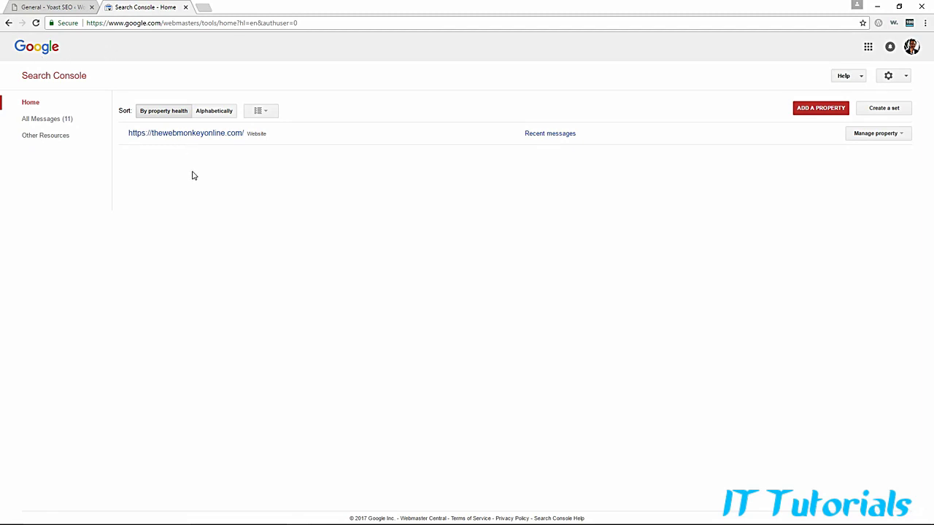
click(818, 109)
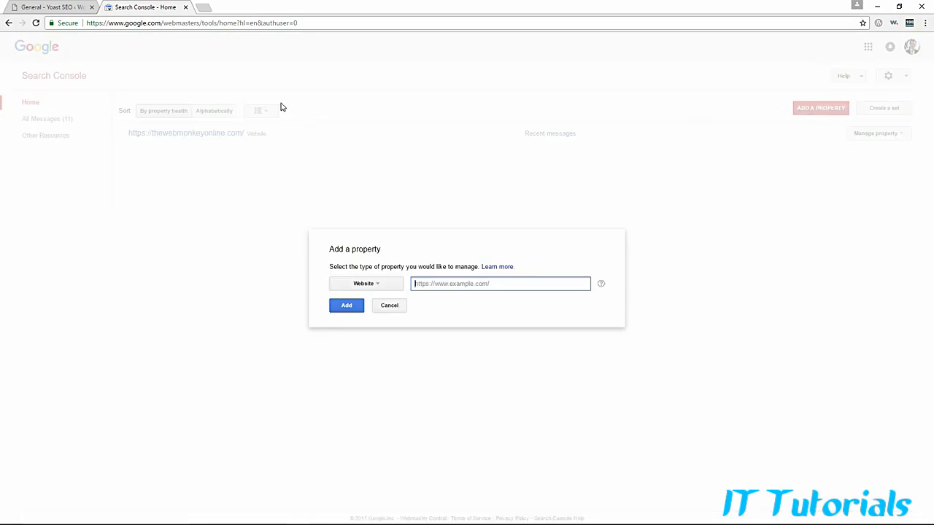
click(69, 11)
drag(168, 26, 86, 24)
right_click(111, 27)
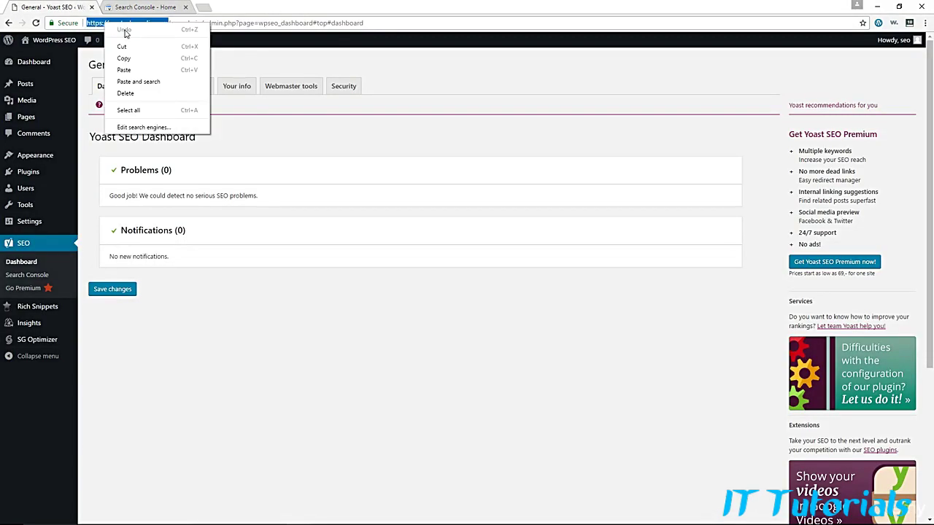
click(123, 57)
click(131, 8)
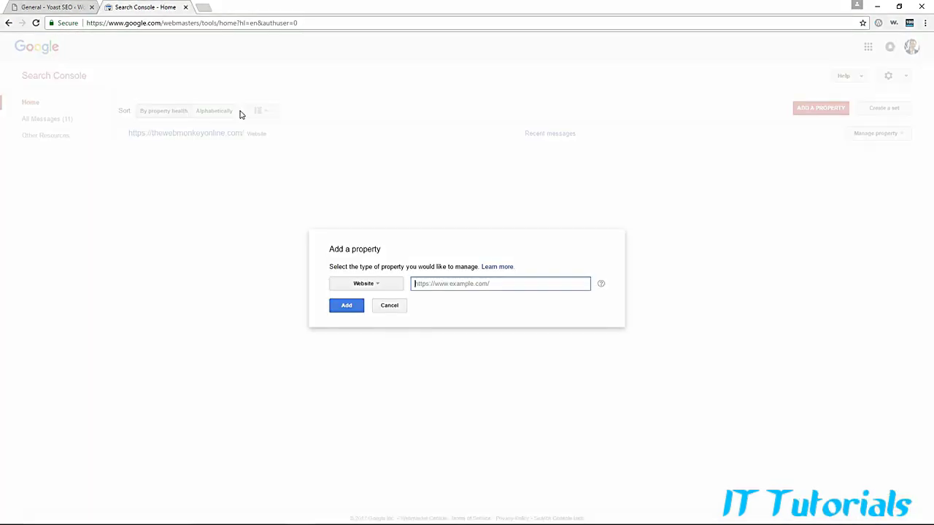
right_click(427, 283)
click(461, 337)
click(346, 309)
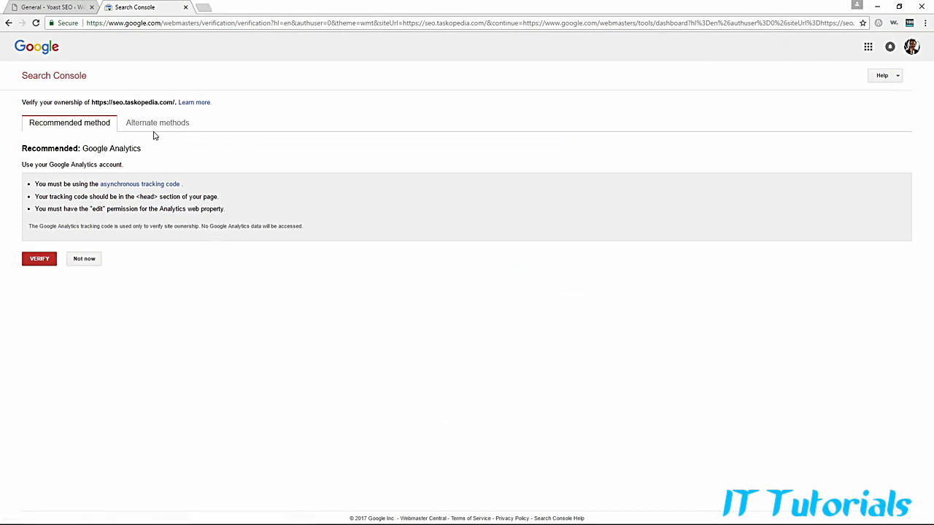
Choose the HTML tag method among the alternate ownership verification methods and copy the meta tag
click(176, 126)
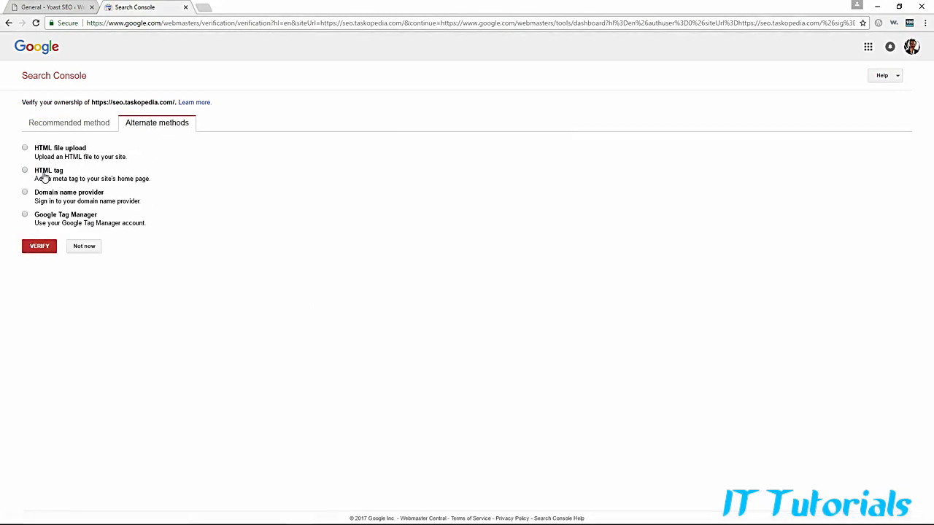
click(42, 175)
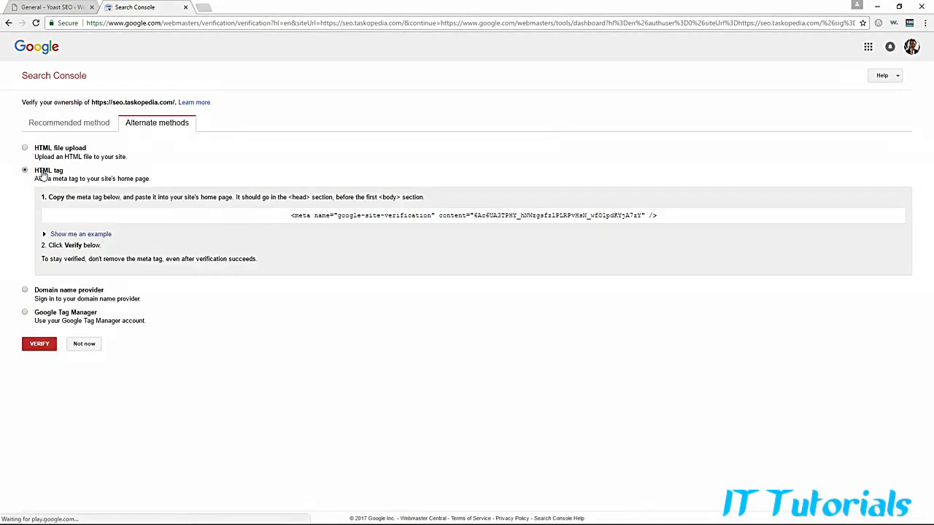
click(560, 216)
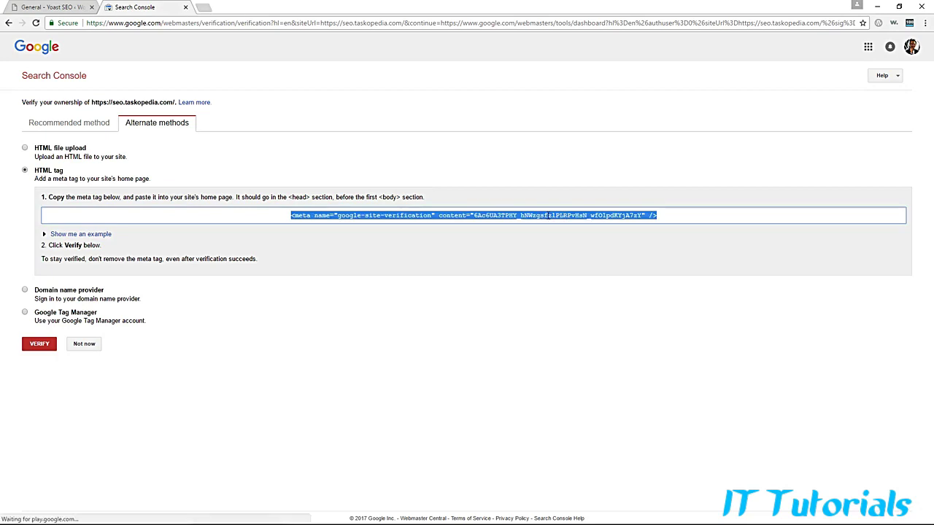
right_click(441, 216)
click(462, 223)
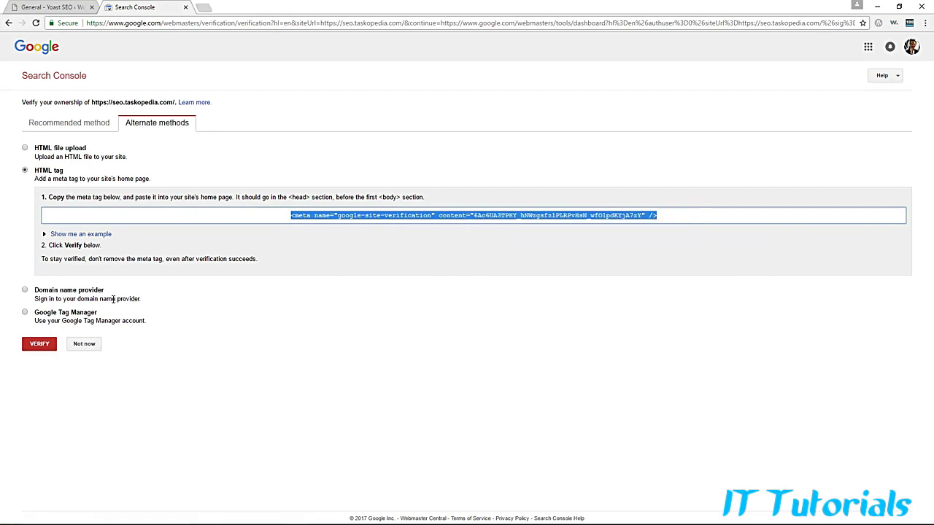
Switch to the Yoast SEO dashboard and paste the copied meta tag into the Google Search Console field of the Webmaster Tools verification settings
click(58, 7)
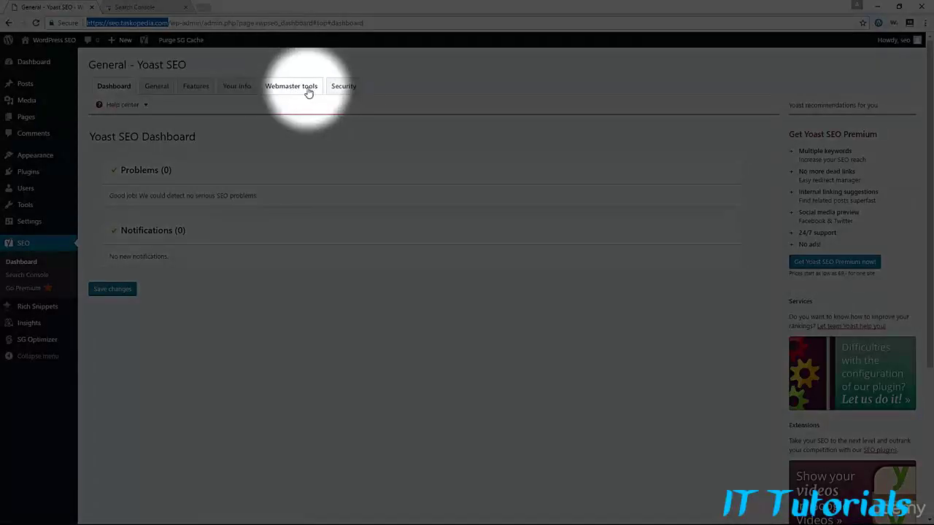
click(307, 91)
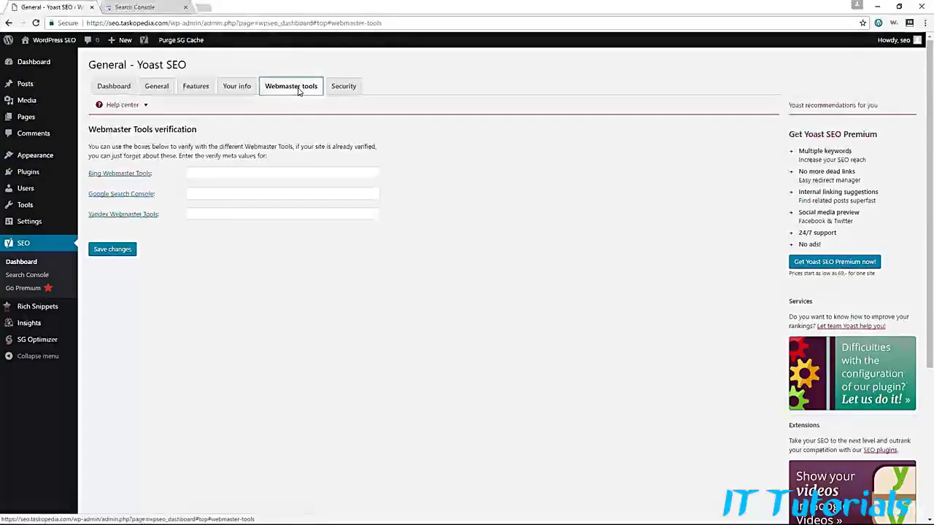
click(204, 193)
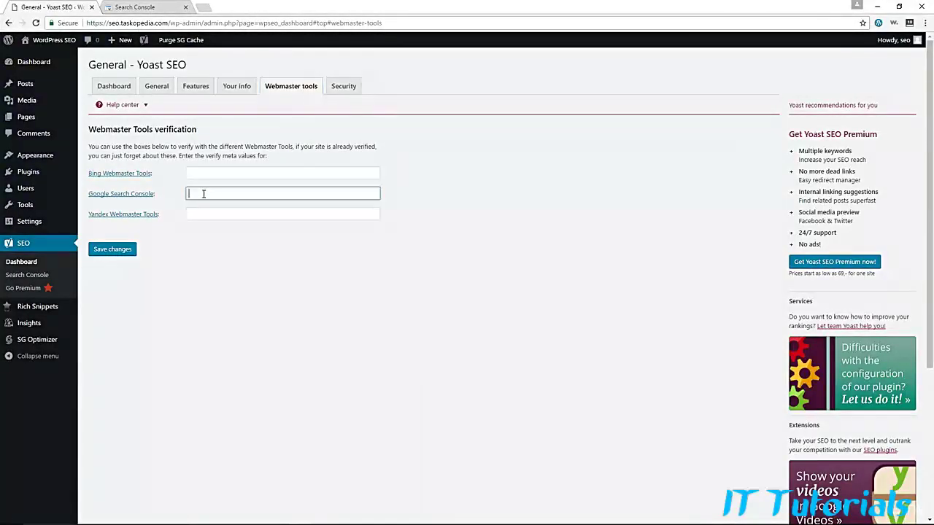
right_click(203, 193)
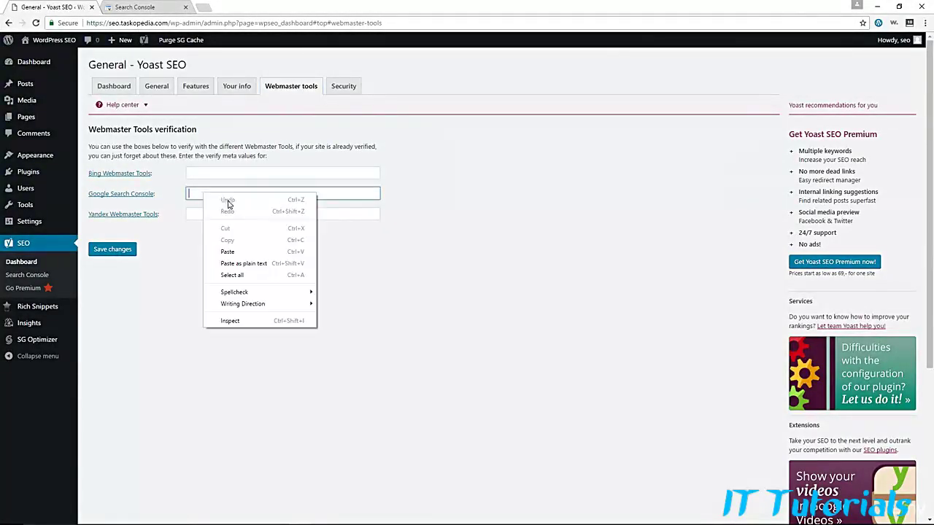
click(250, 253)
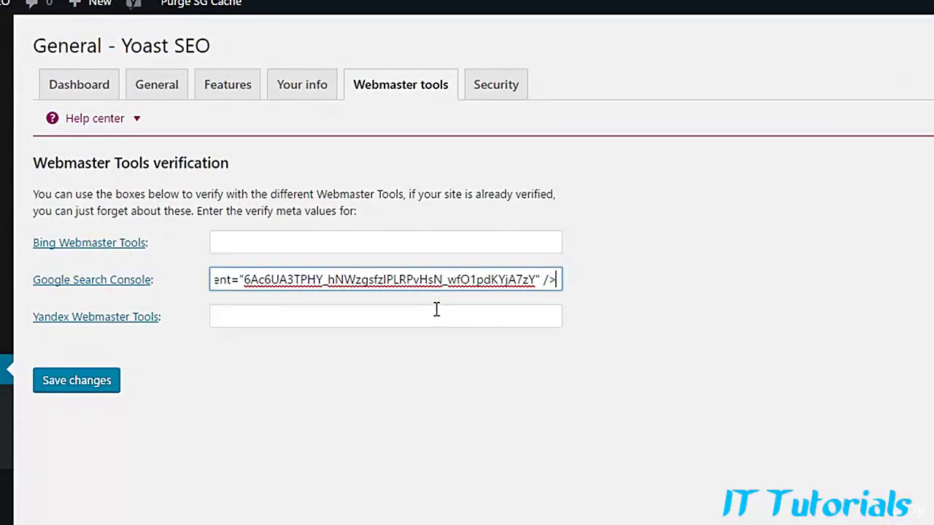
Trim the pasted meta tag down to only its content value, without quotes or markup, and save the changes
key(BackSpace)
key(BackSpace)
key(BackSpace)
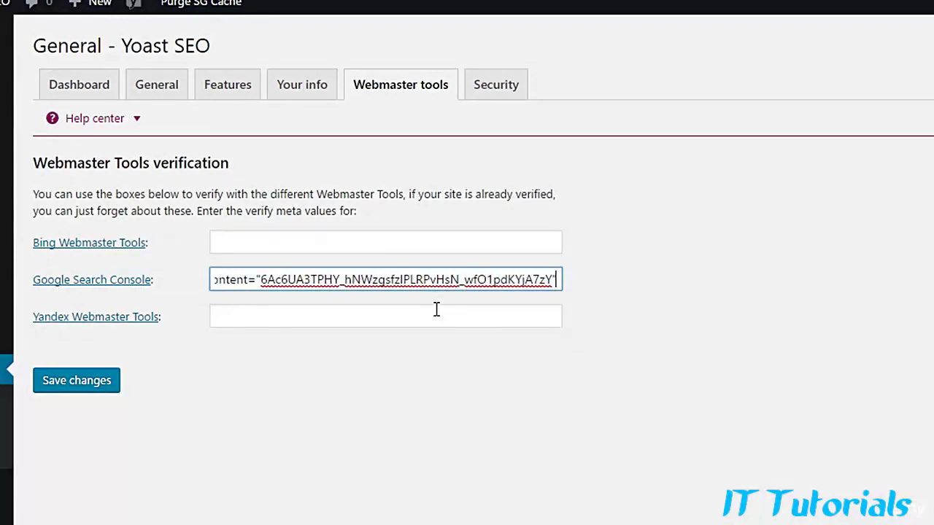
key(BackSpace)
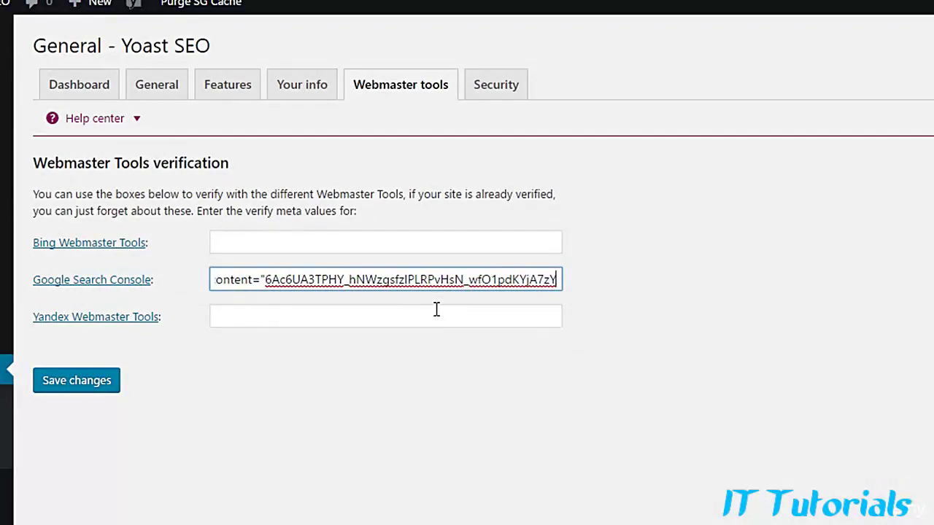
key(Left)
key(Left)
key(Left)
key(Left)
key(Left)
key(Left)
key(Left)
key(Left)
key(Left)
key(Left)
key(Left)
key(Left)
key(Left)
key(Left)
key(Left)
key(Left)
key(Left)
key(Left)
key(Left)
key(Left)
key(BackSpace)
key(BackSpace)
key(BackSpace)
key(BackSpace)
key(BackSpace)
key(BackSpace)
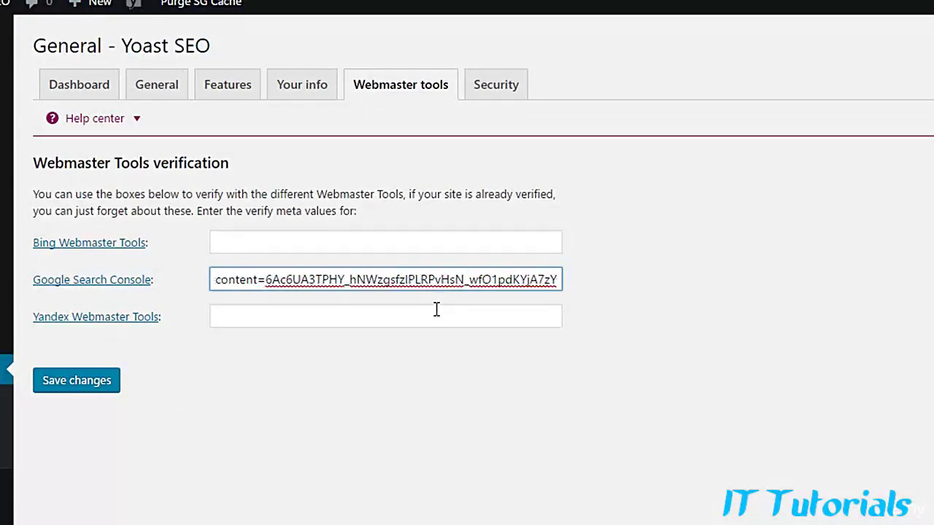
key(BackSpace)
key(BackSpace)
key(BackSpace)
key(BackSpace)
key(BackSpace)
key(BackSpace)
key(BackSpace)
key(BackSpace)
key(BackSpace)
key(BackSpace)
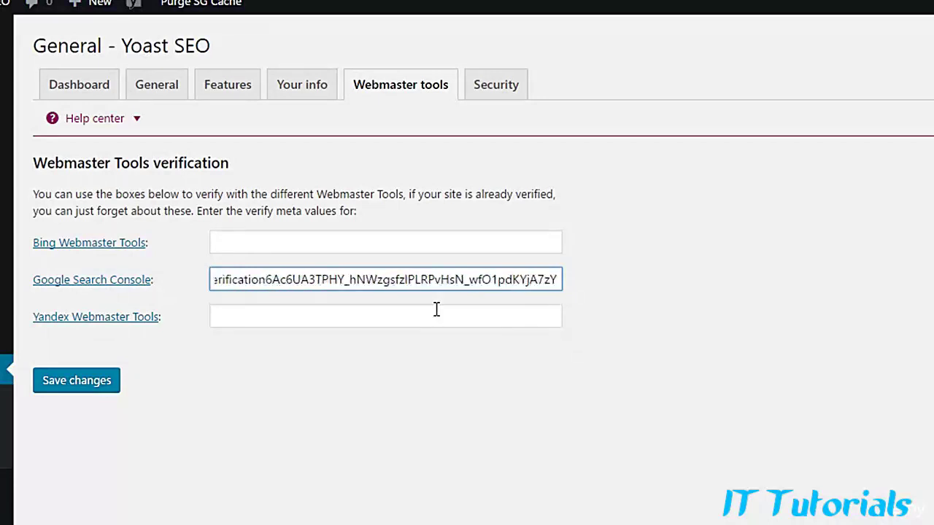
key(BackSpace)
key(BackSpace)
key(BackSpace)
key(BackSpace)
key(BackSpace)
key(BackSpace)
key(BackSpace)
key(BackSpace)
key(BackSpace)
key(BackSpace)
key(BackSpace)
key(BackSpace)
key(BackSpace)
key(BackSpace)
key(BackSpace)
key(BackSpace)
key(BackSpace)
key(BackSpace)
key(BackSpace)
key(BackSpace)
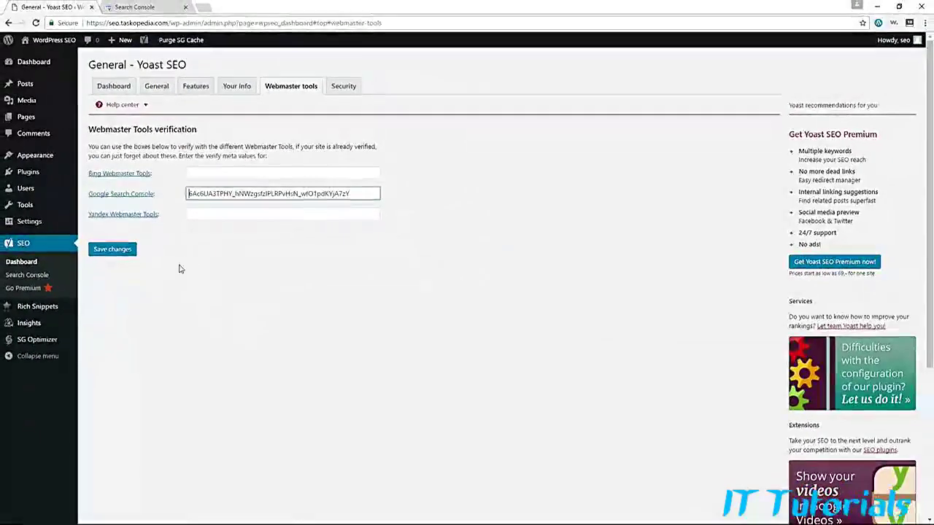
click(113, 249)
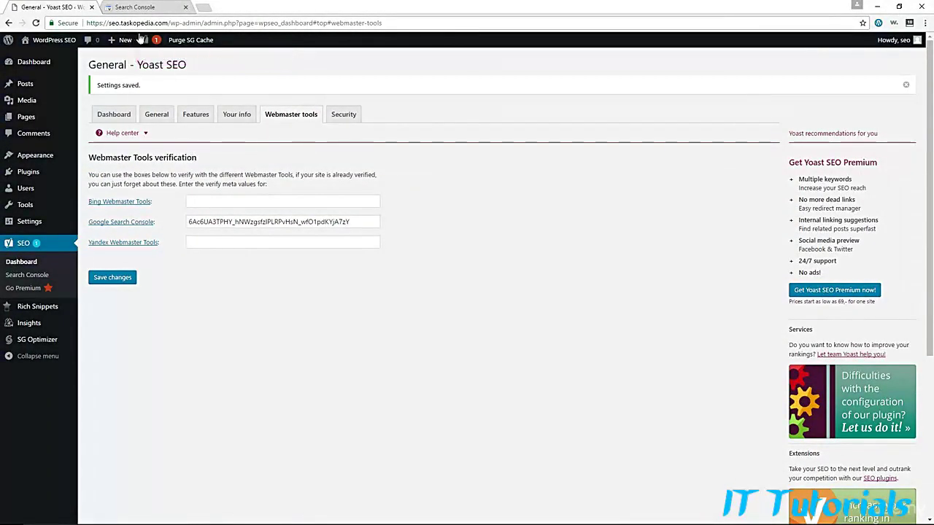
Return to Search Console, verify ownership of the site and continue to the property
click(135, 7)
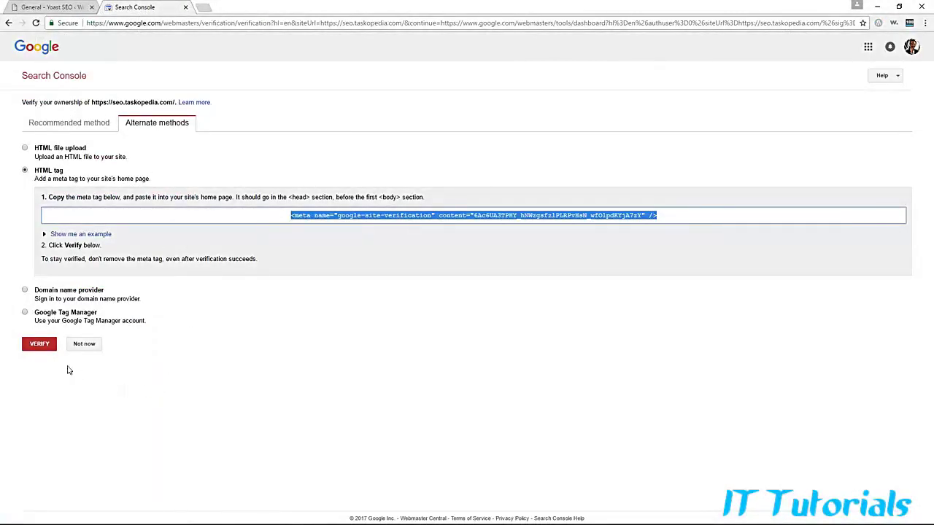
click(41, 347)
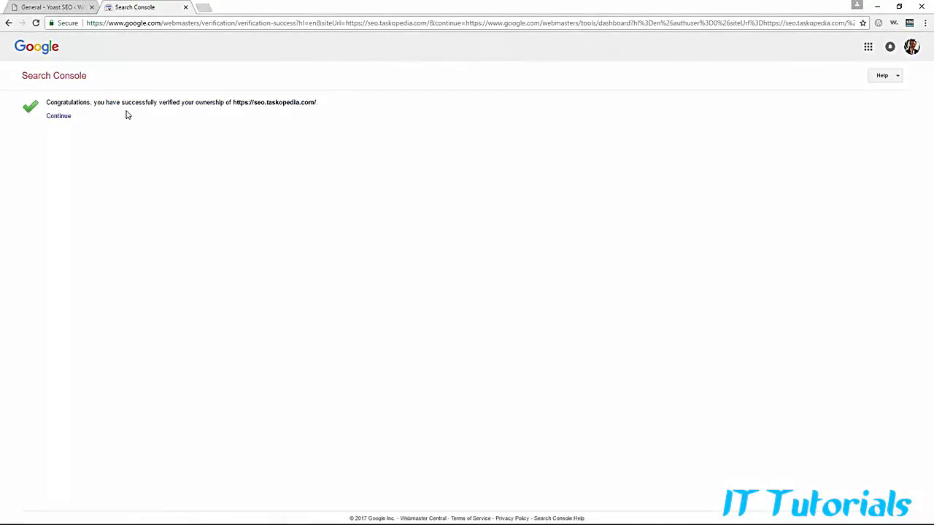
click(59, 116)
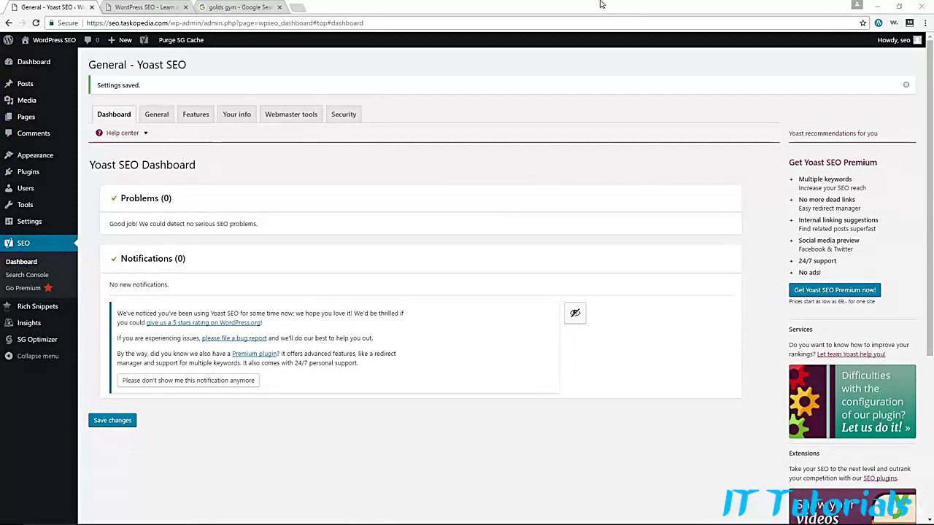
Examine the title and meta description of the Gold's Gym home page result in the golds gym Google search
click(232, 7)
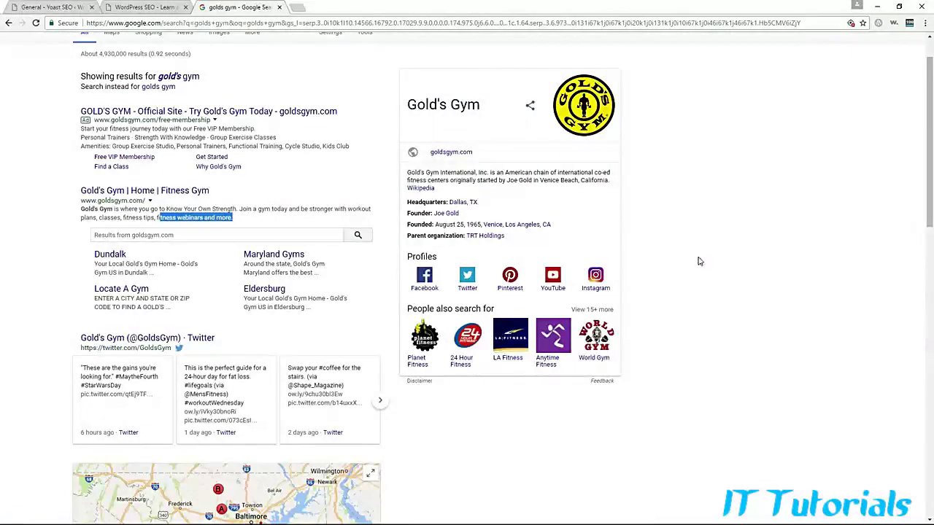
scroll(383, 245, up, 1)
click(207, 230)
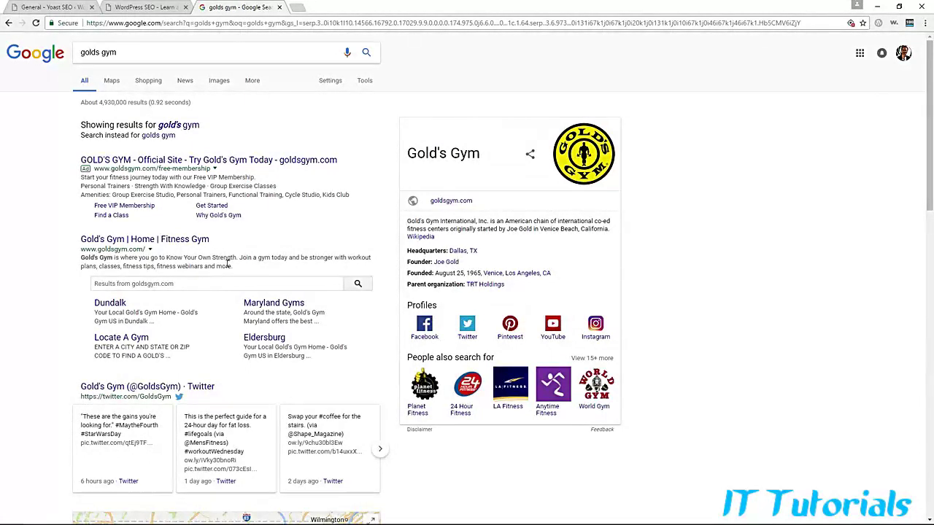
drag(234, 269, 77, 257)
click(62, 266)
Return to the Yoast SEO settings, enable the Advanced settings pages feature and save the changes
click(62, 9)
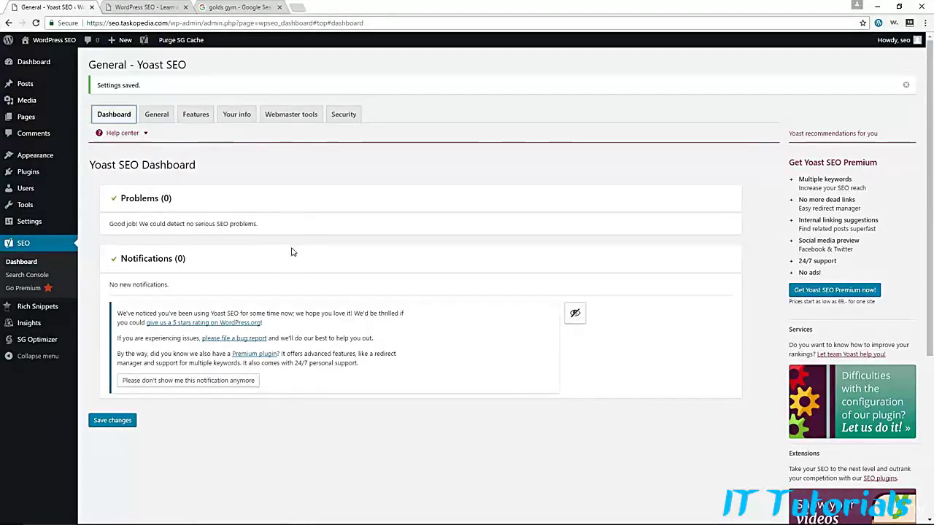
click(212, 120)
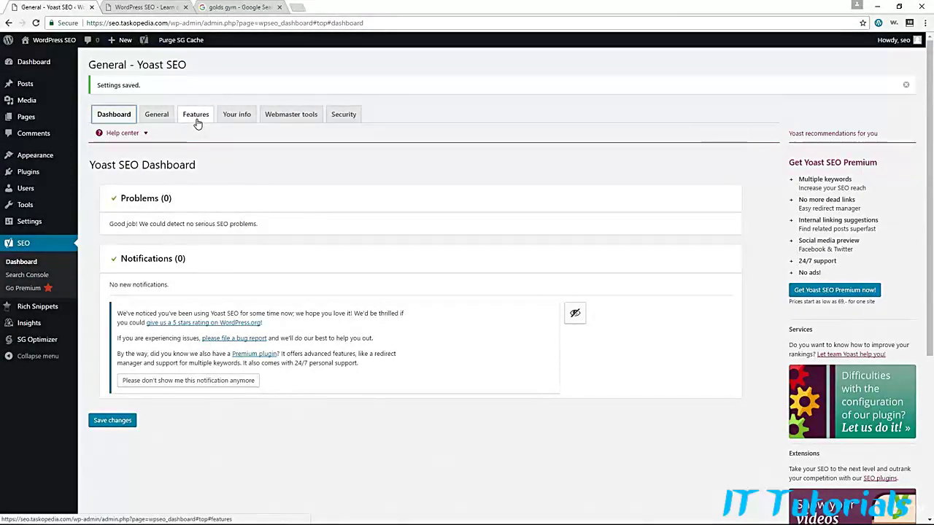
scroll(423, 259, down, 1)
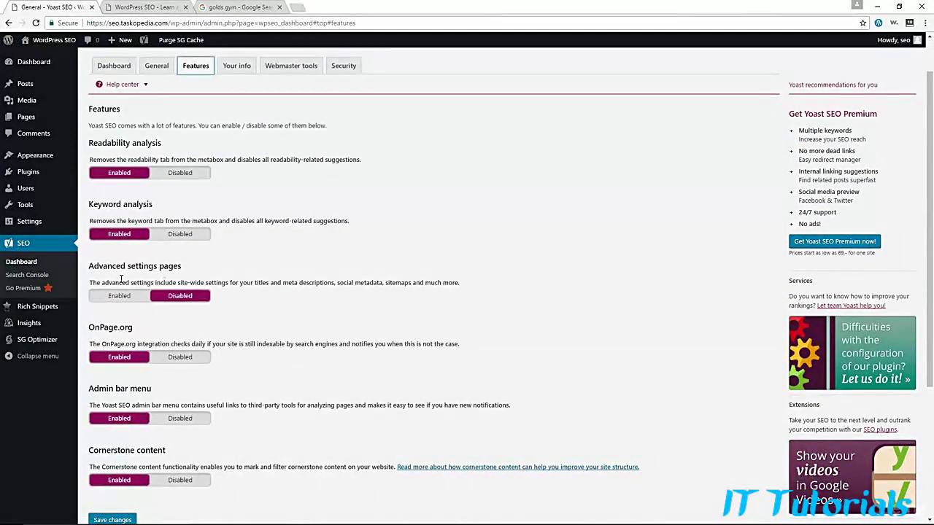
click(128, 300)
scroll(244, 340, down, 2)
click(117, 424)
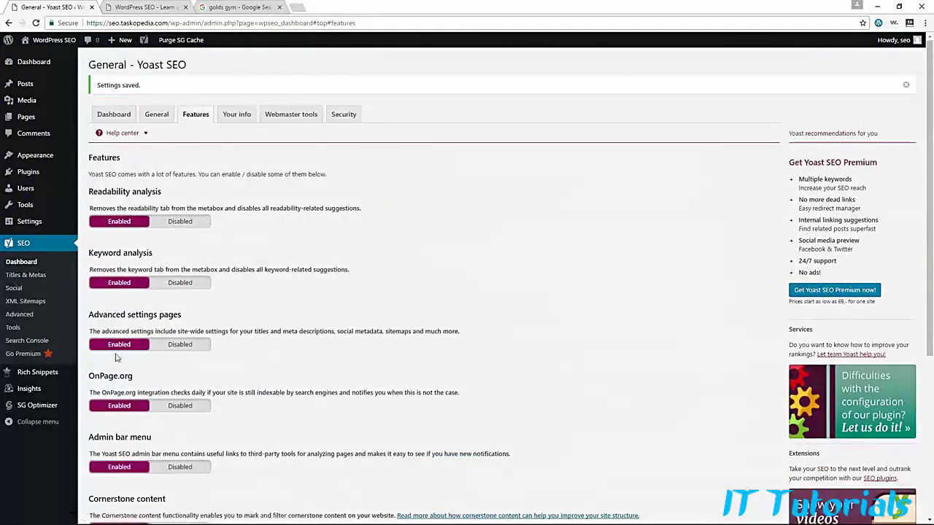
In the Titles & Metas homepage settings, replace the title template with "SEO Taskopedia - WordPress SEO Tutorials"
click(32, 278)
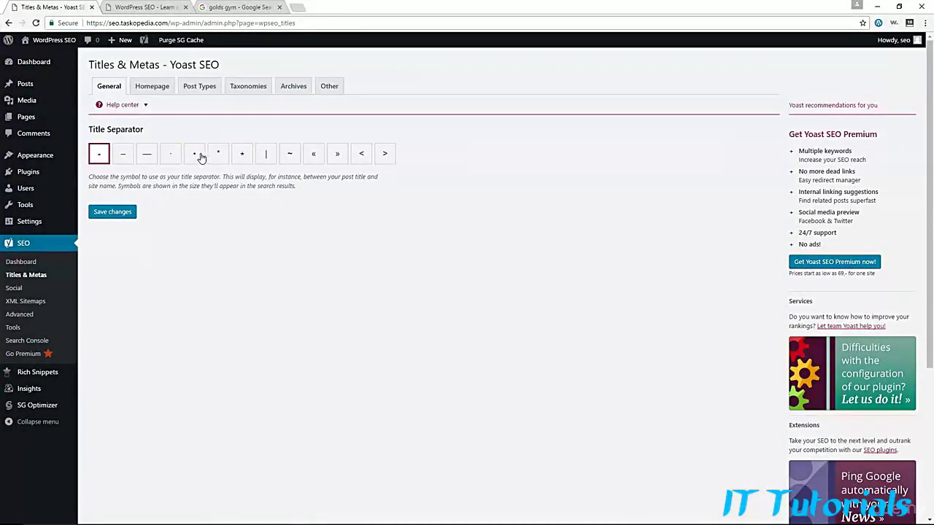
click(163, 88)
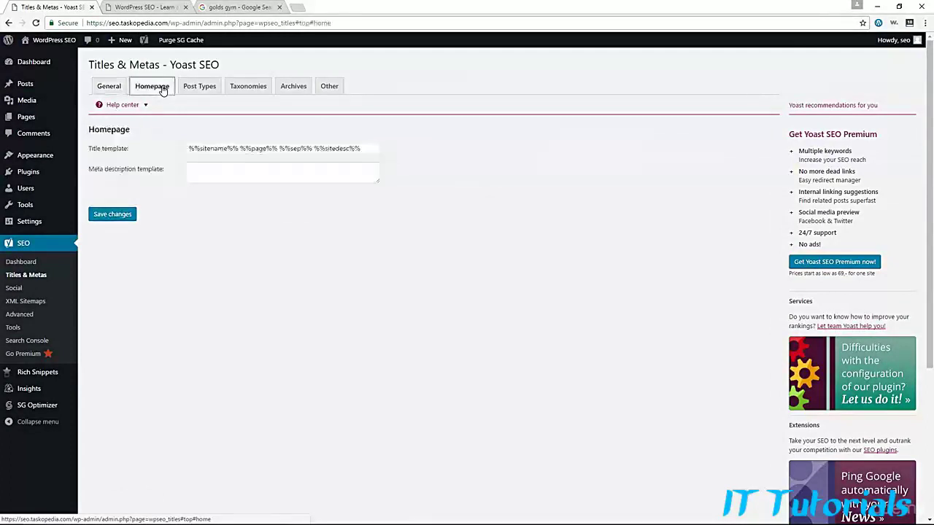
click(369, 150)
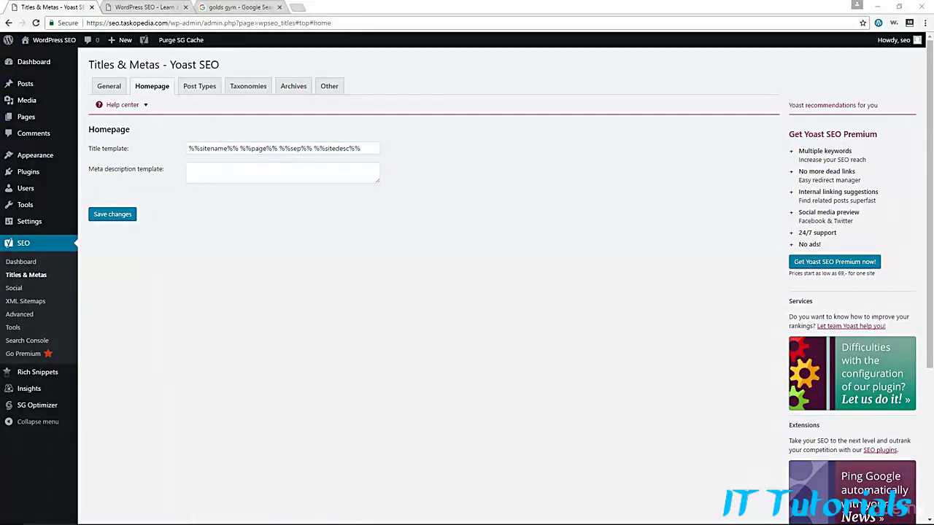
triple_click(261, 148)
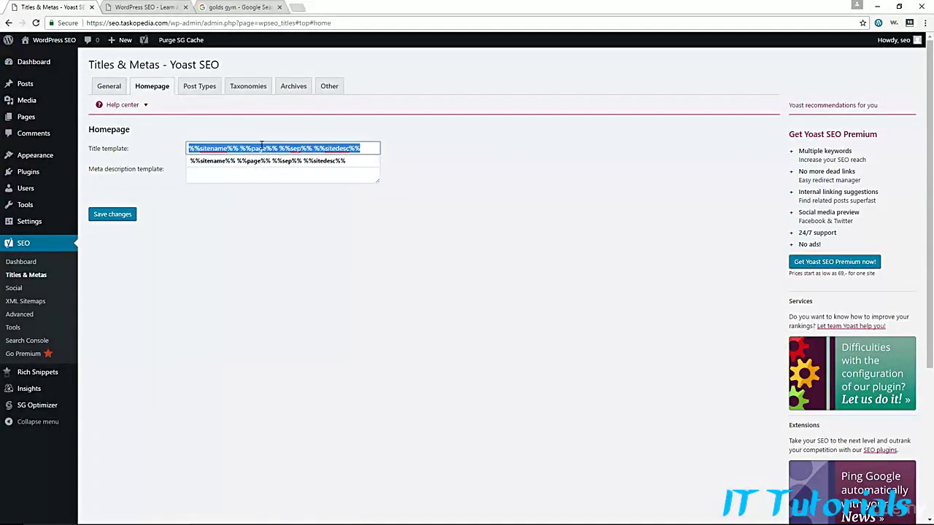
key(BackSpace)
text(SEO Taskopedia - WordPress SEO Tutorials)
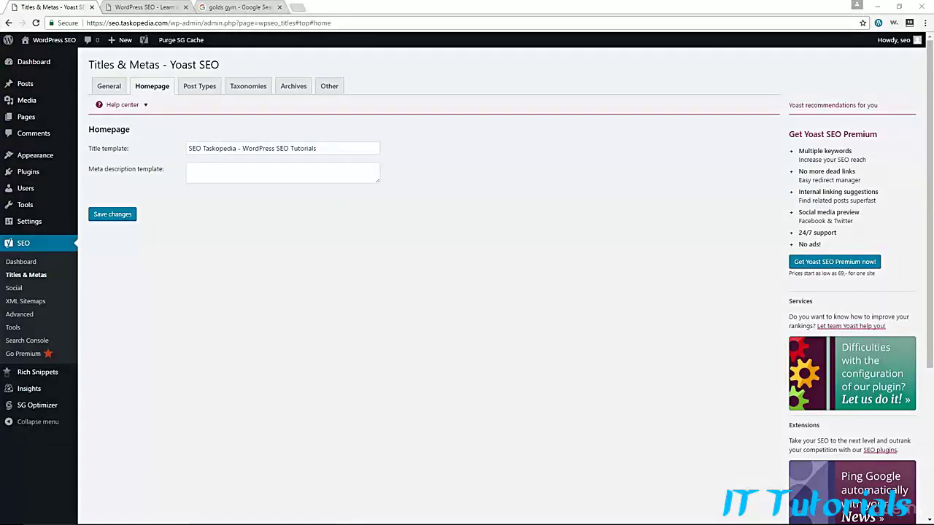
Set the homepage meta description template to "SEO Taskopedia is a website dedicated to teaching everyone about WordPress SEO. Learn SEO tips & tricks." and save
click(246, 172)
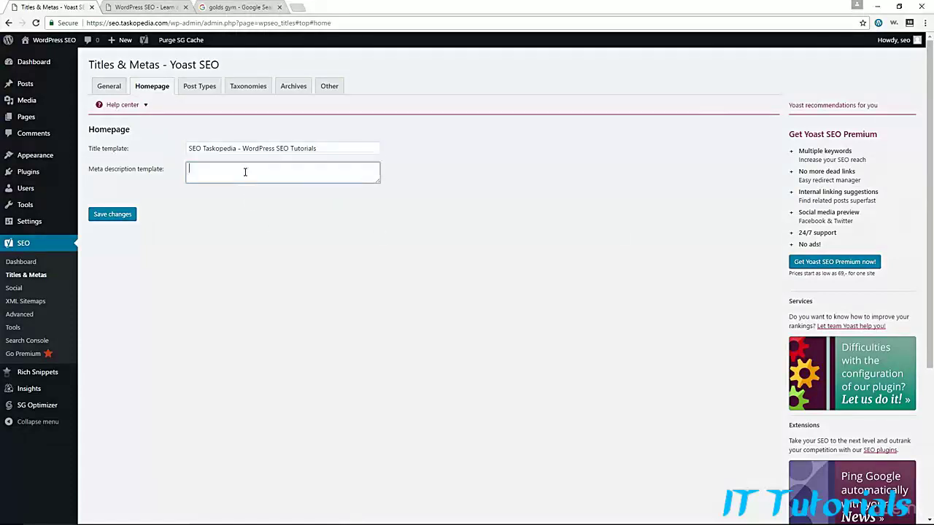
text(SEO Taskopedia is a website dedicated to teaching everyone about WordPress SEO. Learn SEO tips & tricks.)
click(288, 222)
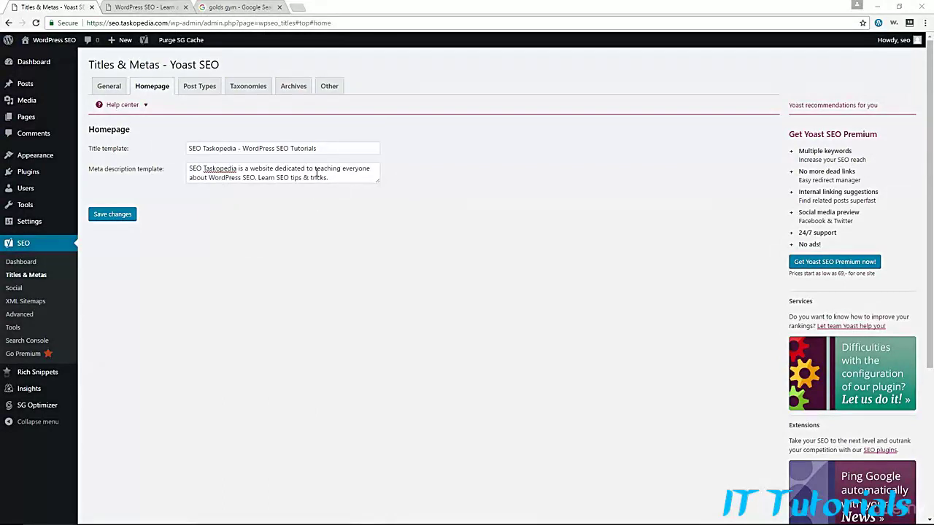
click(113, 216)
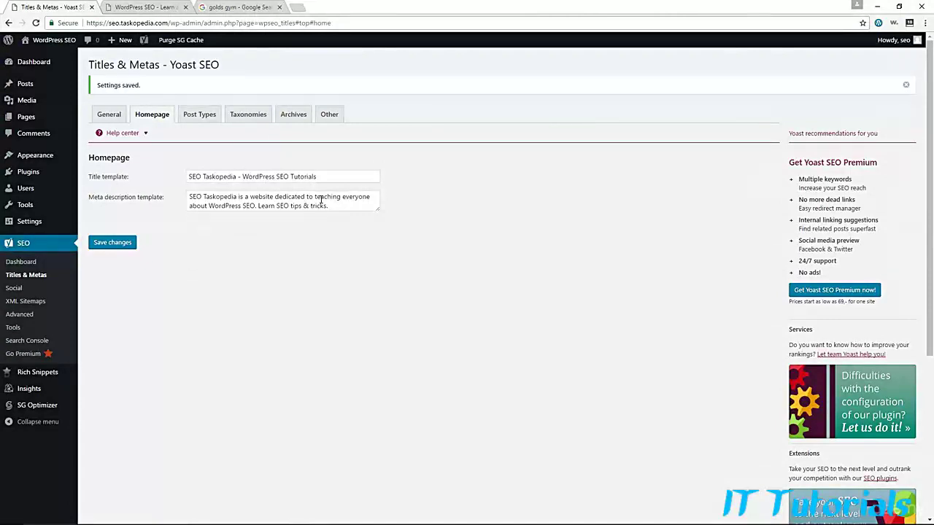
Open the Add New Page editor in a separate browser tab and copy the homepage title template text
mouse_move(46, 118)
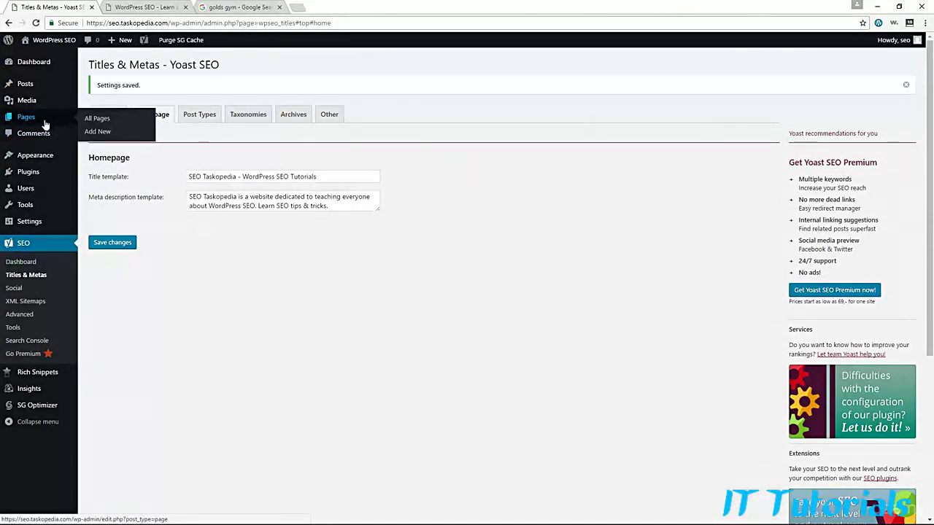
right_click(97, 131)
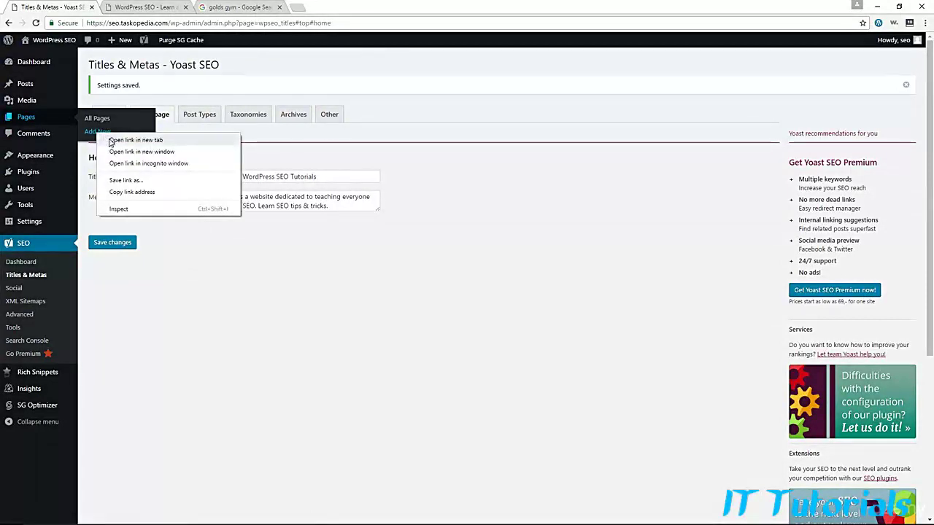
click(113, 140)
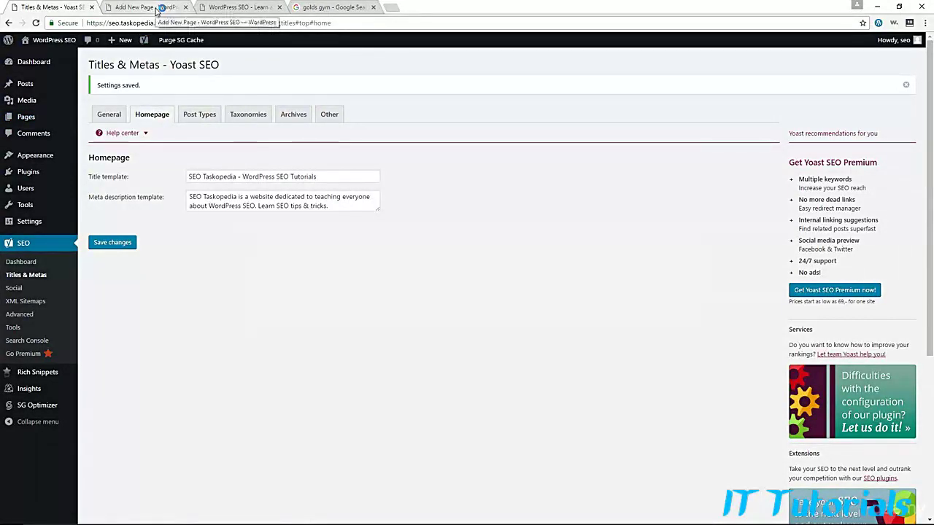
drag(336, 178, 186, 183)
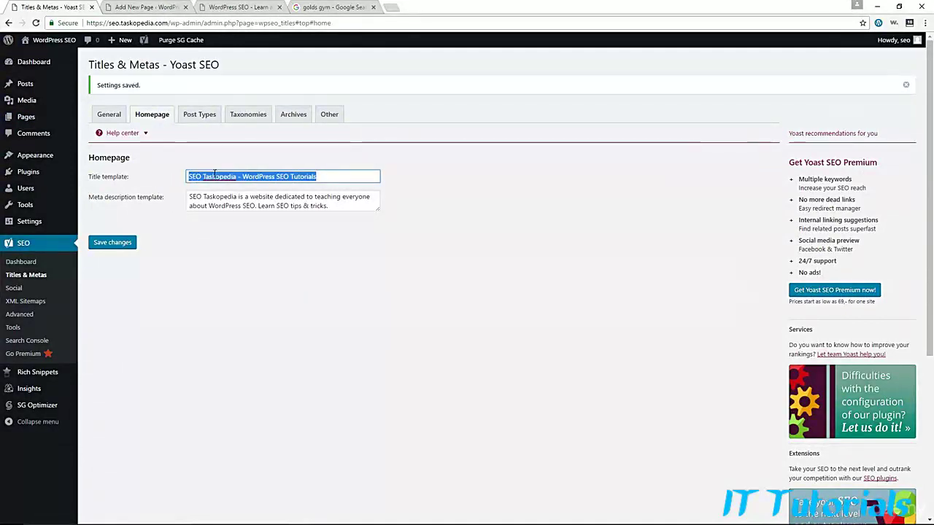
right_click(214, 175)
click(239, 192)
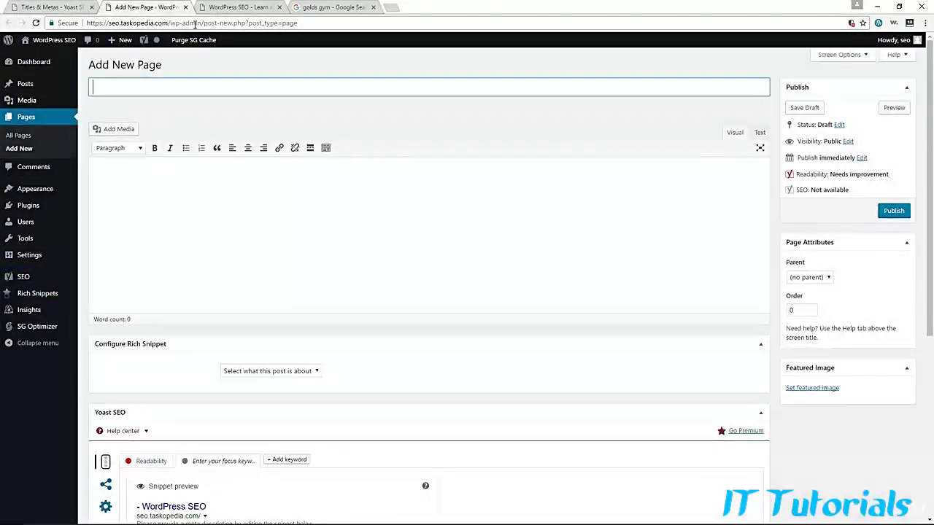
In the new page's Yoast snippet editor, replace the SEO title with the copied "SEO Taskopedia - WordPress SEO Tutorials"
click(146, 7)
scroll(462, 290, down, 3)
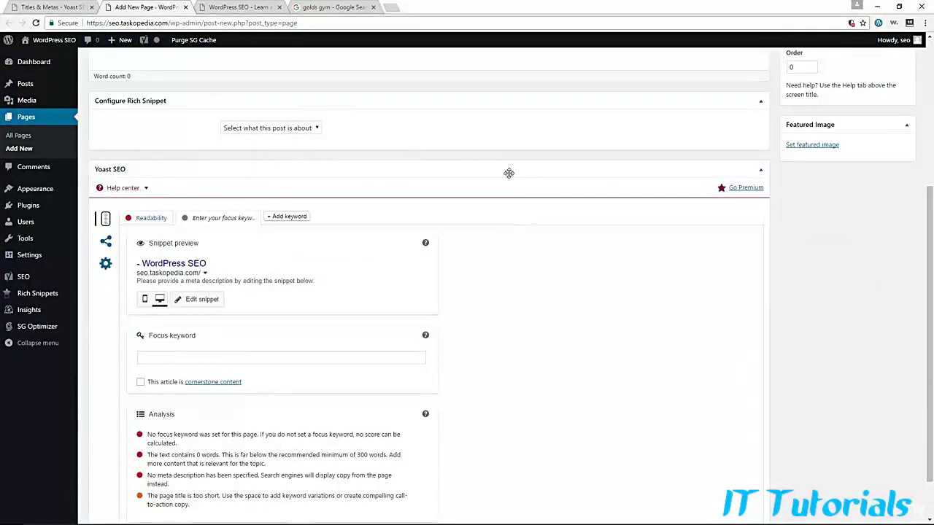
scroll(487, 309, down, 1)
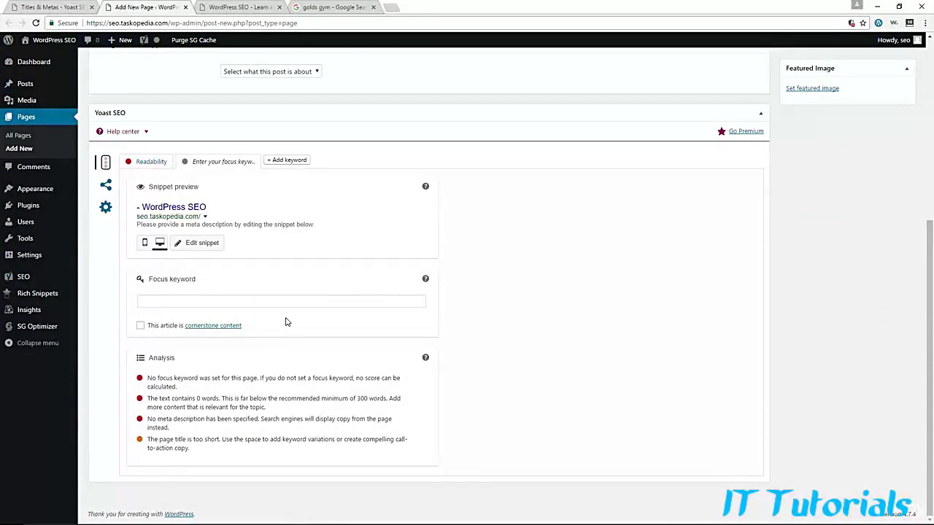
click(208, 247)
click(329, 289)
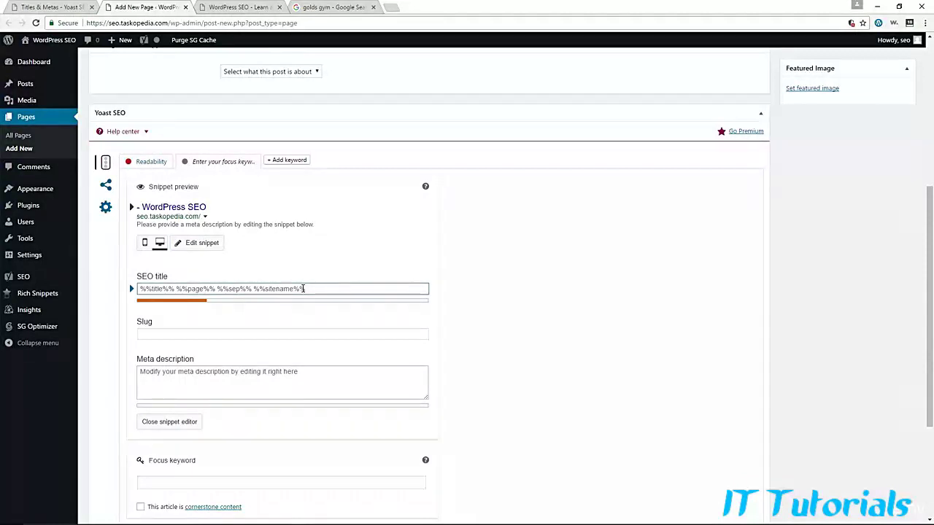
key(ctrl+a)
key(ctrl+v)
click(316, 270)
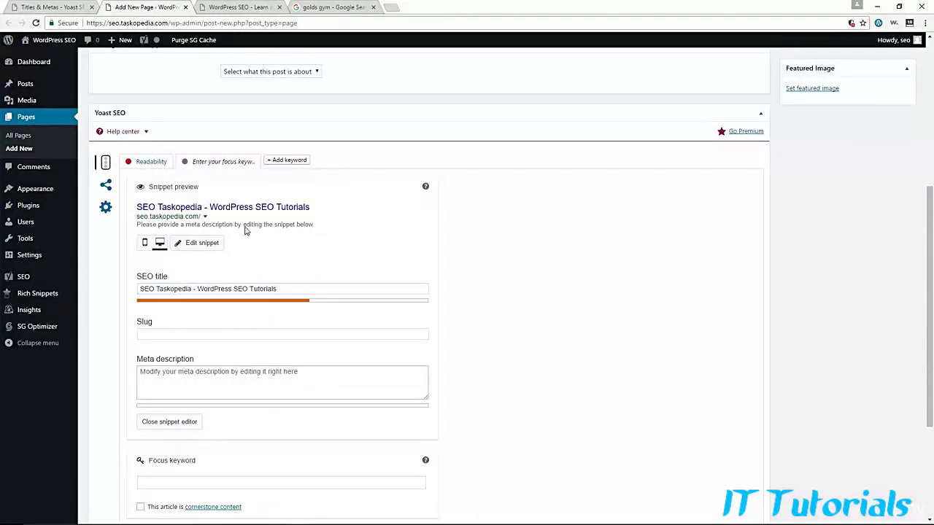
Copy the homepage meta description template into the Meta description of the new page's snippet editor
click(241, 7)
click(71, 9)
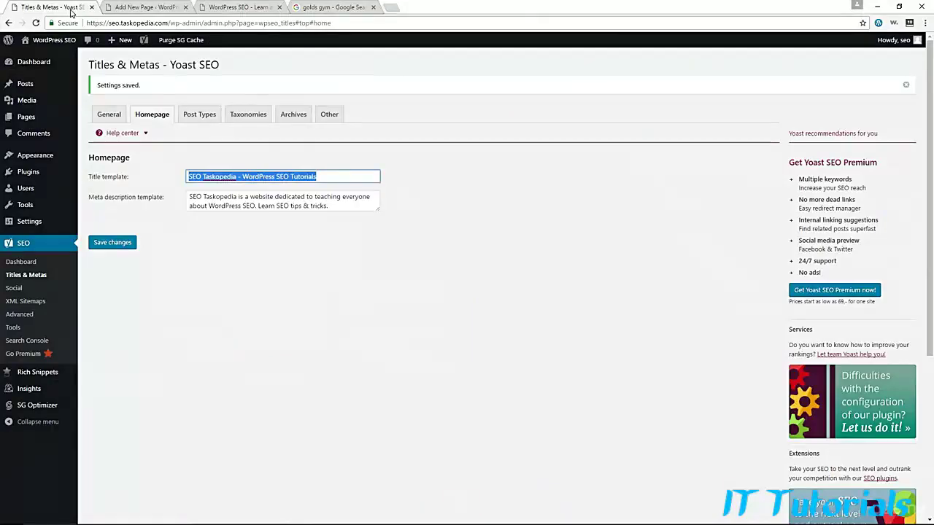
click(334, 208)
key(ctrl+a)
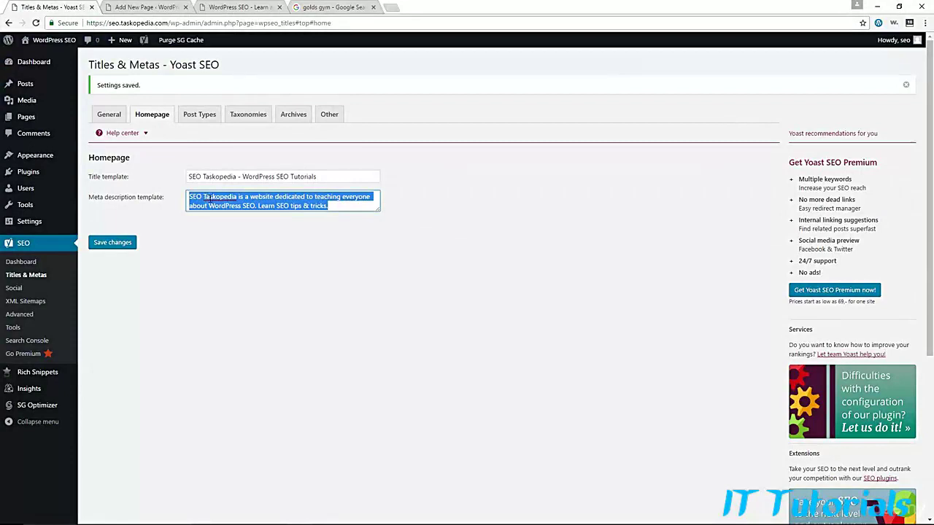
right_click(208, 197)
click(444, 215)
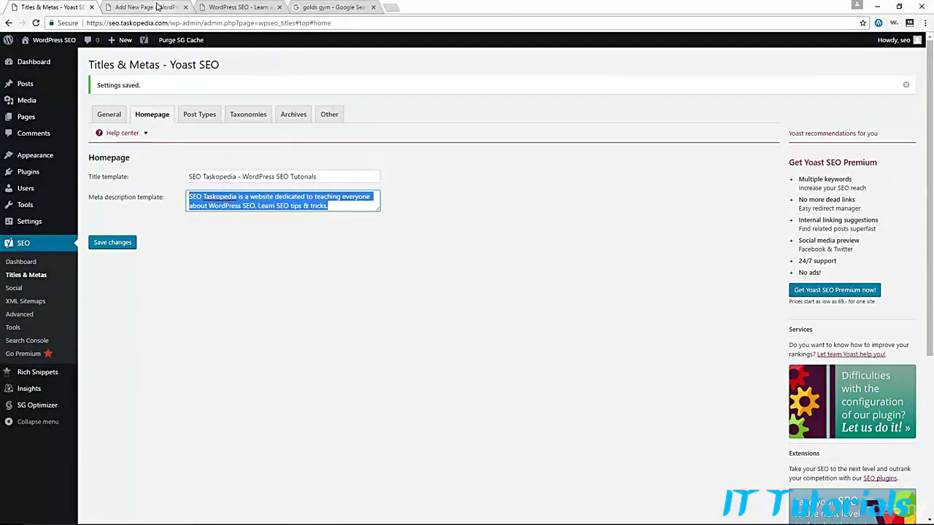
click(158, 6)
click(310, 378)
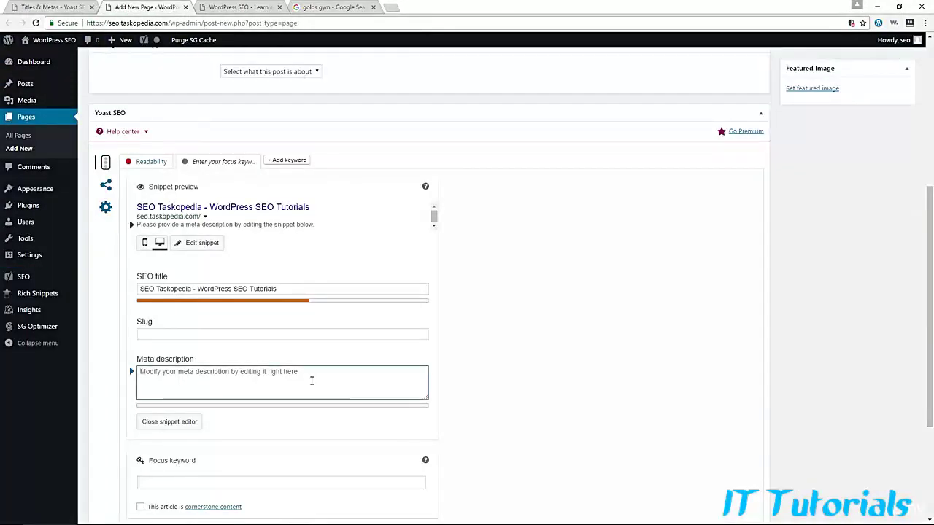
key(ctrl+v)
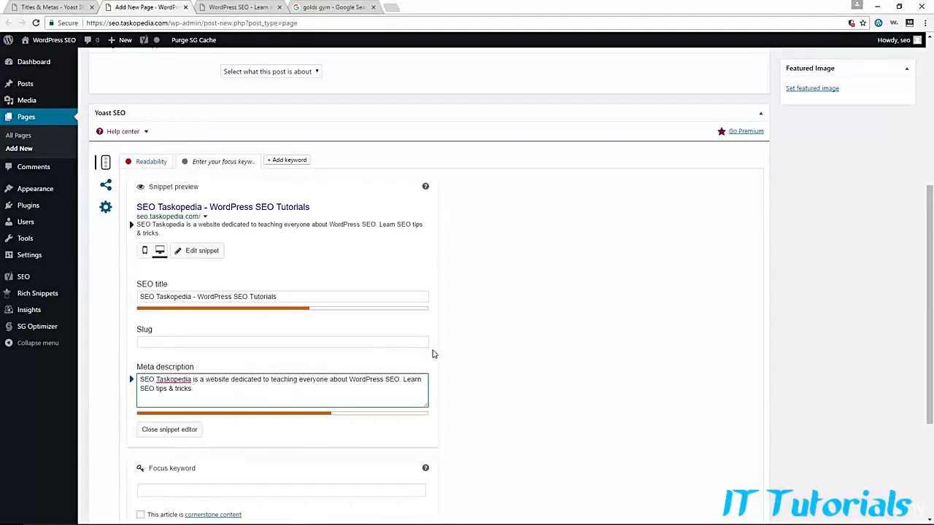
Extend the new page's meta description by replacing its final period with ", WordPress SEO Tutorials"
scroll(437, 342, down, 2)
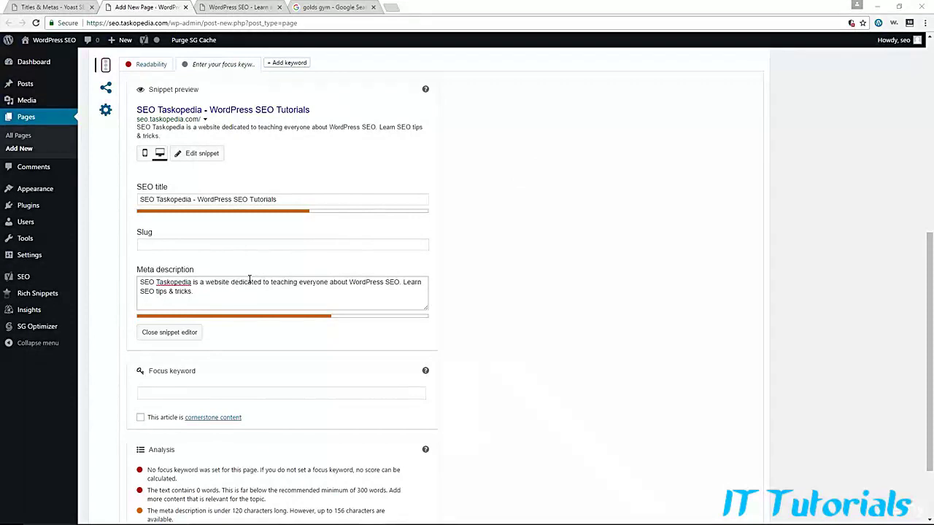
click(197, 292)
key(BackSpace)
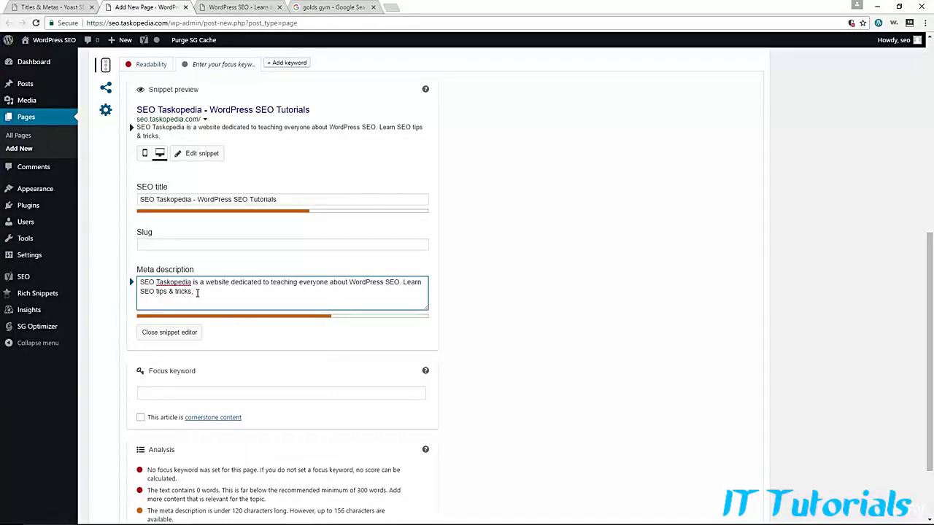
text(Word)
text(SEO Tutirua)
key(BackSpace)
key(BackSpace)
key(BackSpace)
key(BackSpace)
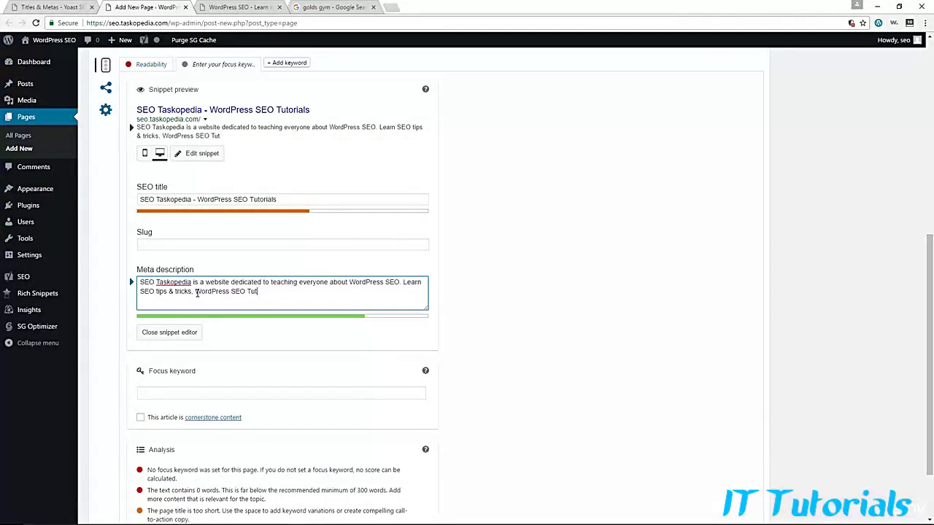
text(orials)
Append "and Courses" to the SEO title in the new page's snippet editor
click(288, 200)
text(and Co)
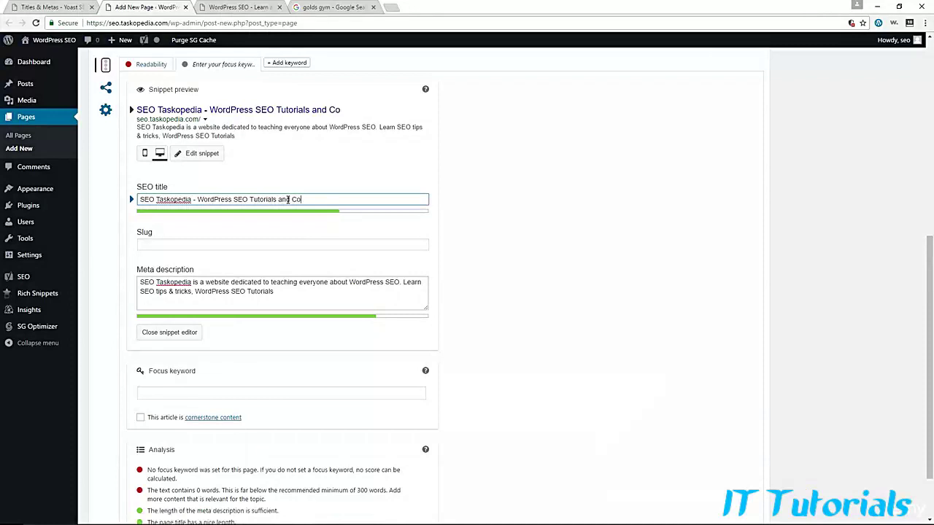
text(urses)
click(394, 165)
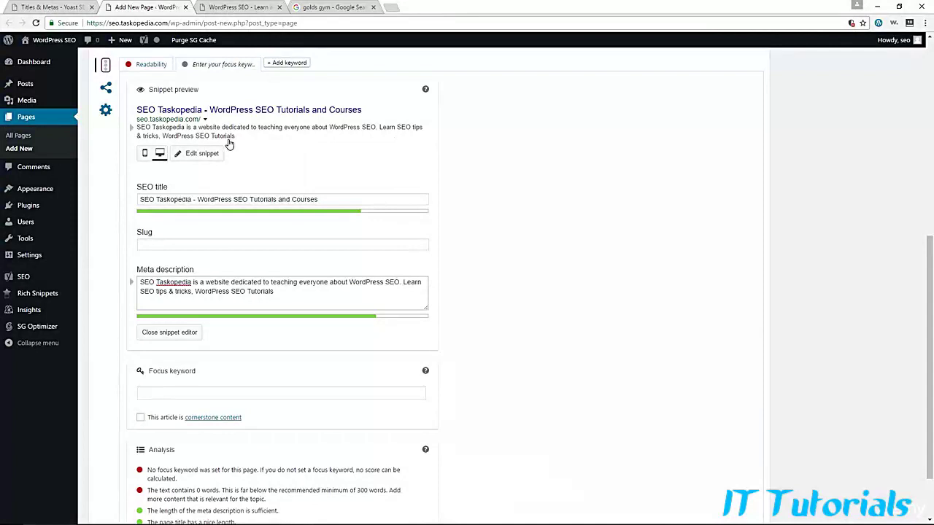
Append "and much more." to the new page's meta description and review the Yoast analysis
click(292, 291)
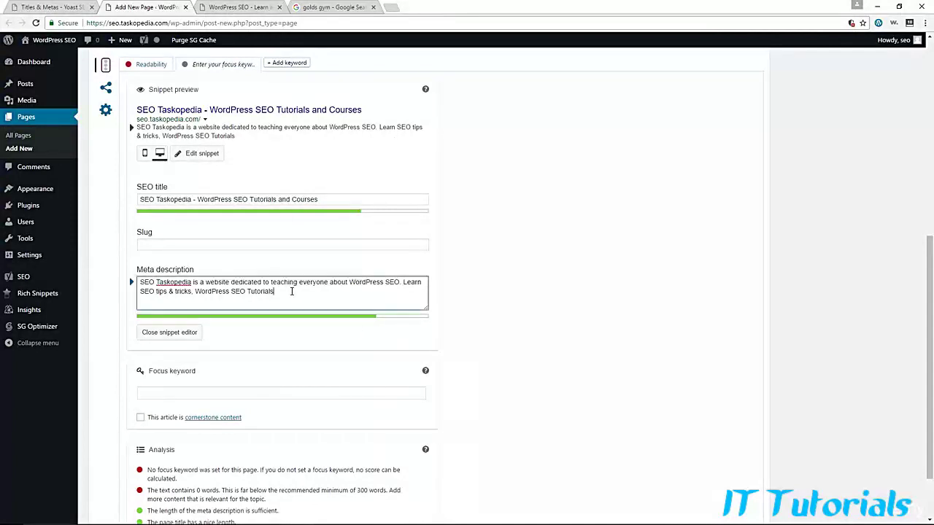
text(and much more.)
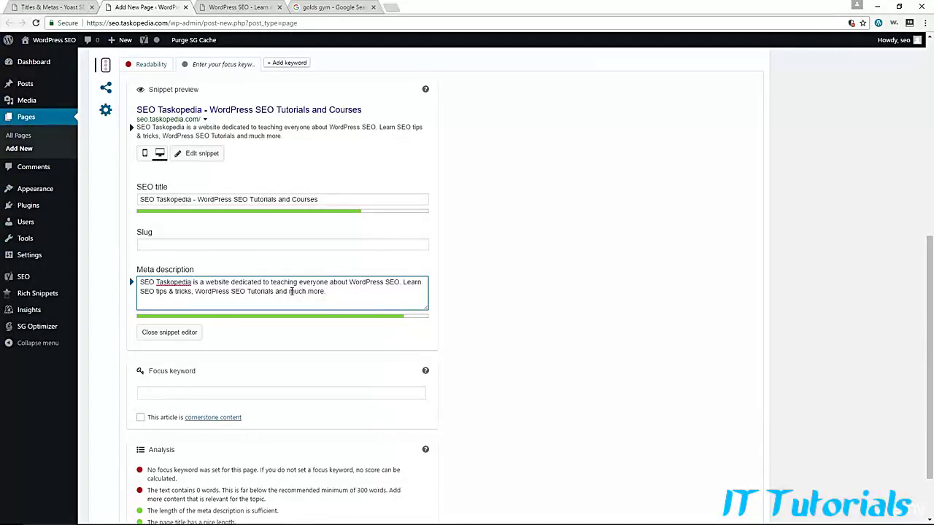
scroll(449, 276, down, 1)
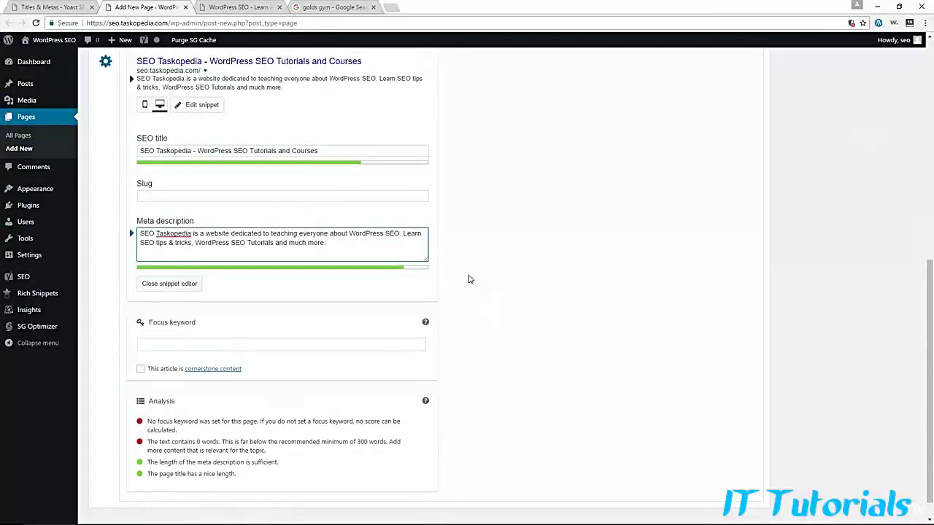
scroll(469, 278, down, 1)
text(.)
scroll(468, 279, up, 3)
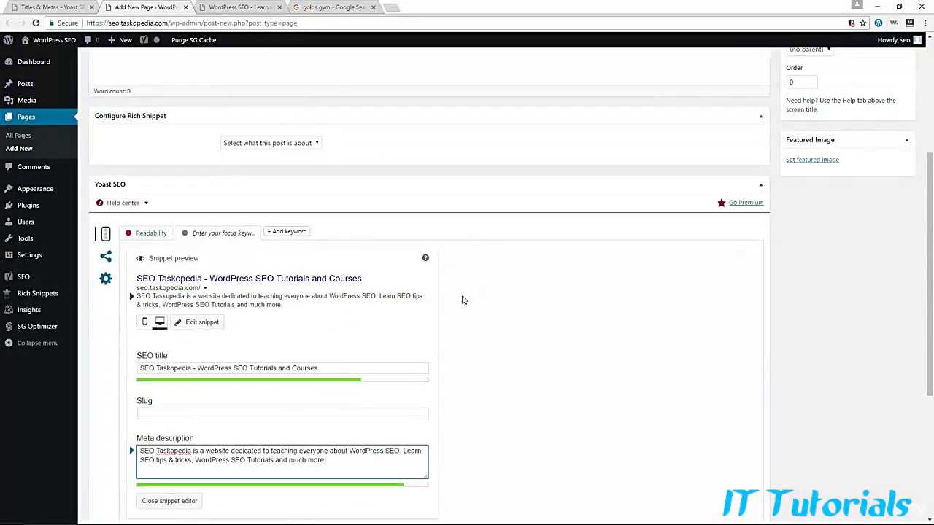
scroll(362, 392, down, 1)
Copy the extended meta description from the snippet editor and replace the homepage meta description template with it
drag(326, 363, 139, 355)
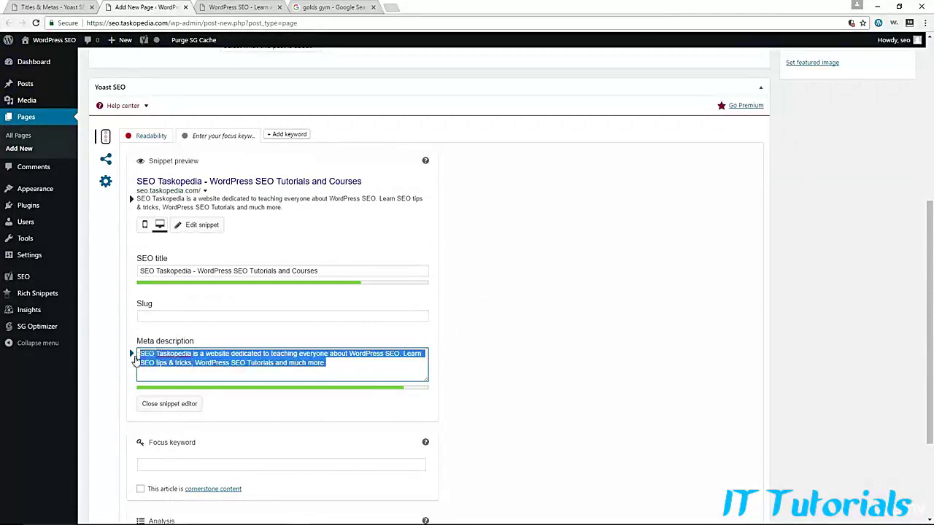
right_click(151, 361)
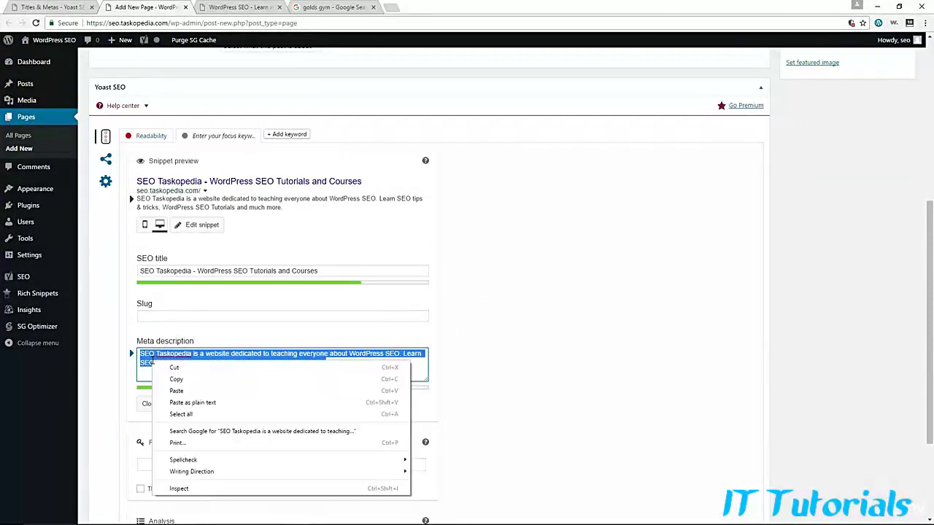
click(176, 379)
click(51, 8)
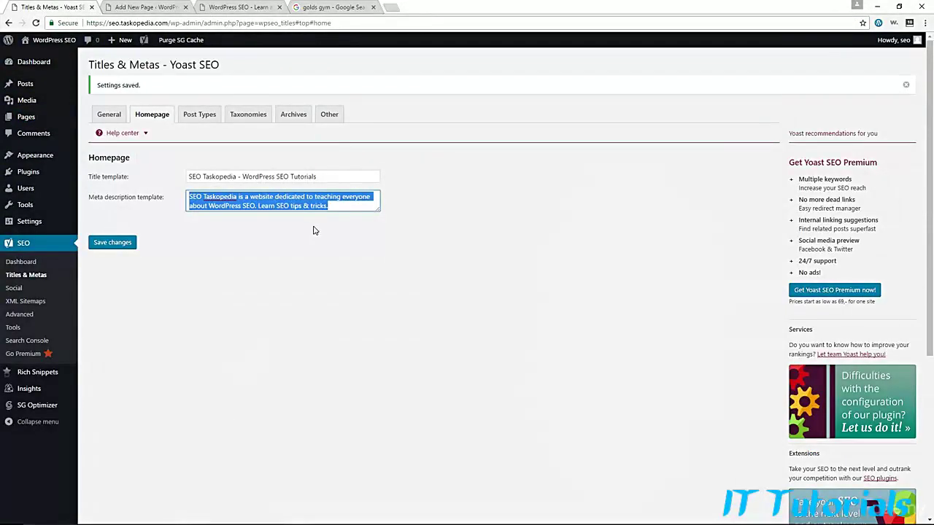
key(ctrl+v)
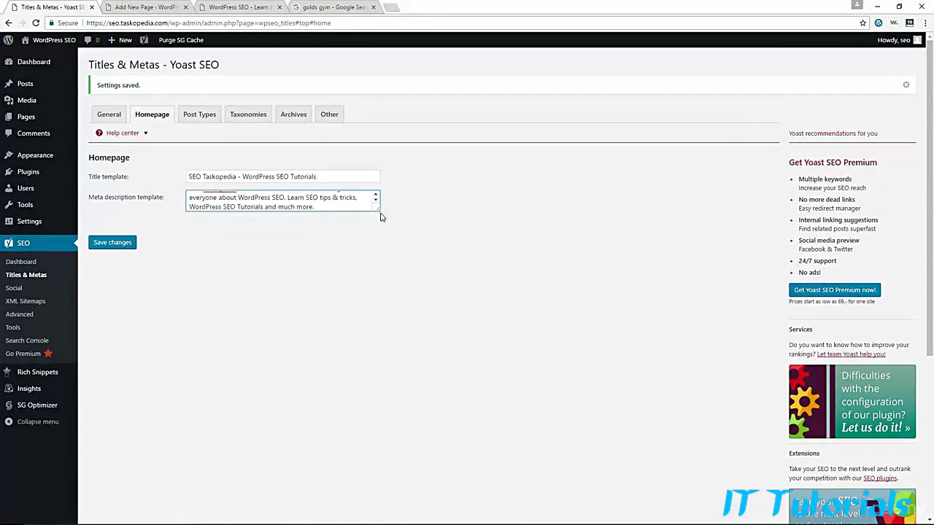
Append "and Courses" to the homepage title template and save the homepage title and meta description settings
drag(377, 208, 430, 279)
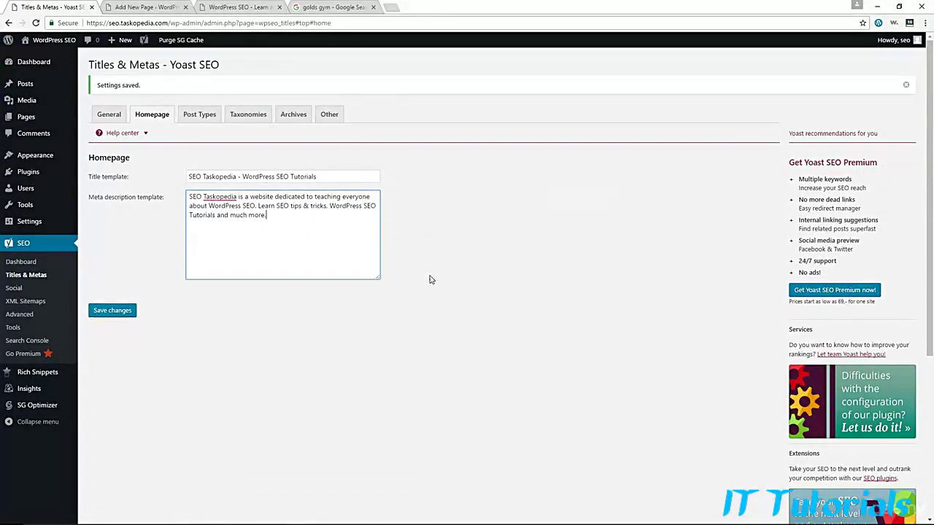
click(146, 8)
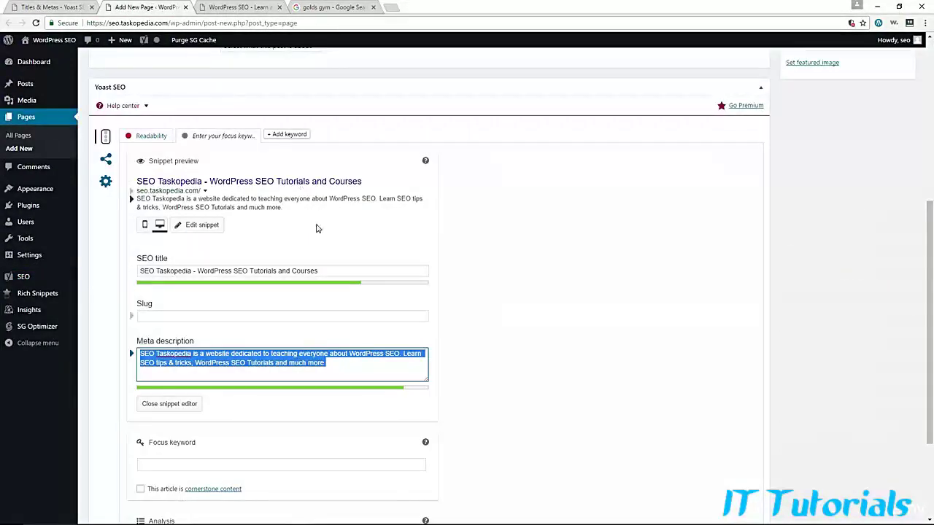
click(51, 8)
click(323, 176)
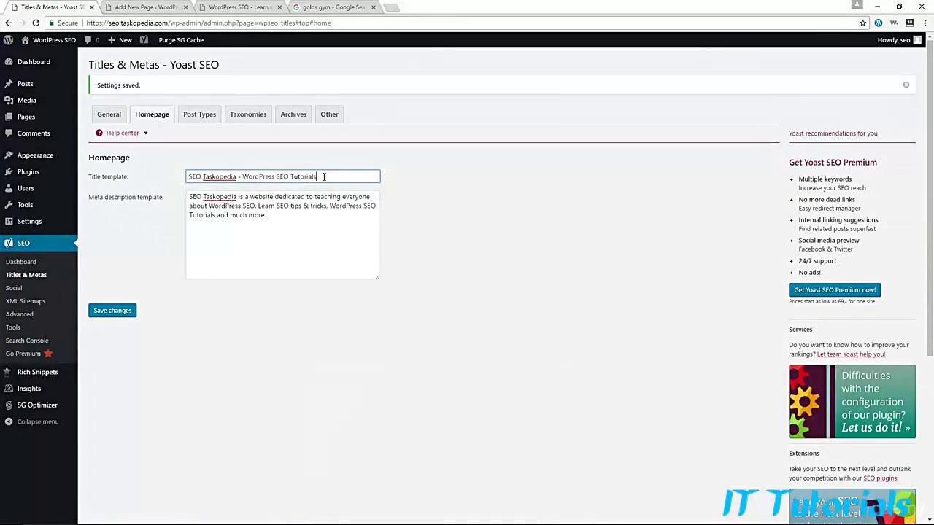
text(and Courses)
click(120, 313)
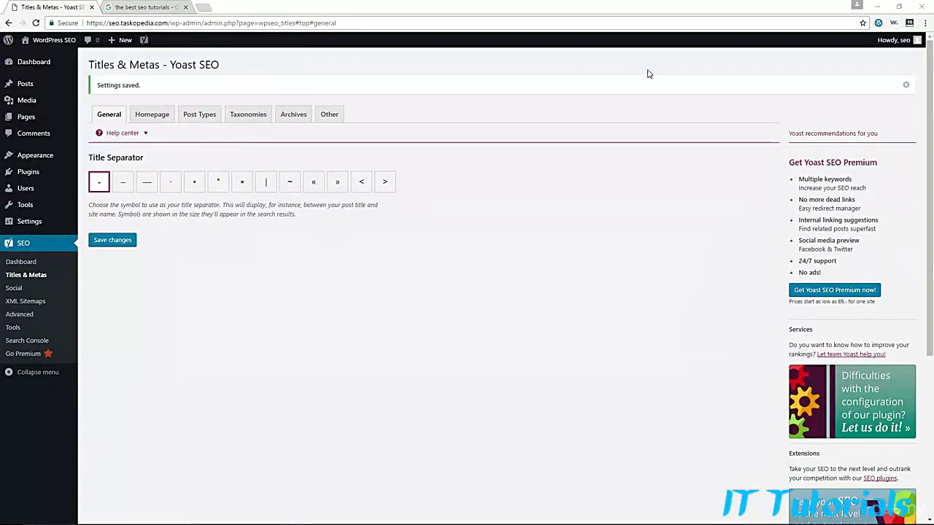
Examine the dates shown in the Google result snippets for "the best seo tutorials"
click(153, 7)
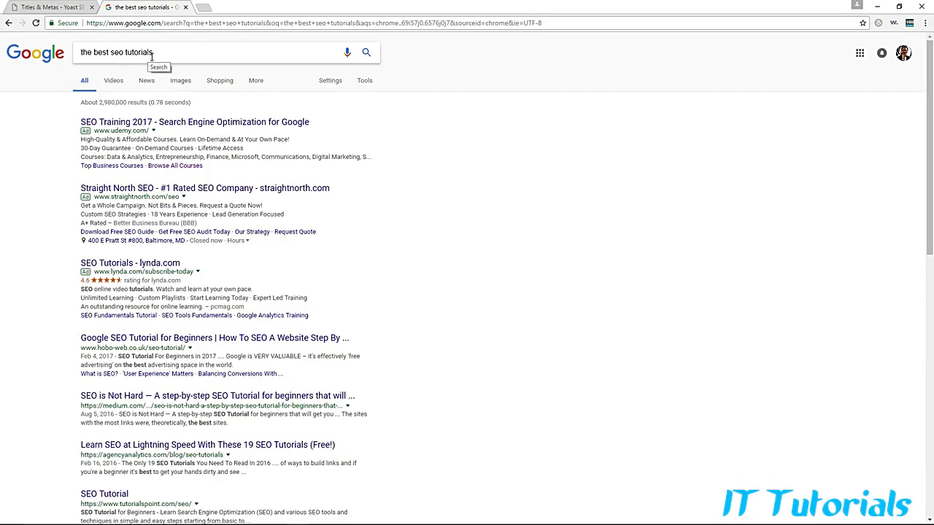
scroll(384, 219, down, 2)
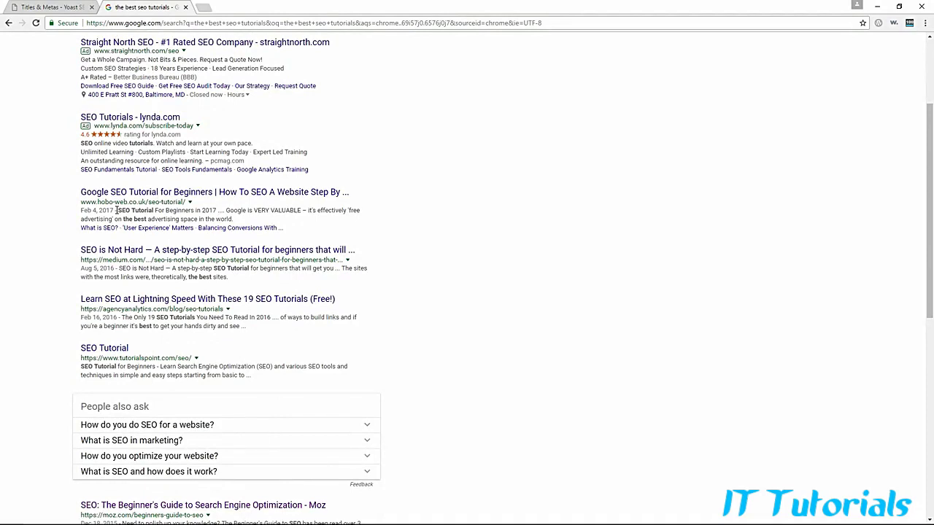
drag(115, 210, 80, 211)
click(146, 240)
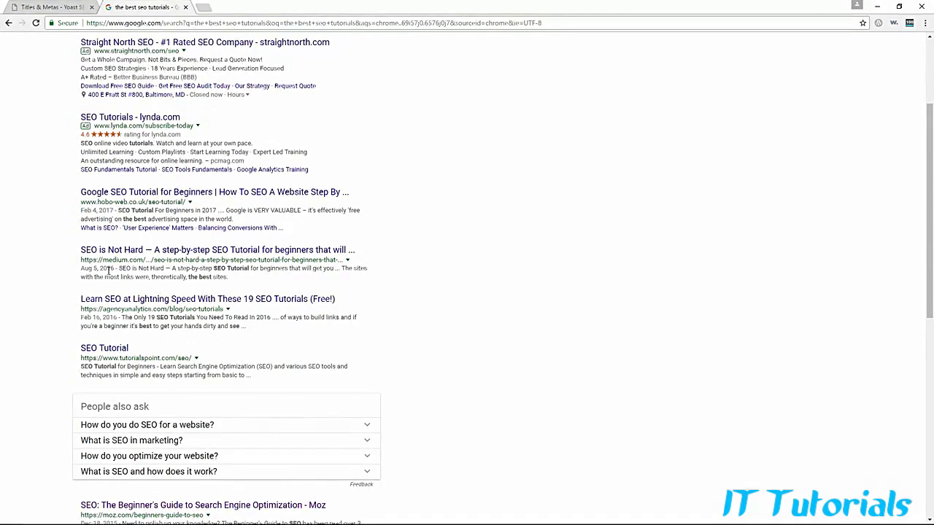
scroll(124, 269, down, 2)
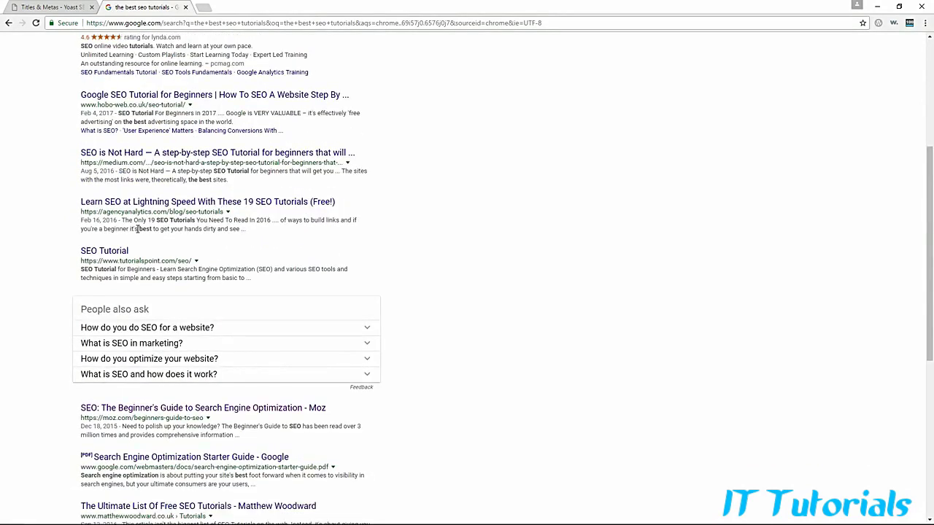
scroll(421, 239, down, 1)
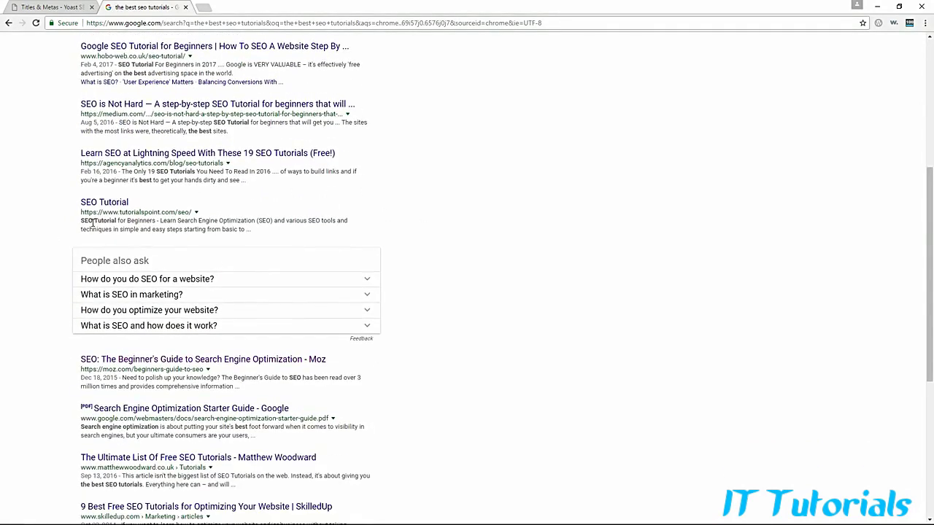
scroll(420, 243, down, 3)
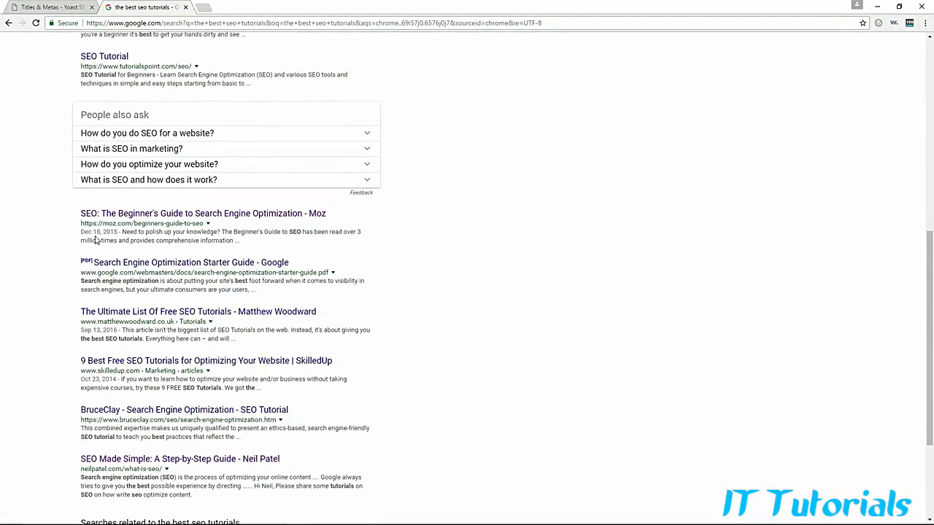
scroll(246, 299, up, 2)
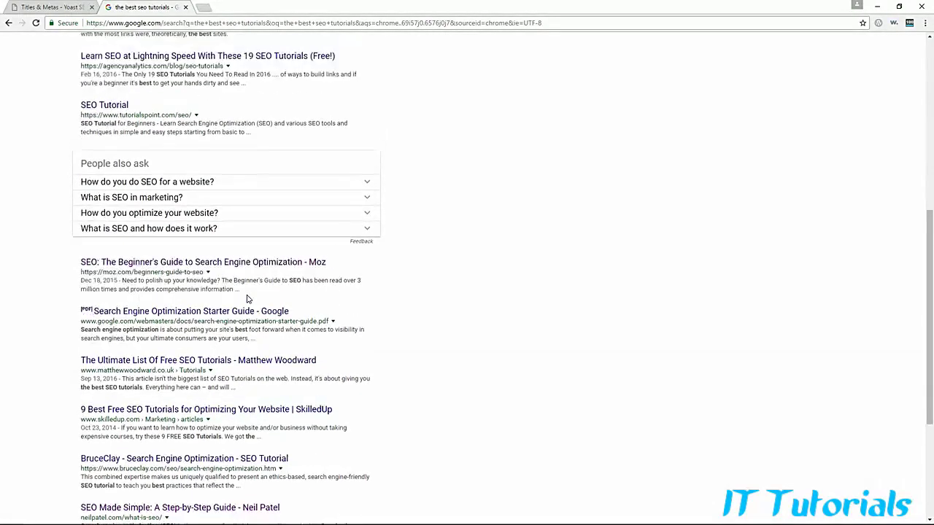
scroll(247, 299, up, 4)
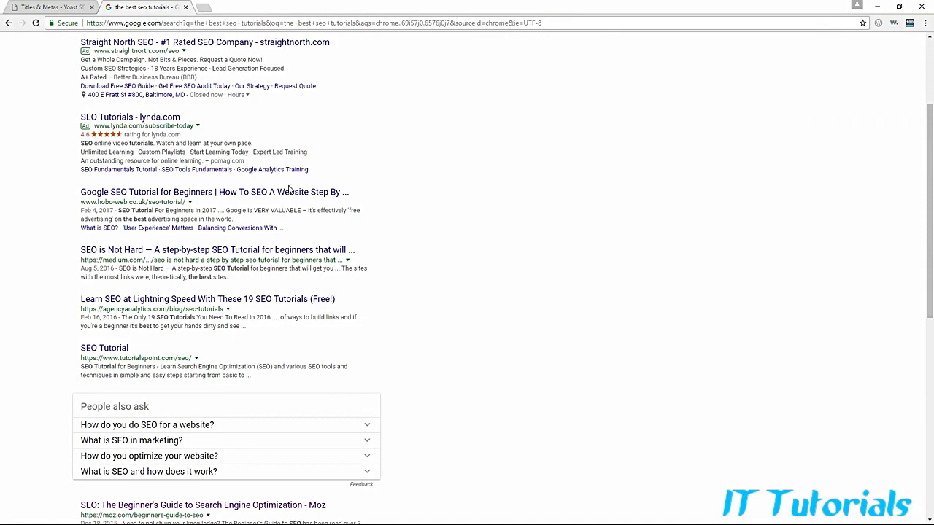
Set Date in Snippet Preview to Show for Posts in the post type settings and save the changes
click(55, 8)
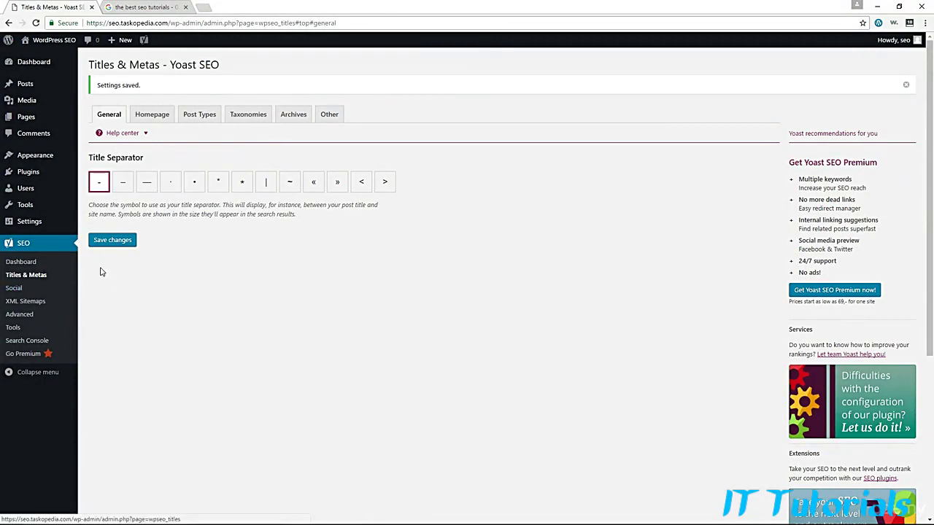
click(200, 118)
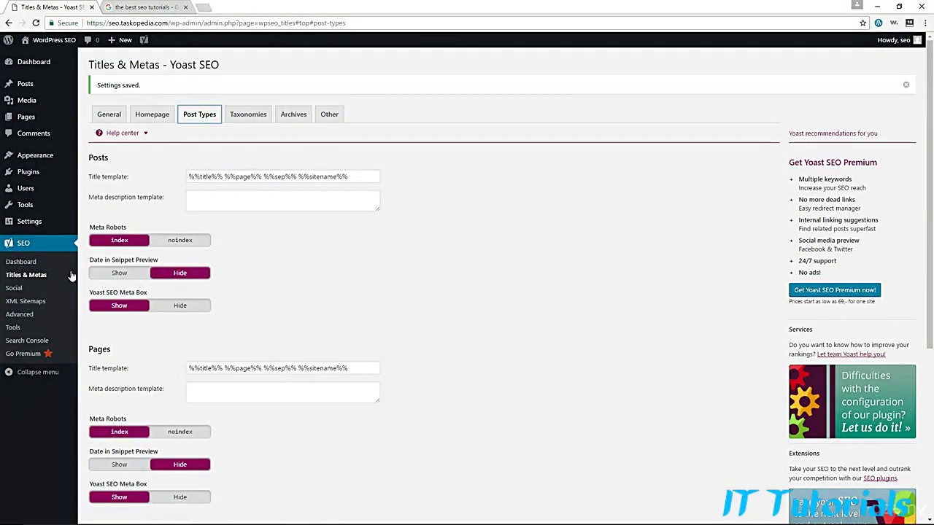
click(121, 273)
scroll(386, 298, down, 2)
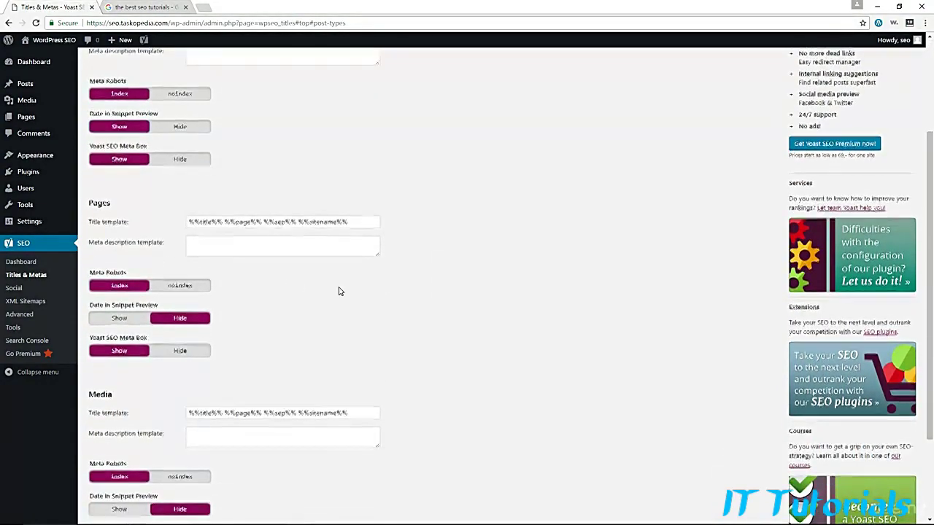
scroll(144, 335, down, 2)
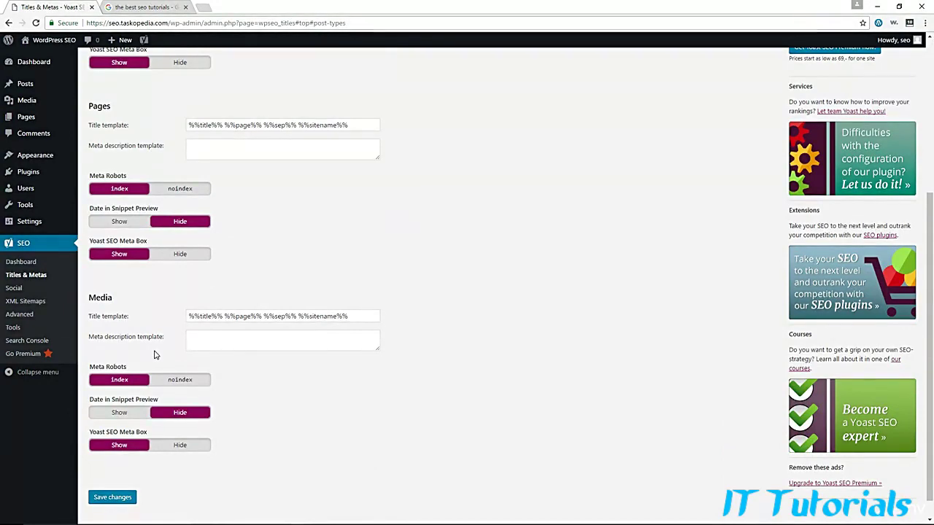
scroll(387, 295, up, 2)
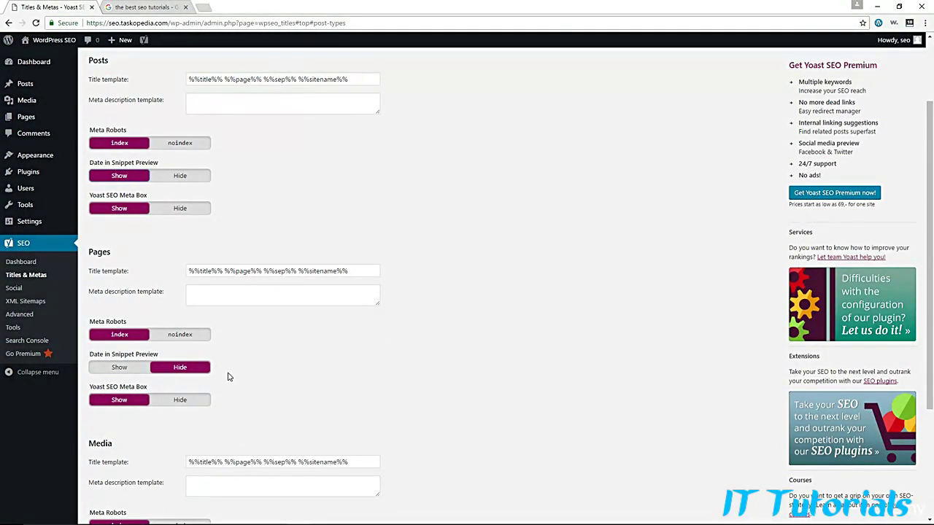
scroll(229, 375, down, 3)
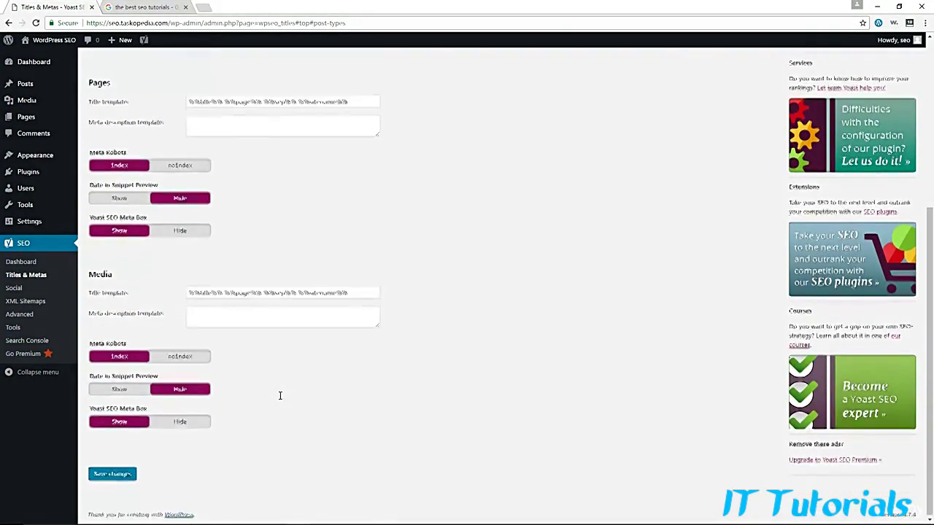
click(121, 475)
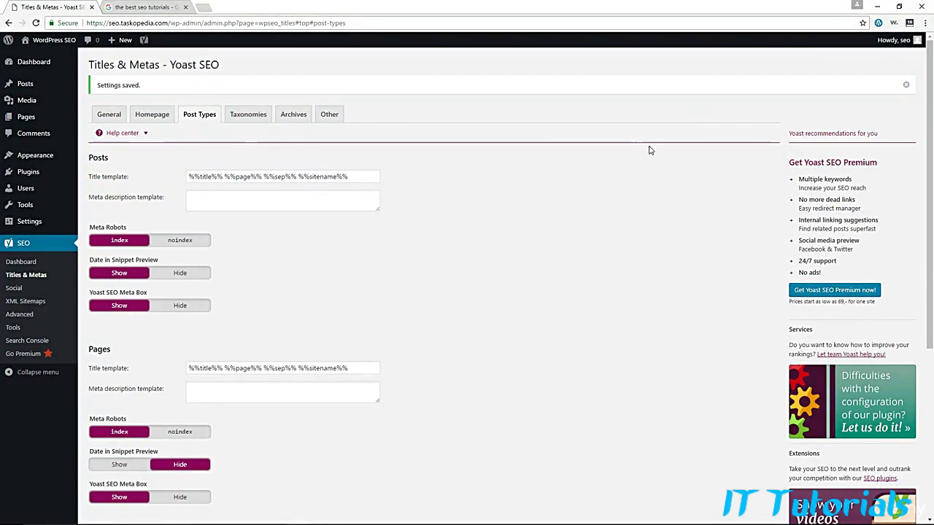
Open the post "The Best SEO Plugins for WordPress in 2017" for editing and update it
drag(932, 66, 225, 13)
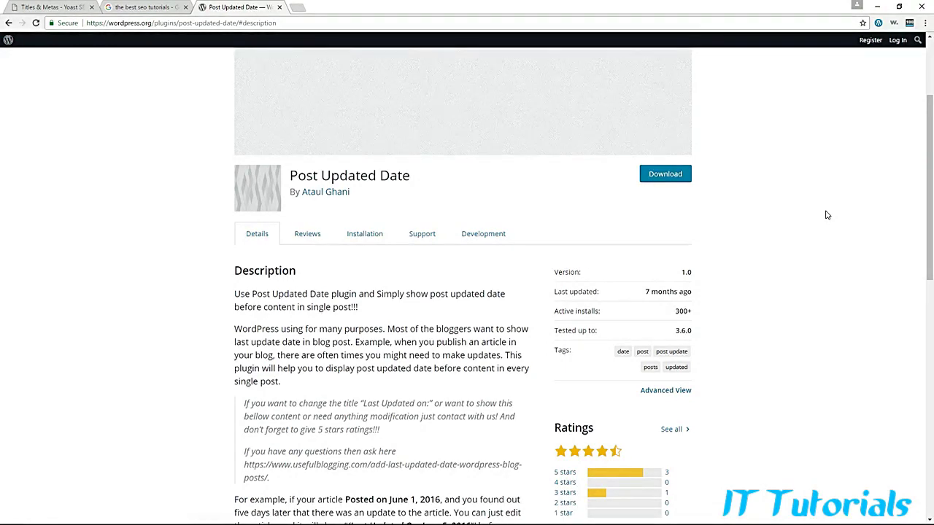
click(51, 6)
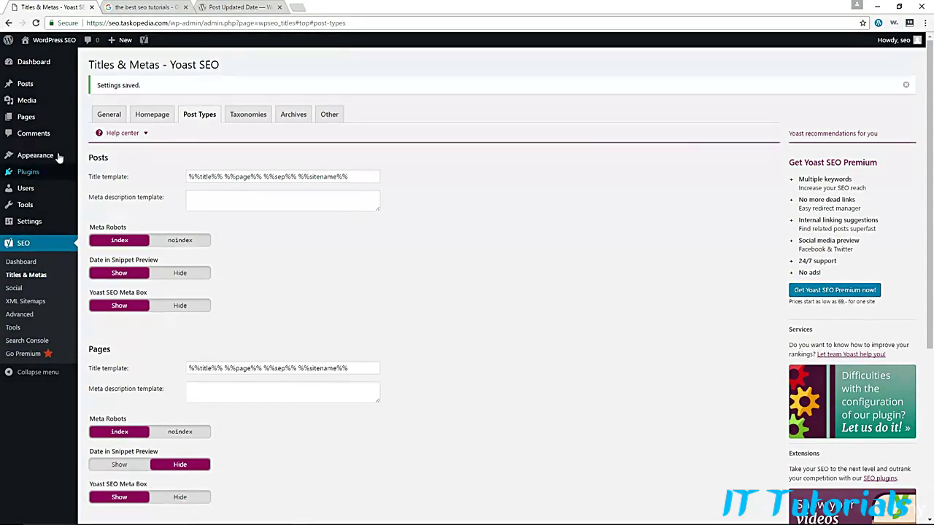
mouse_move(38, 88)
click(85, 89)
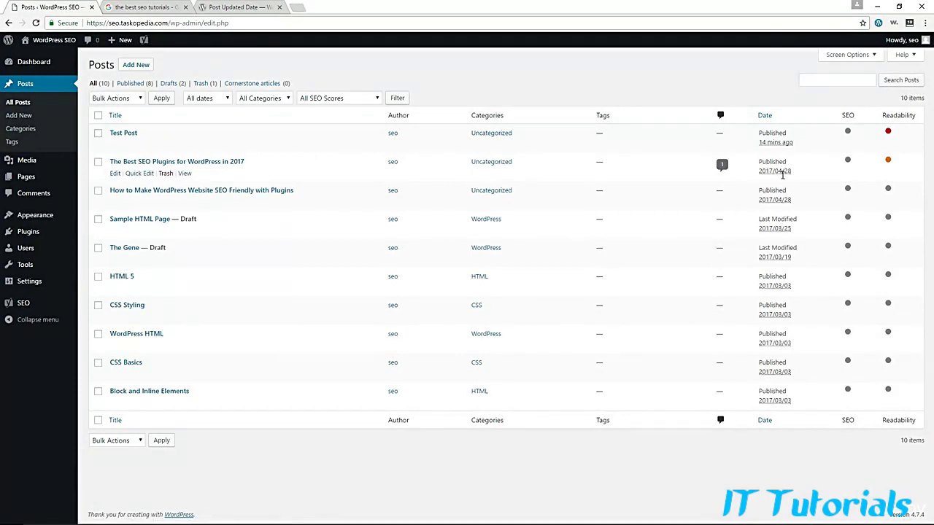
mouse_move(786, 173)
click(115, 174)
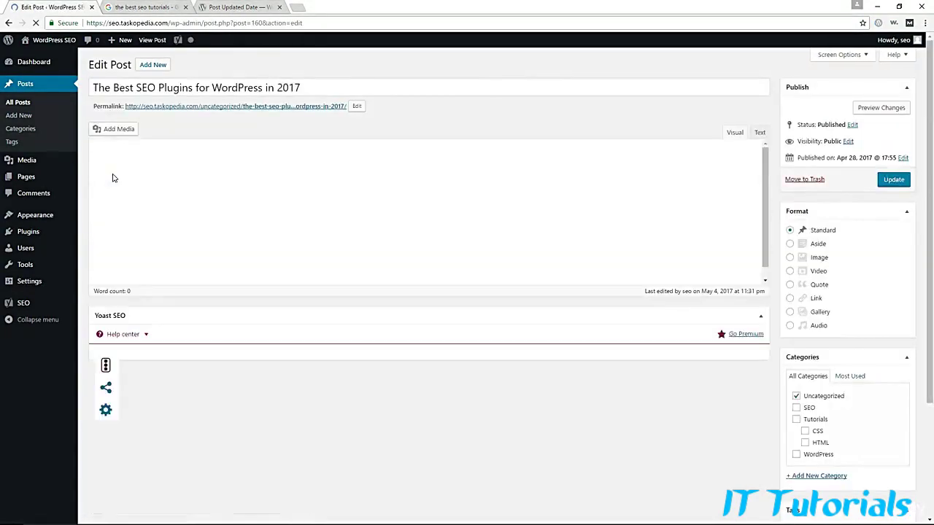
click(171, 198)
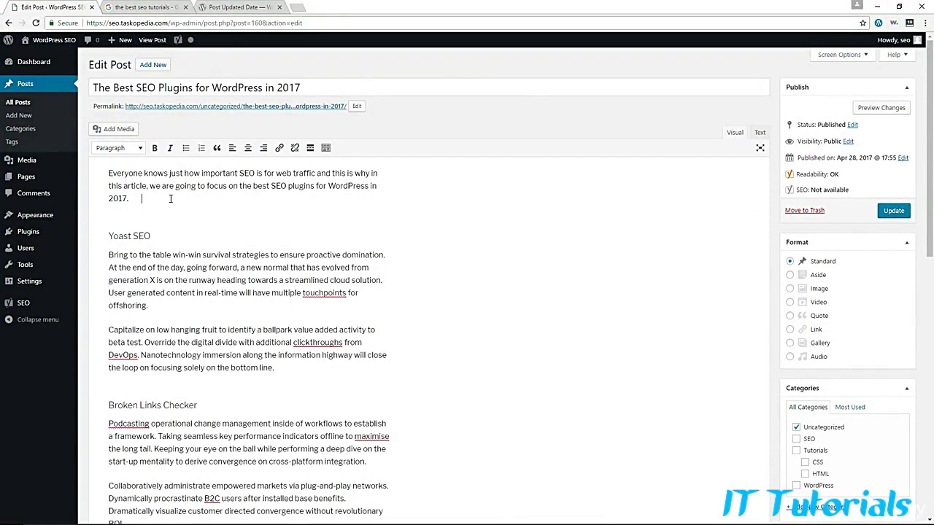
click(892, 215)
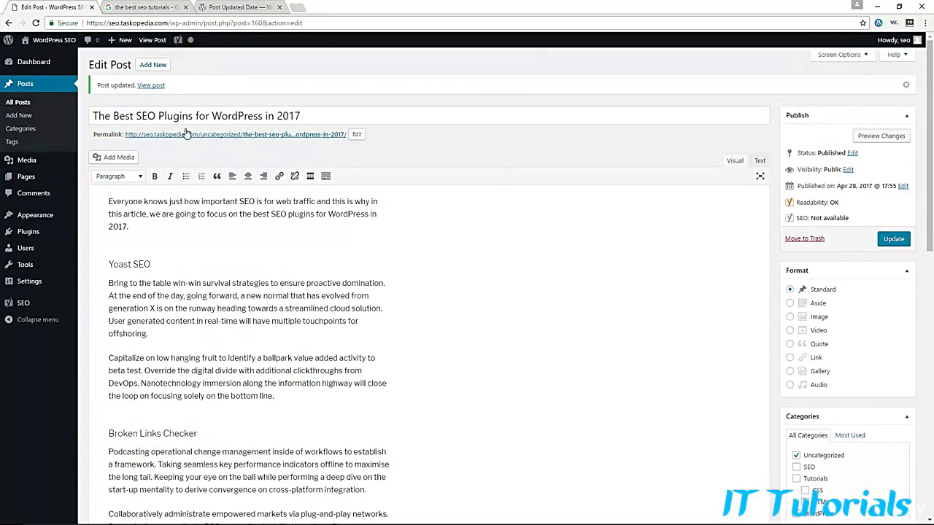
View the updated post on the site and check its last updated date line against the Post Updated Date plugin page
click(154, 87)
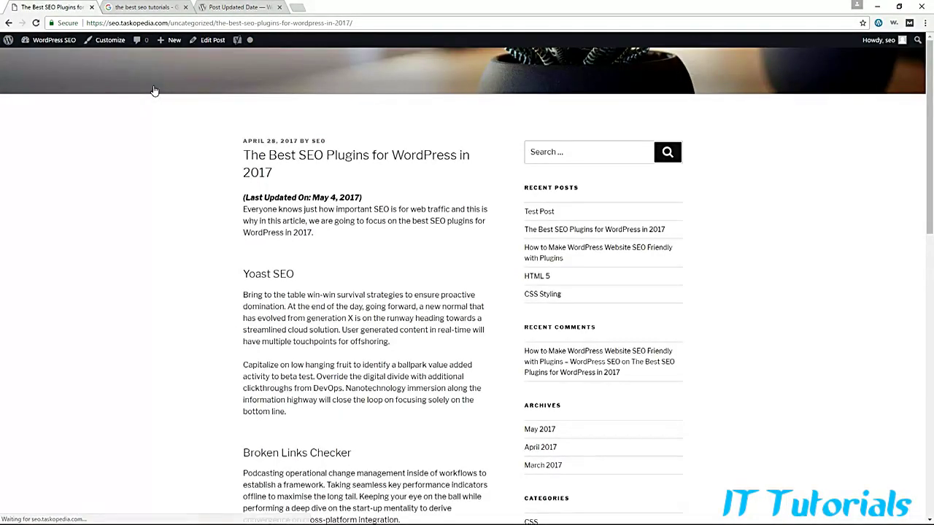
drag(363, 198, 246, 201)
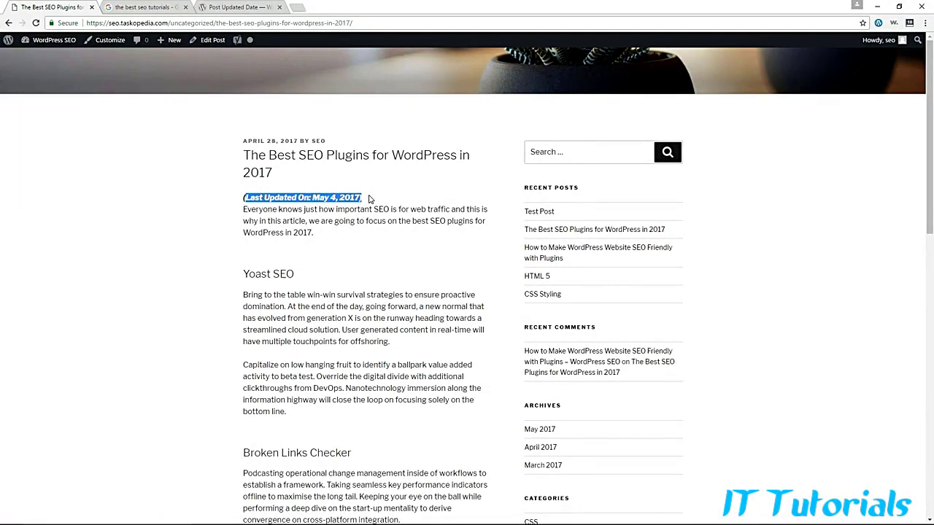
click(237, 8)
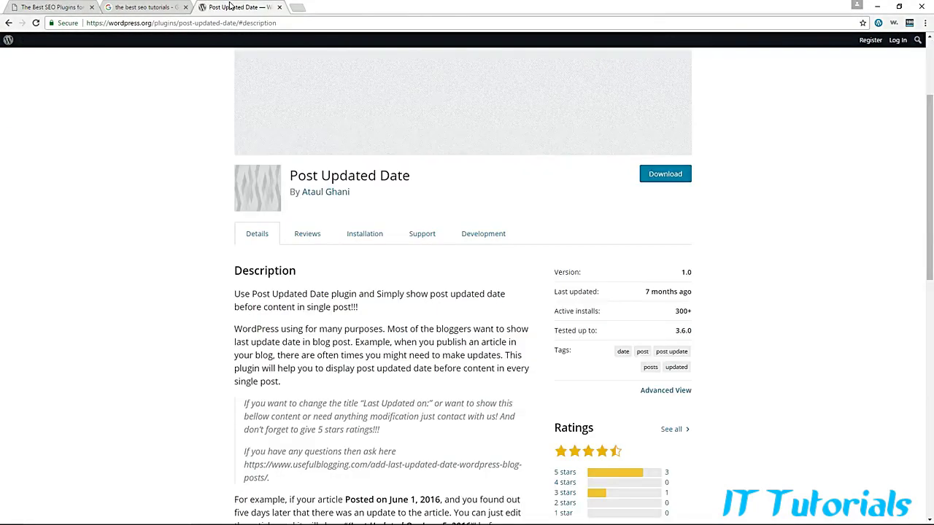
click(67, 10)
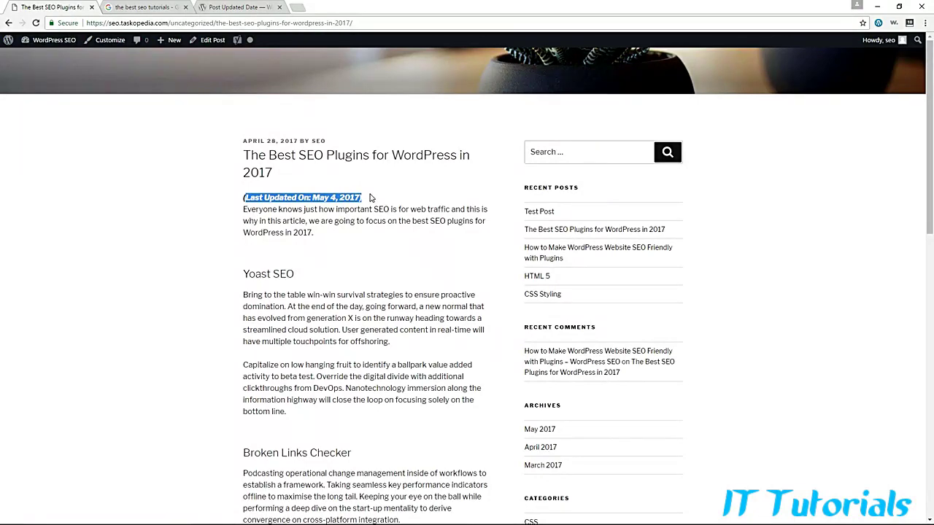
mouse_move(154, 45)
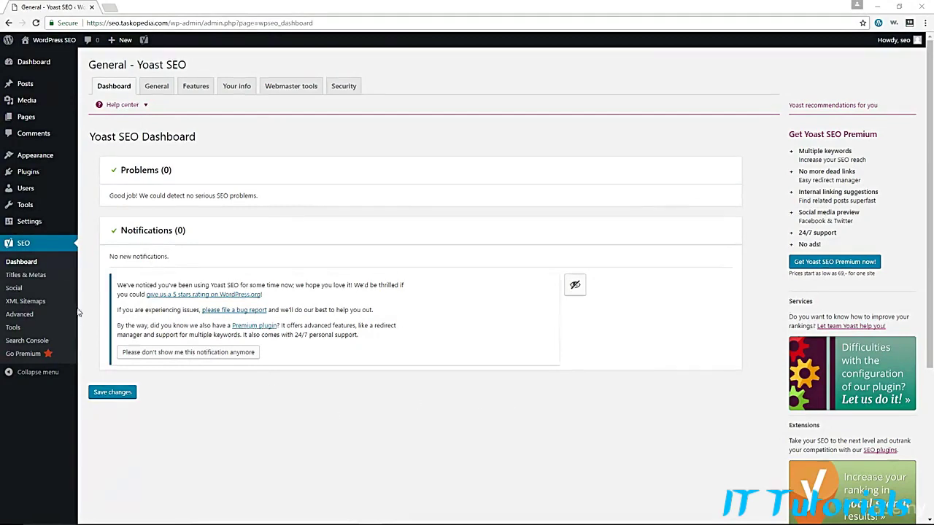
Review the Meta Robots settings for Posts, Pages and Media in the Titles & Metas post type settings
click(40, 275)
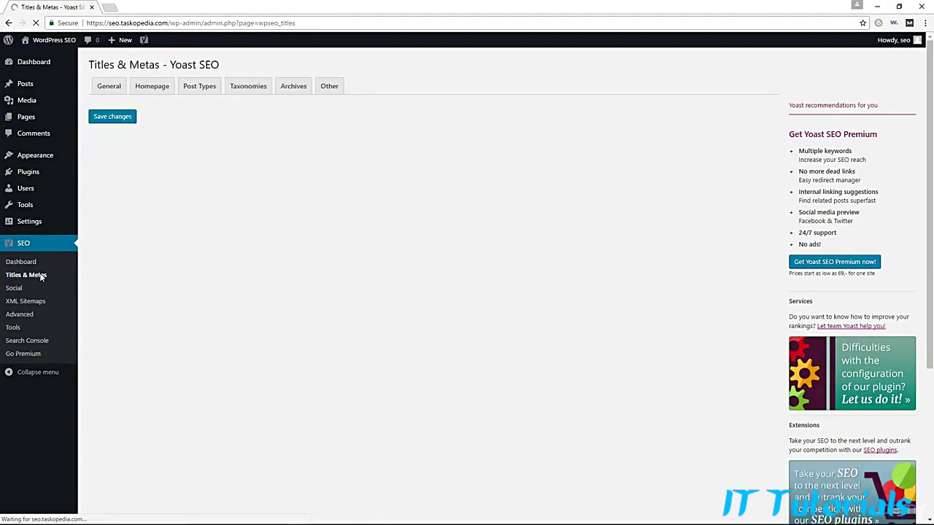
click(199, 87)
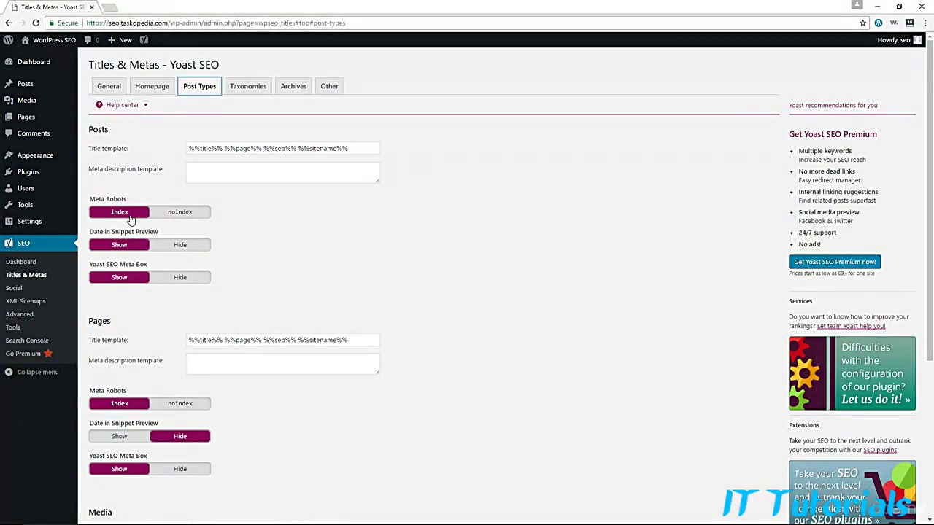
scroll(313, 275, down, 2)
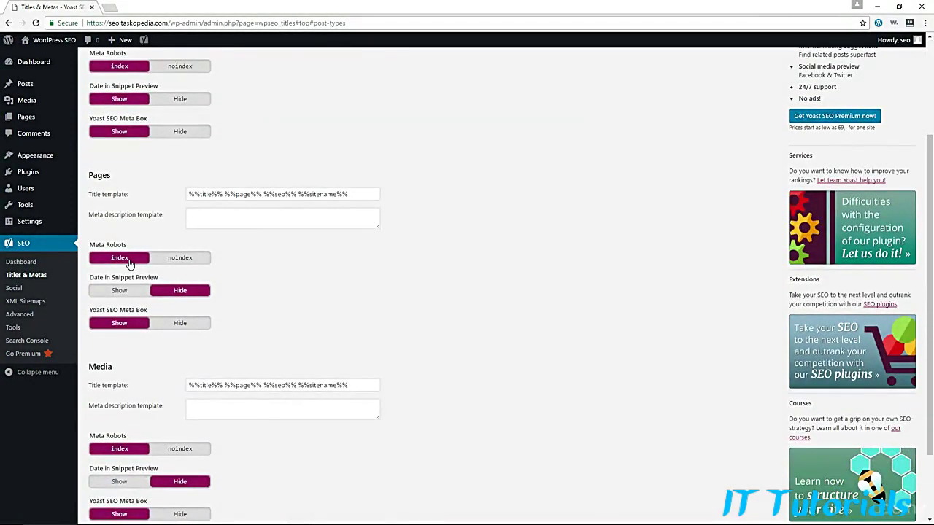
scroll(242, 319, down, 2)
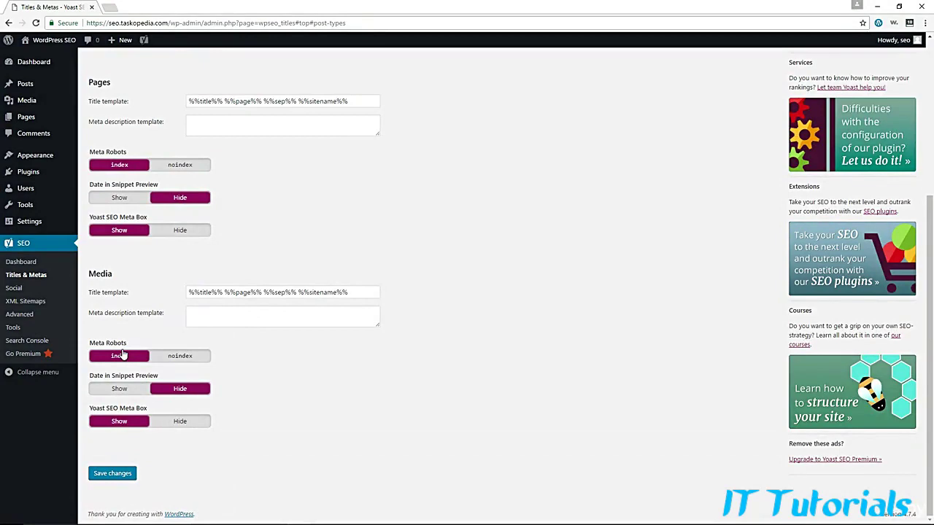
scroll(142, 340, up, 5)
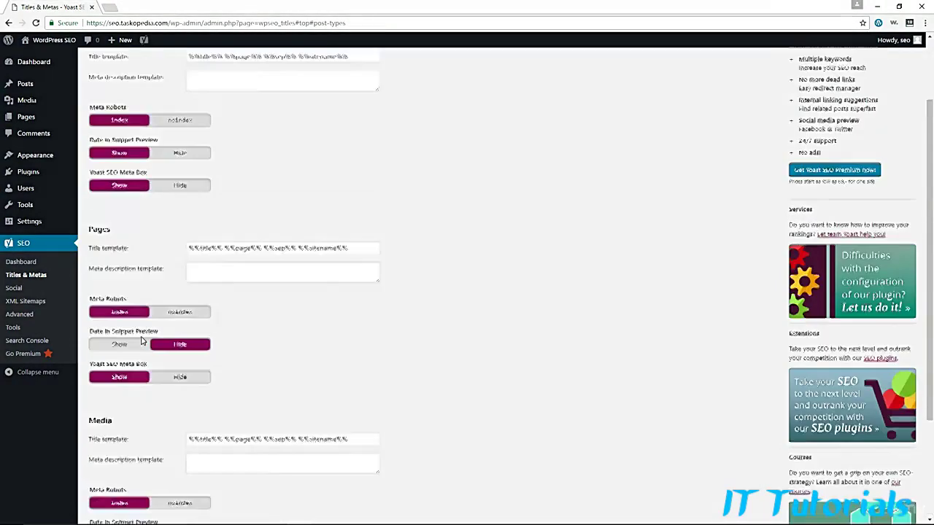
Set Meta Robots to noindex for Categories and Tags in the taxonomy settings and save the changes
click(249, 88)
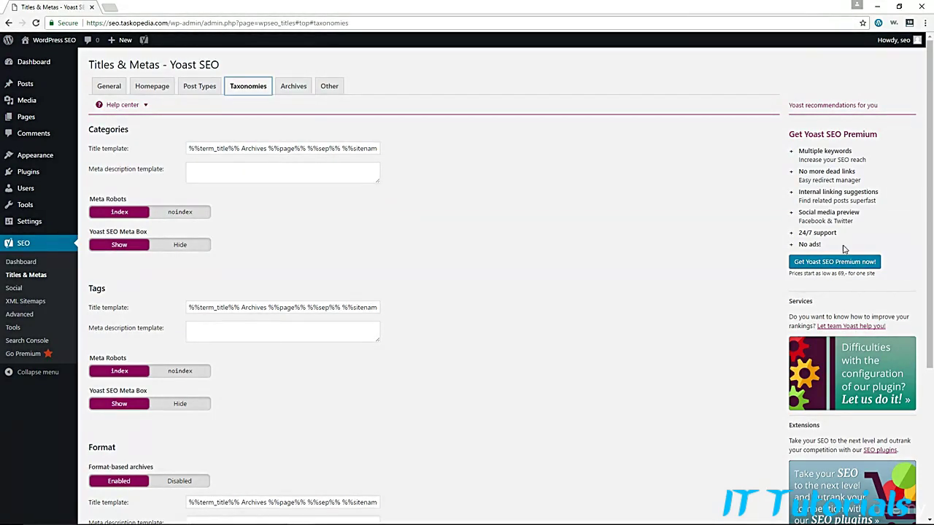
click(179, 211)
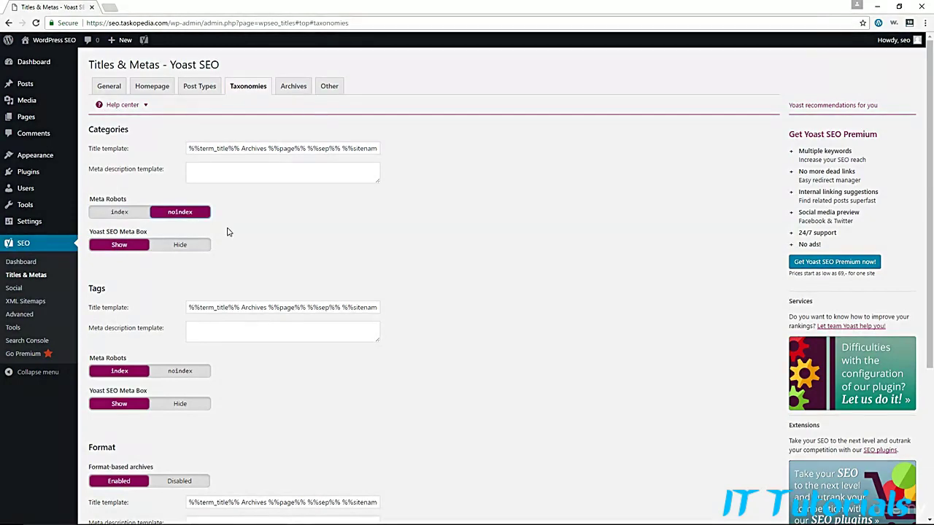
scroll(292, 321, down, 1)
click(183, 323)
scroll(466, 334, down, 3)
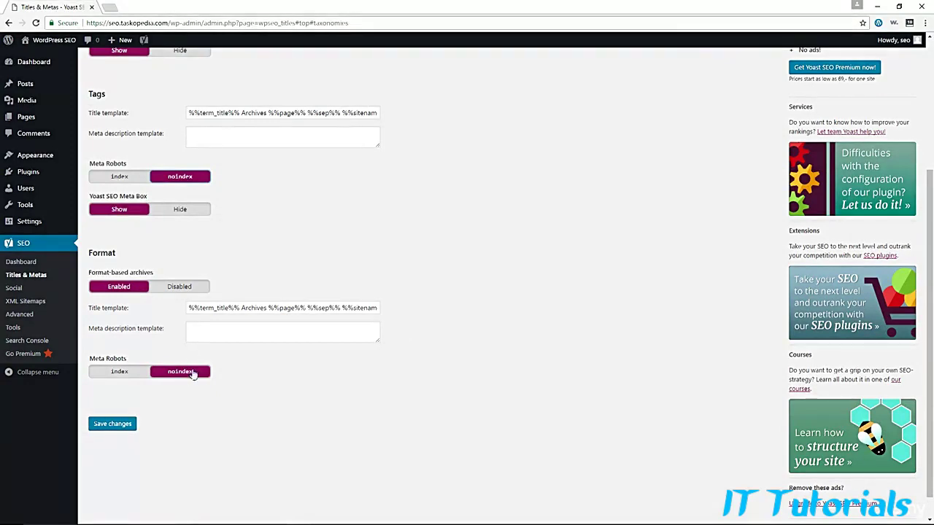
click(118, 426)
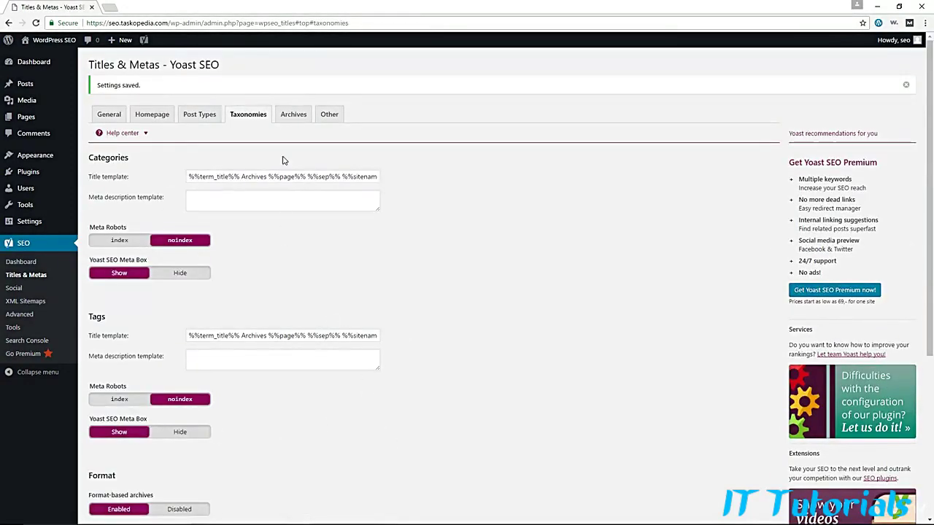
Review the author archives, date archives and special pages settings under Titles & Metas
click(294, 117)
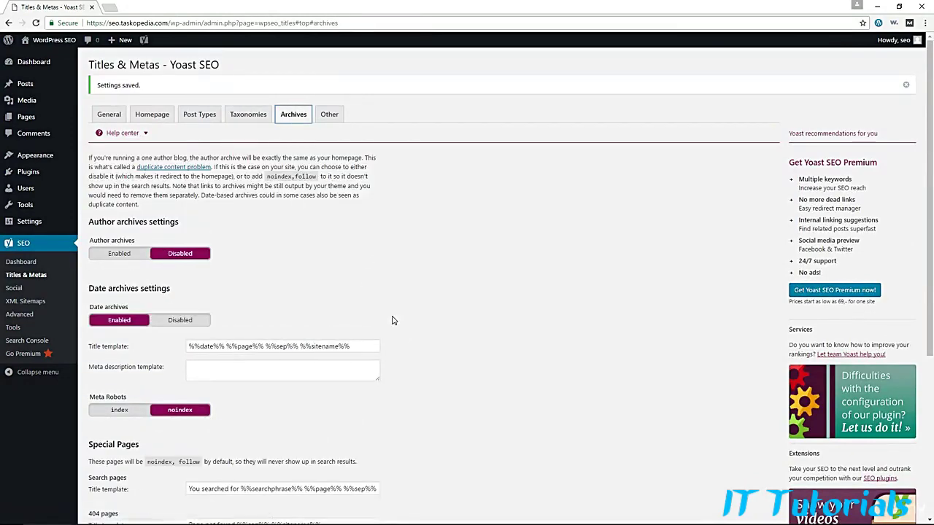
scroll(391, 321, down, 2)
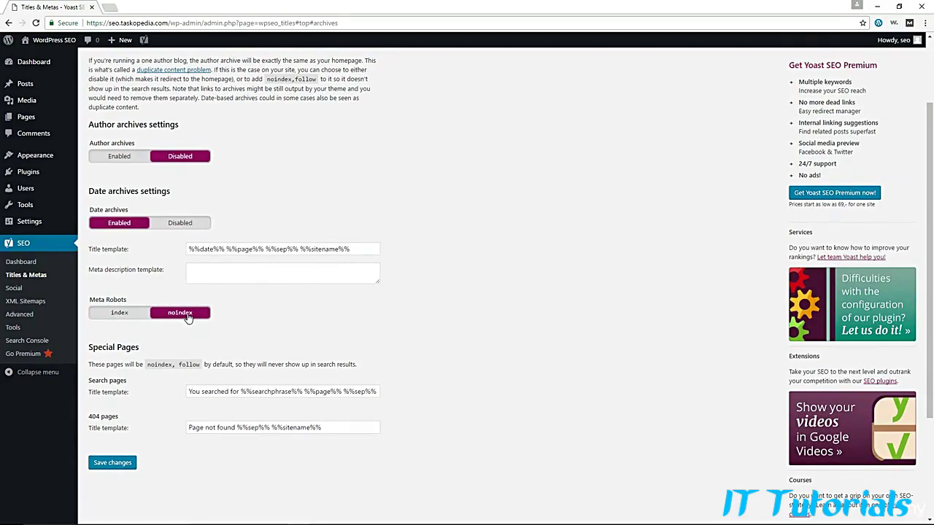
scroll(264, 326, up, 2)
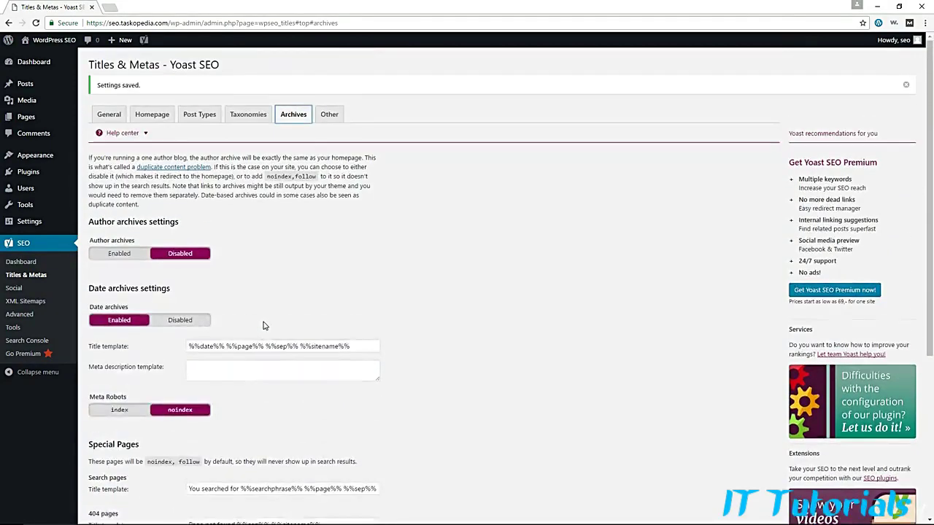
Set Subpages of archives to noindex in the sitewide meta settings and save the changes
click(332, 116)
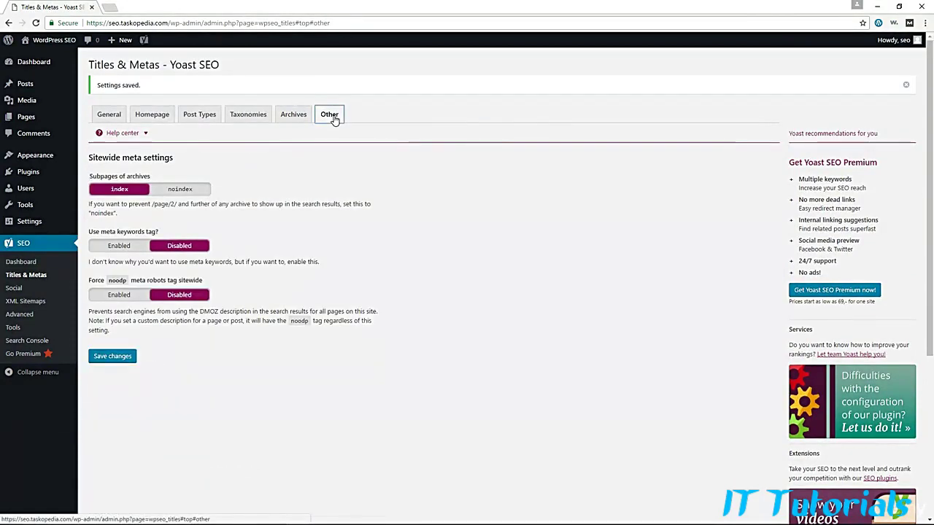
click(189, 191)
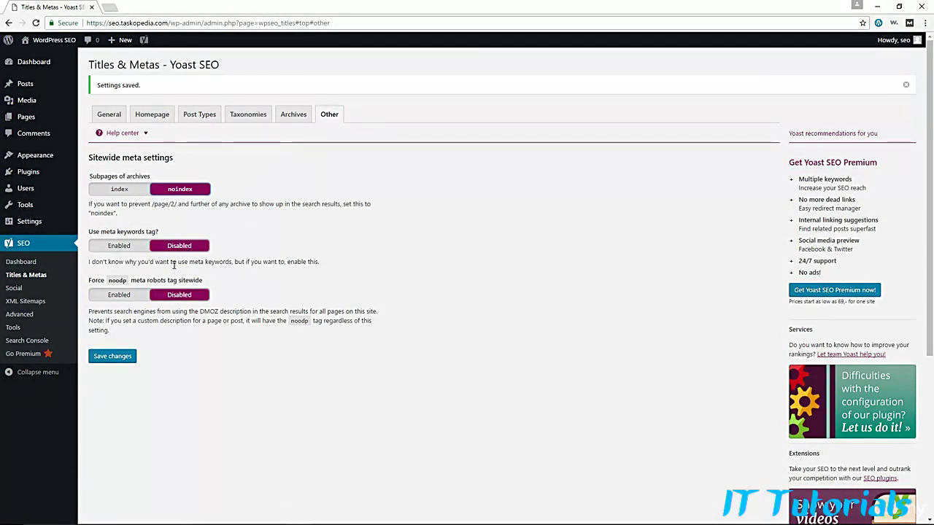
drag(176, 262, 134, 263)
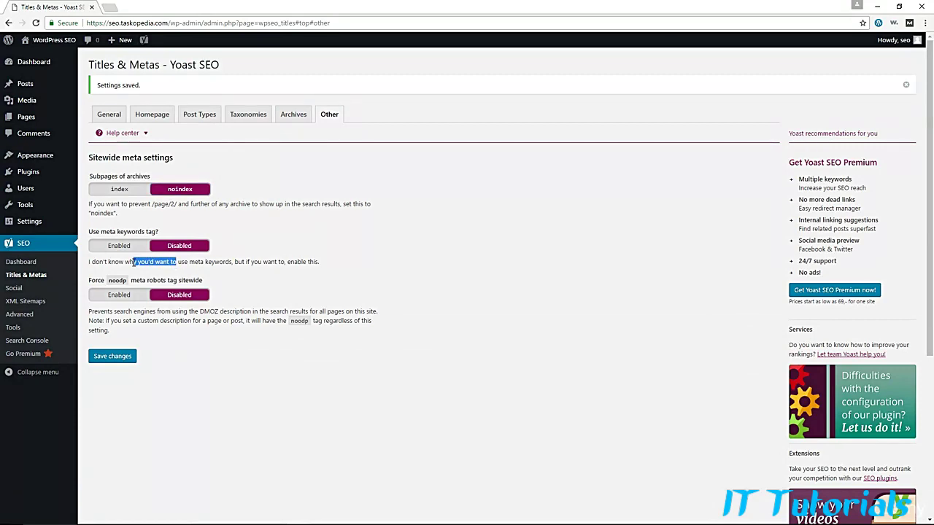
click(273, 271)
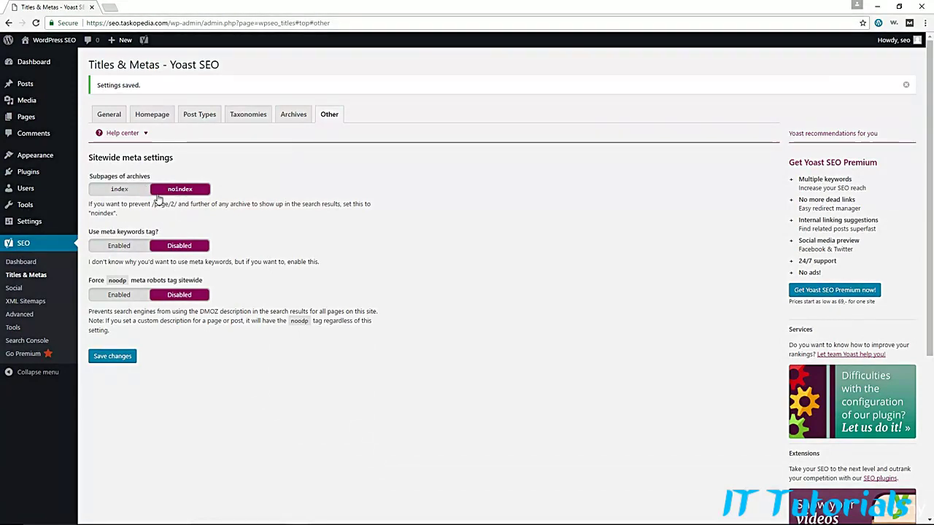
click(121, 359)
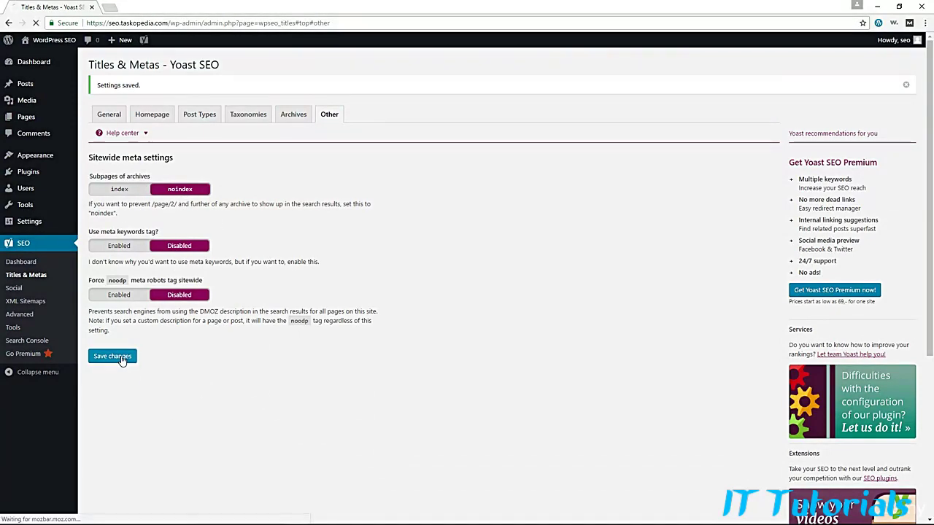
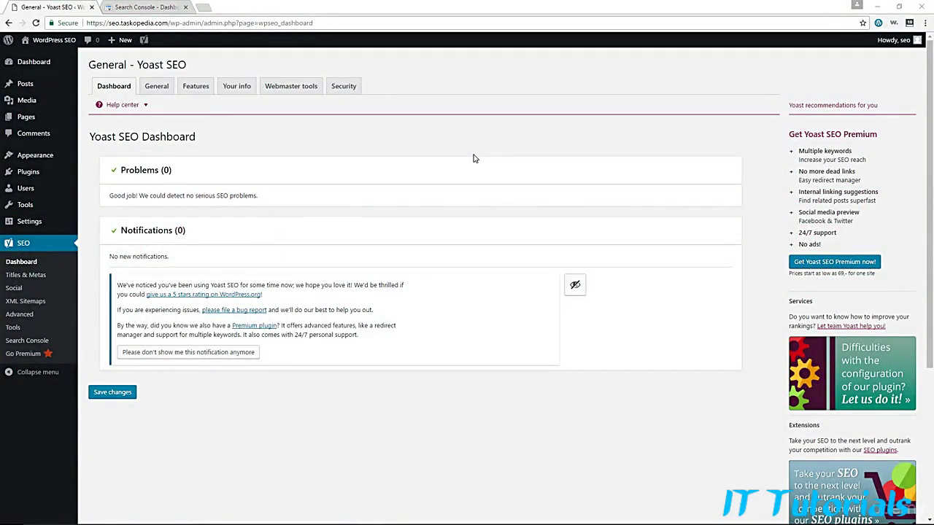
click(32, 302)
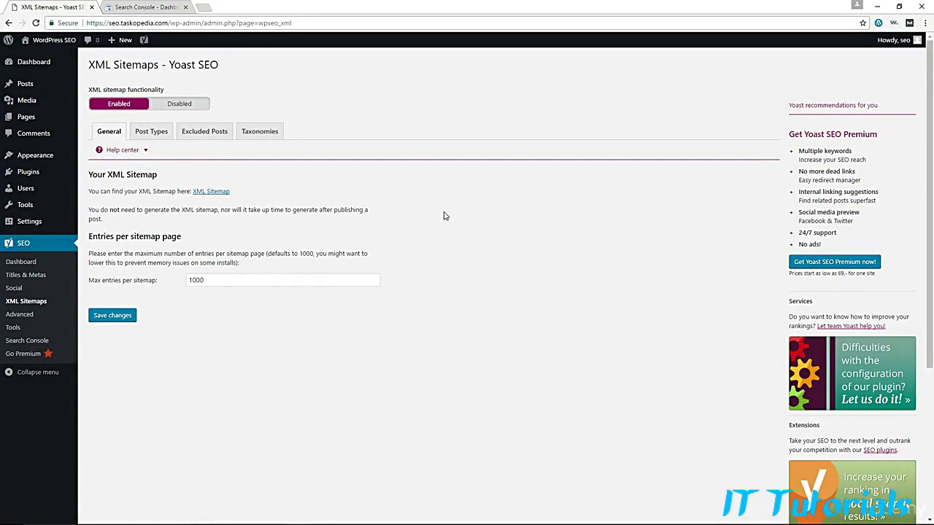
click(215, 192)
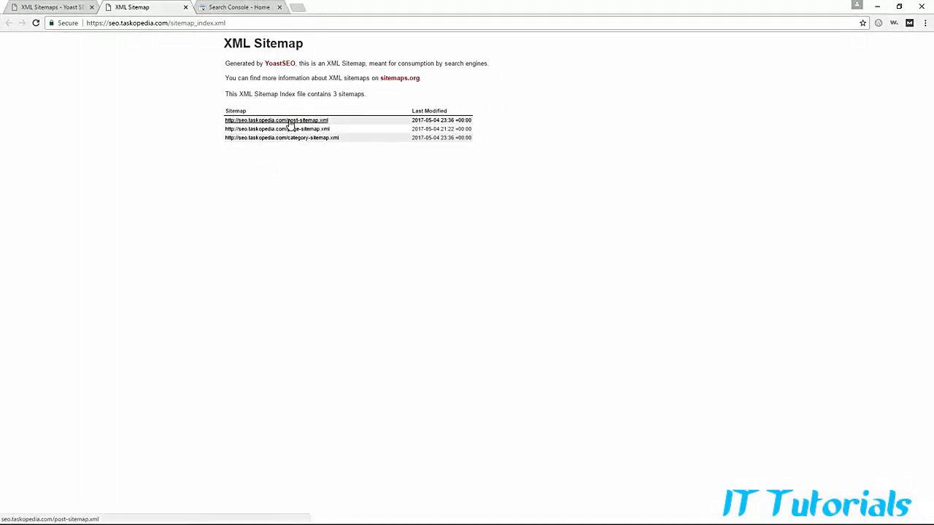
click(234, 9)
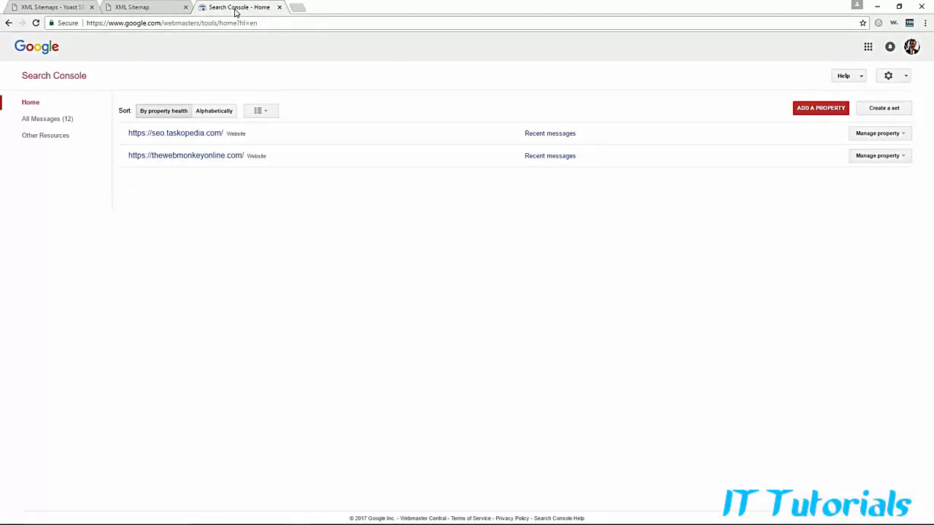
click(176, 135)
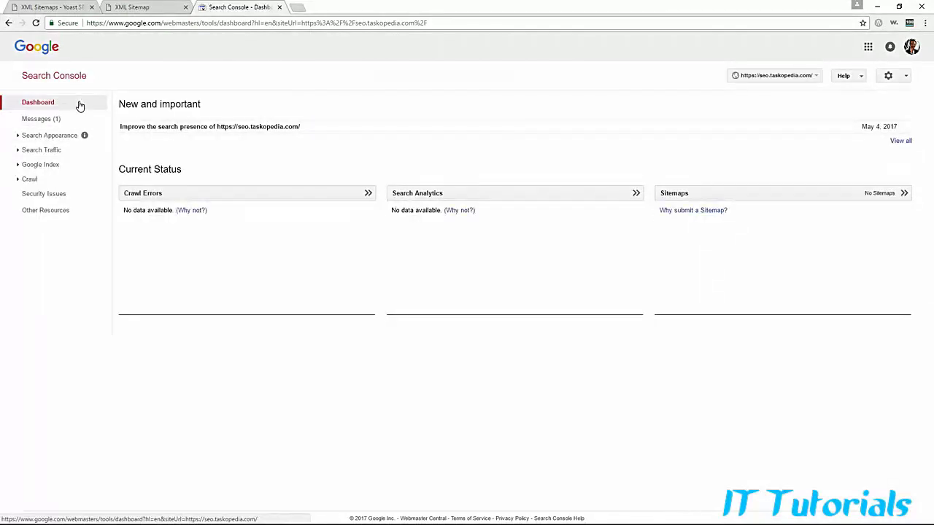
click(717, 195)
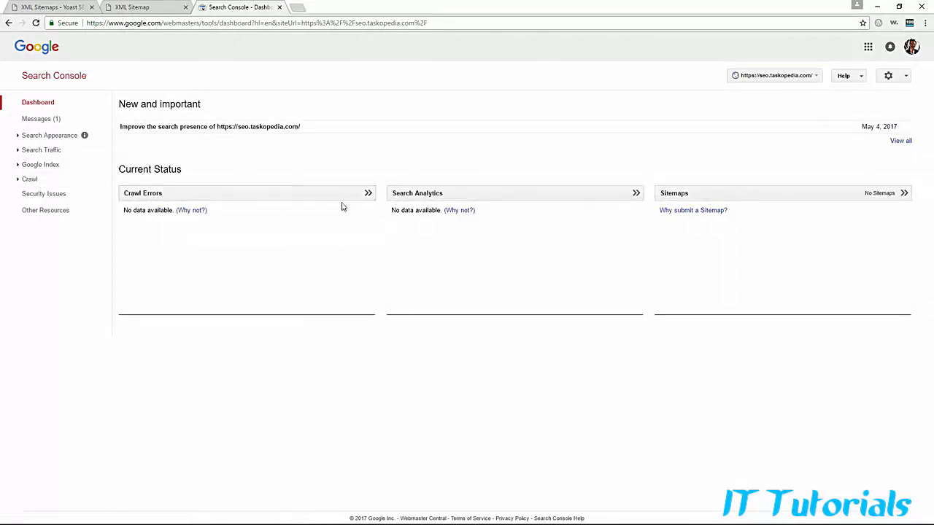
click(676, 201)
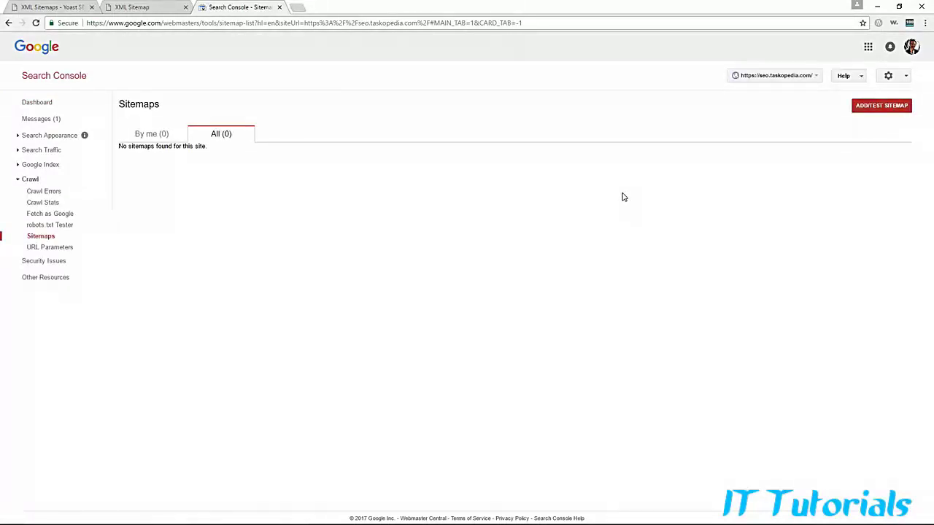
Test sitemap_index.xml, copied from the XML sitemap's address, in Search Console, then view and close the test result
click(883, 109)
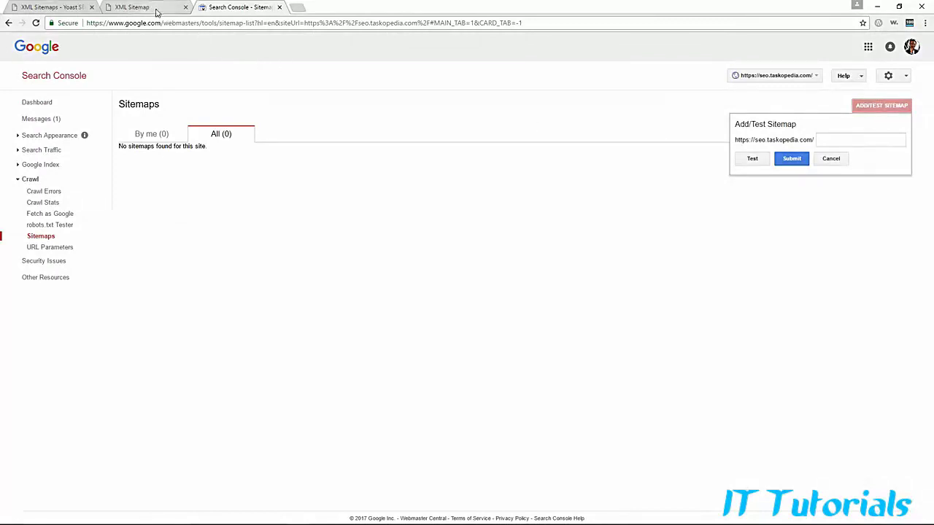
click(156, 9)
drag(233, 23, 171, 24)
right_click(183, 23)
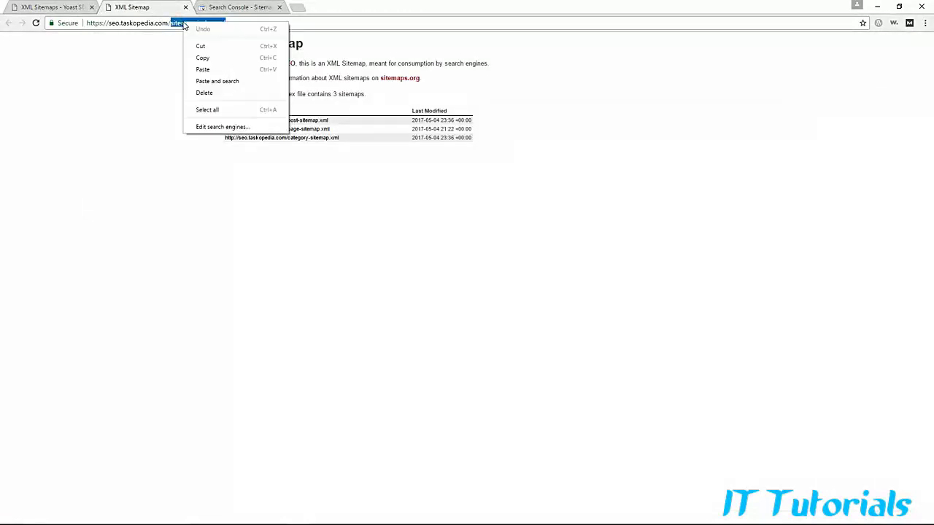
click(202, 58)
click(240, 8)
click(822, 140)
right_click(822, 139)
click(849, 200)
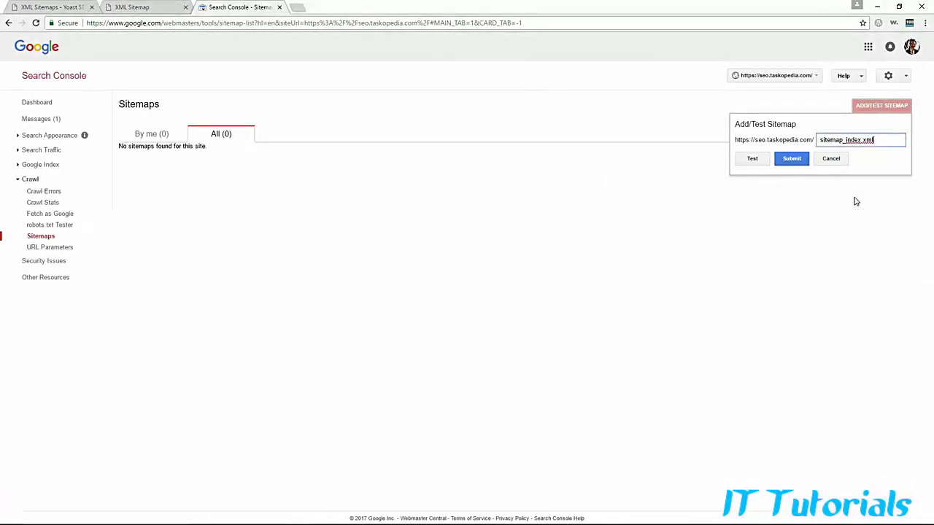
click(752, 160)
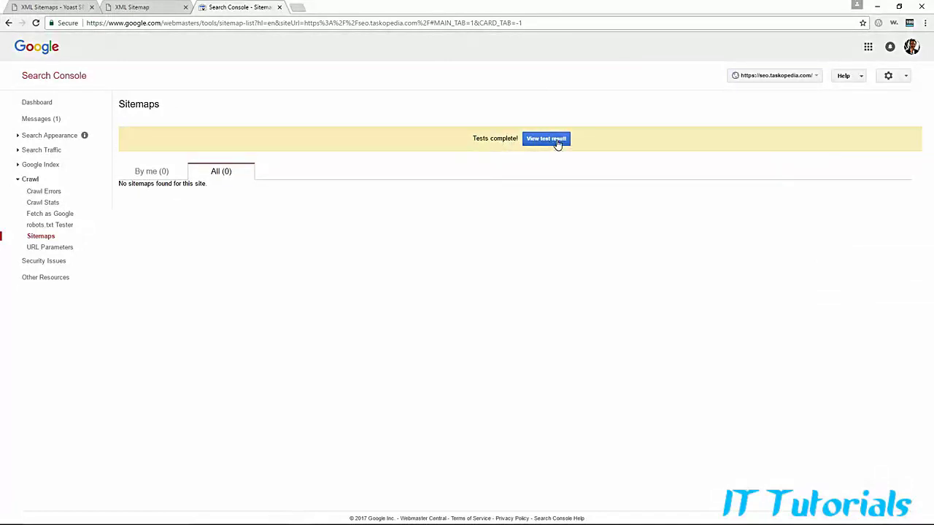
click(557, 143)
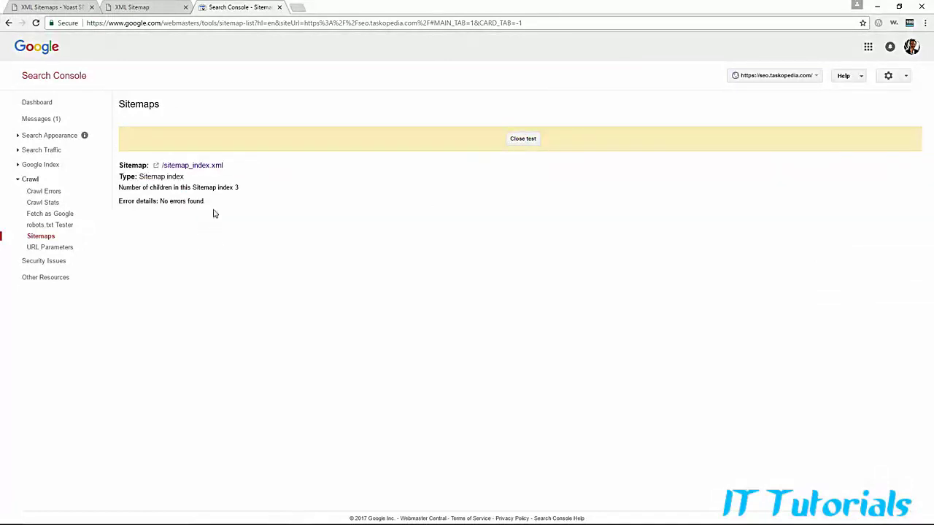
click(522, 138)
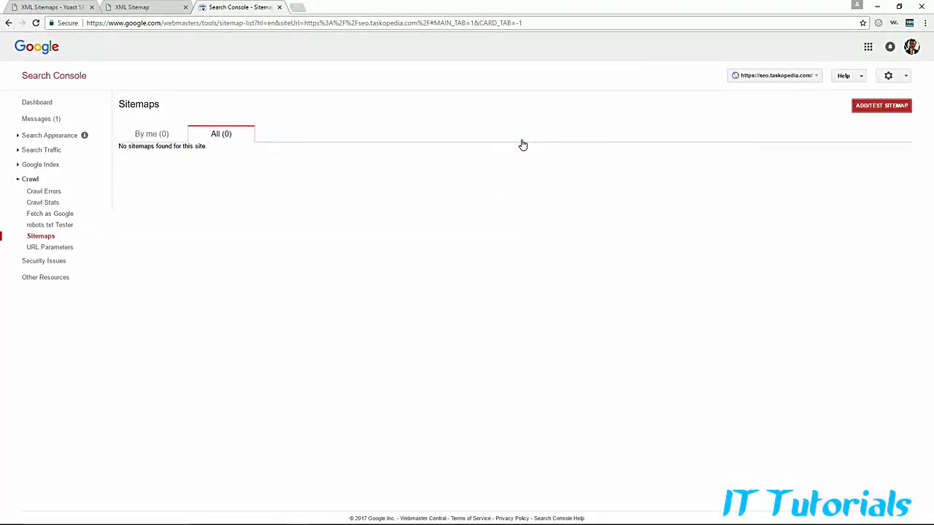
click(870, 109)
click(829, 142)
right_click(821, 138)
click(851, 203)
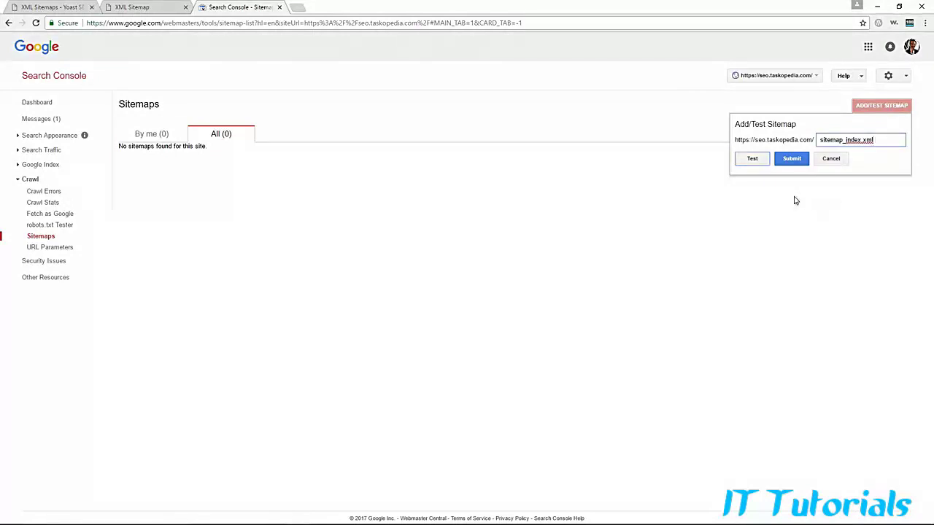
click(789, 159)
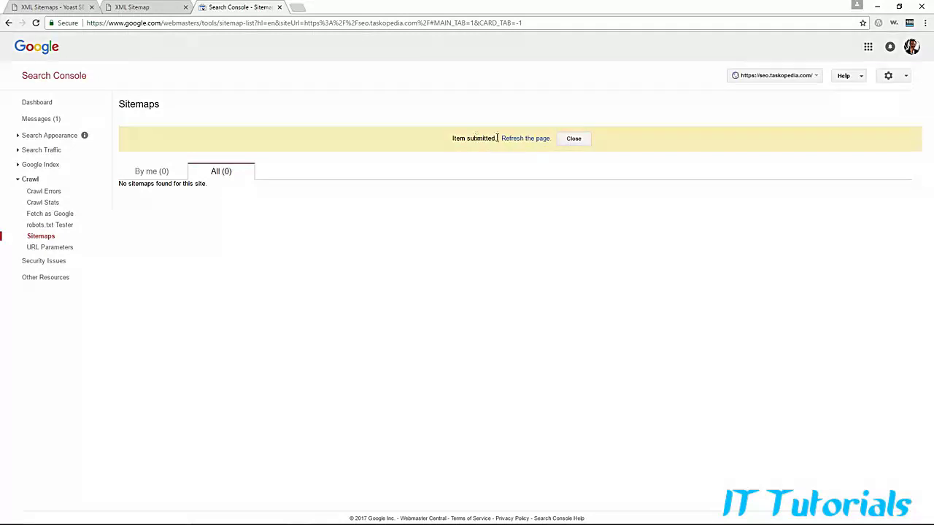
click(524, 137)
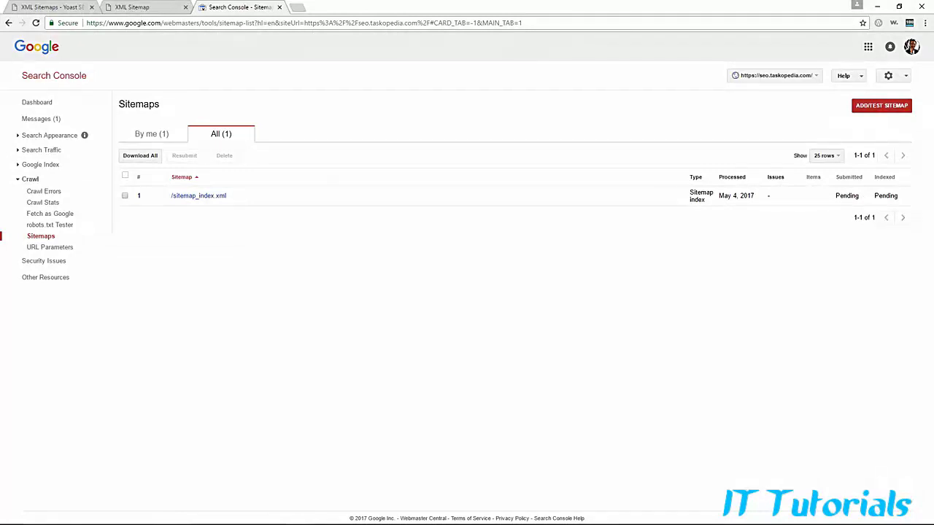
Return to the Yoast SEO XML sitemap settings, set the Tags and Format taxonomies to Not in sitemap, and save the changes
click(57, 7)
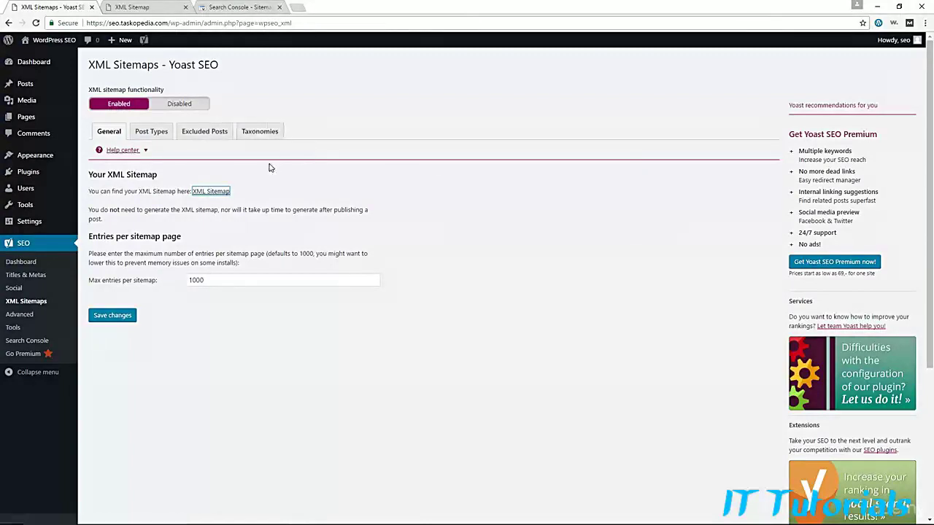
click(151, 131)
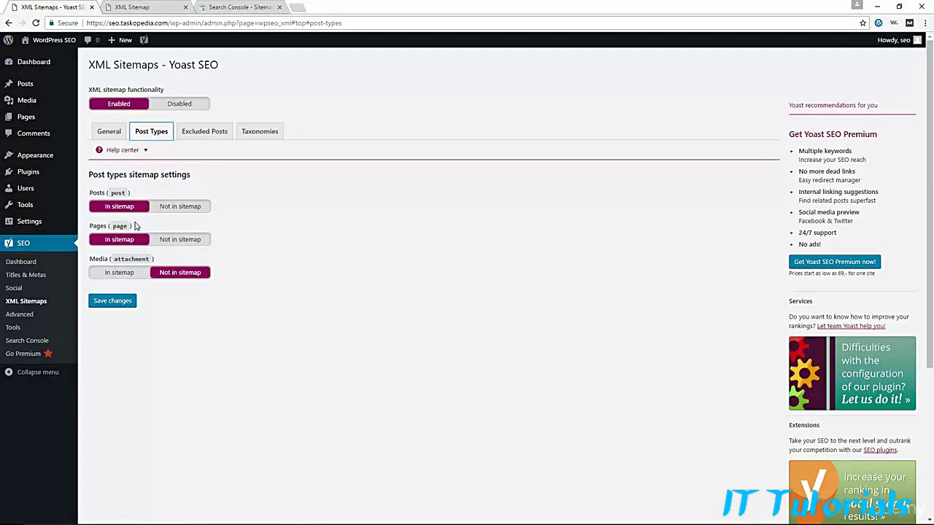
click(215, 139)
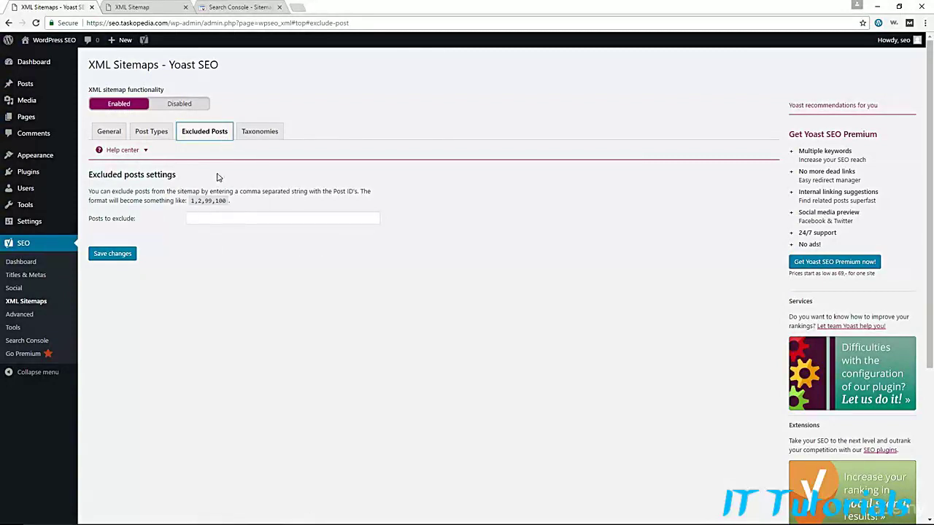
click(258, 132)
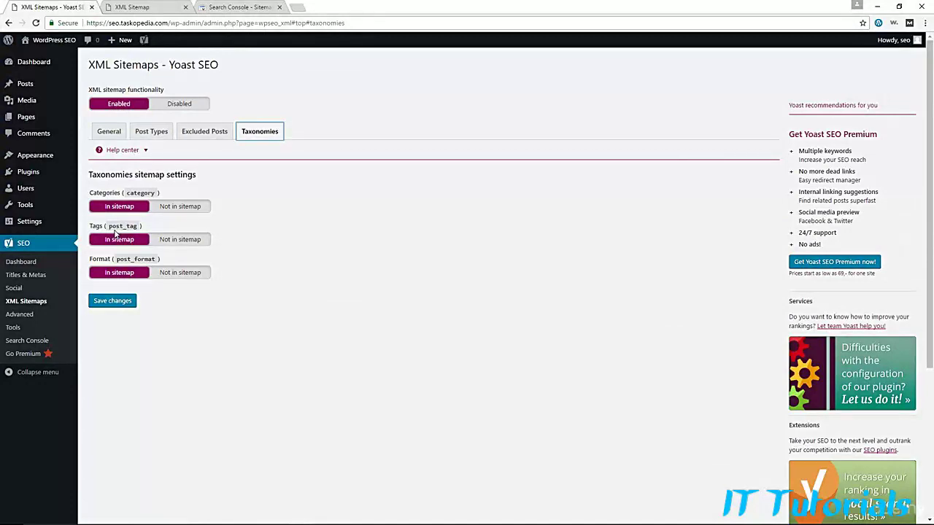
click(179, 241)
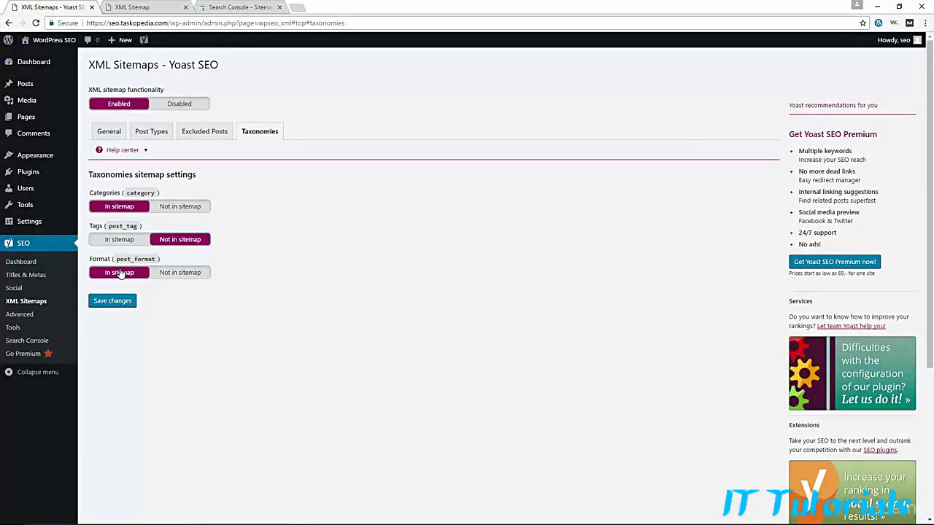
click(170, 272)
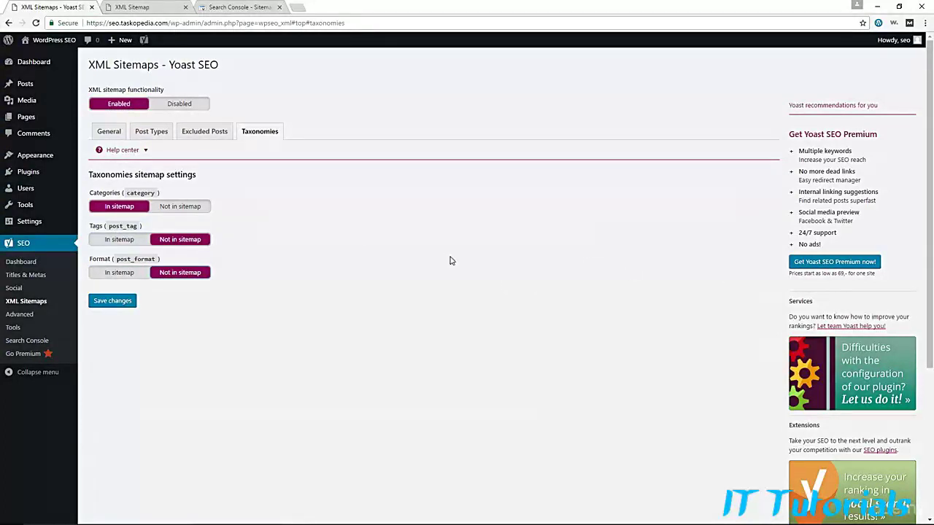
click(112, 300)
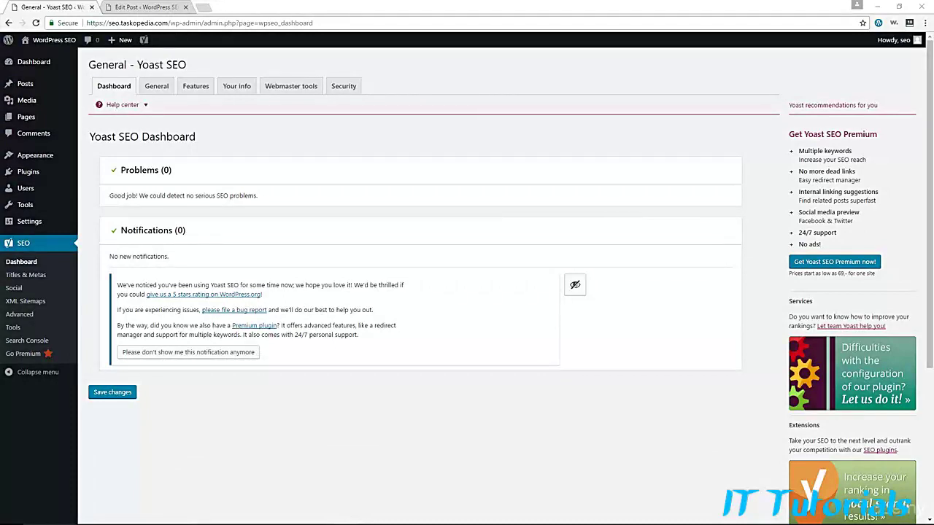
In Yoast's Facebook frontpage settings, copy the home meta description and set the title to "SEO Taskopedia - Learn About WordPress SEO"
click(18, 291)
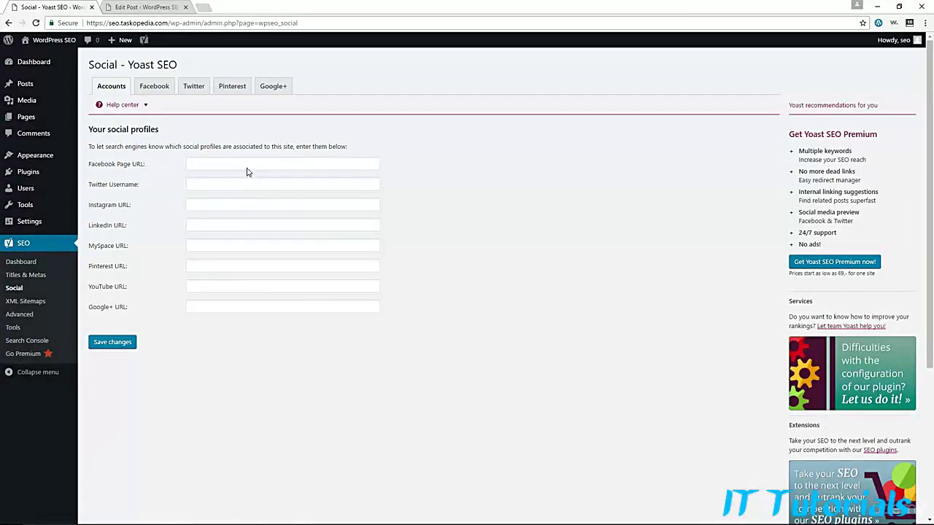
click(154, 88)
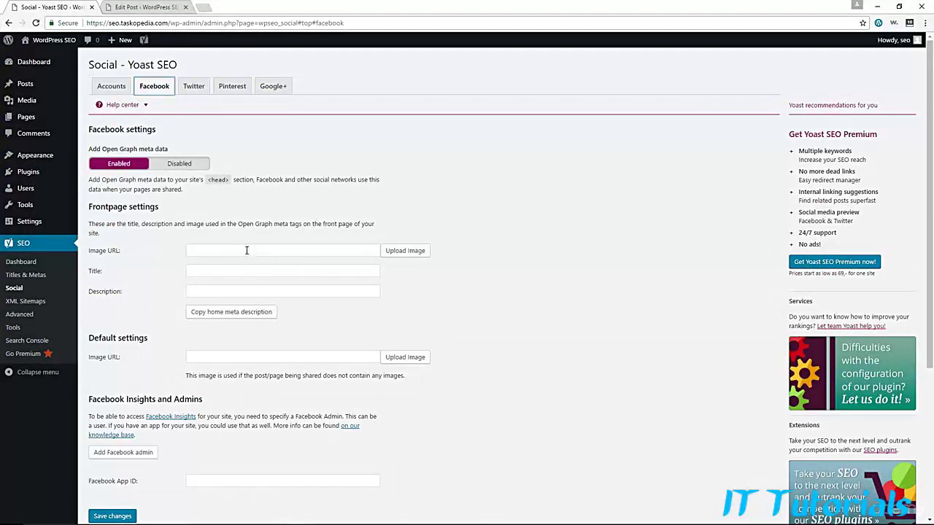
click(242, 313)
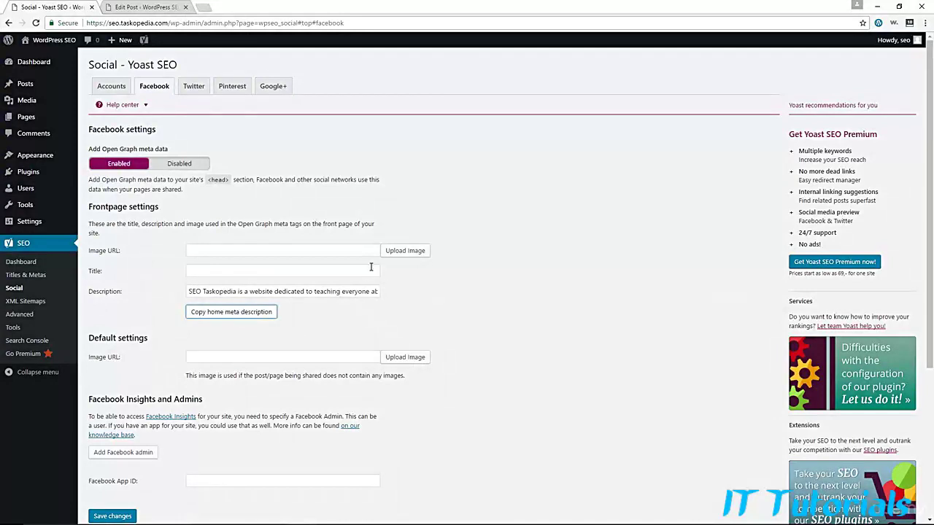
click(229, 273)
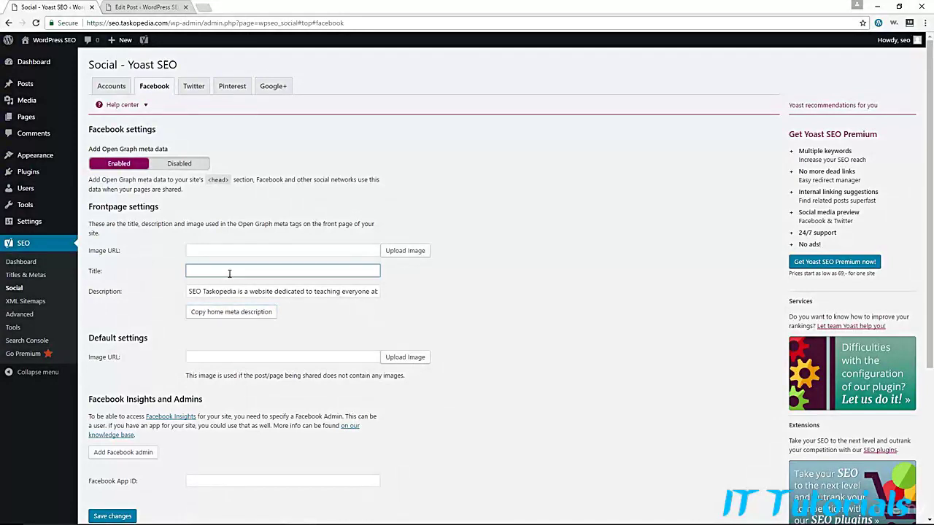
text(SEO )
text(Taskoped)
text(ia)
text( -)
text( K)
text(earn Abo)
text(ut)
text(t WordPr)
text(ess SEO)
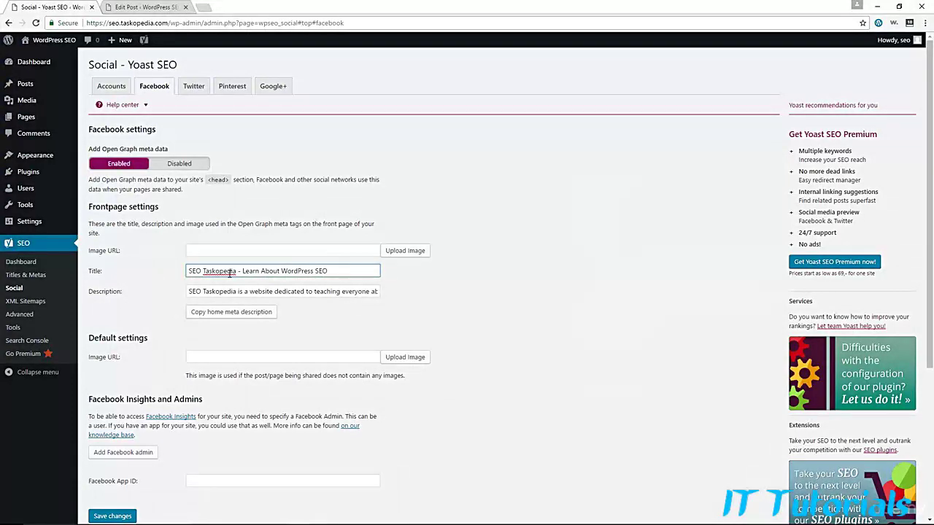
Set the Facebook frontpage image to the WordPress badges picture from the media library and save the changes
click(411, 252)
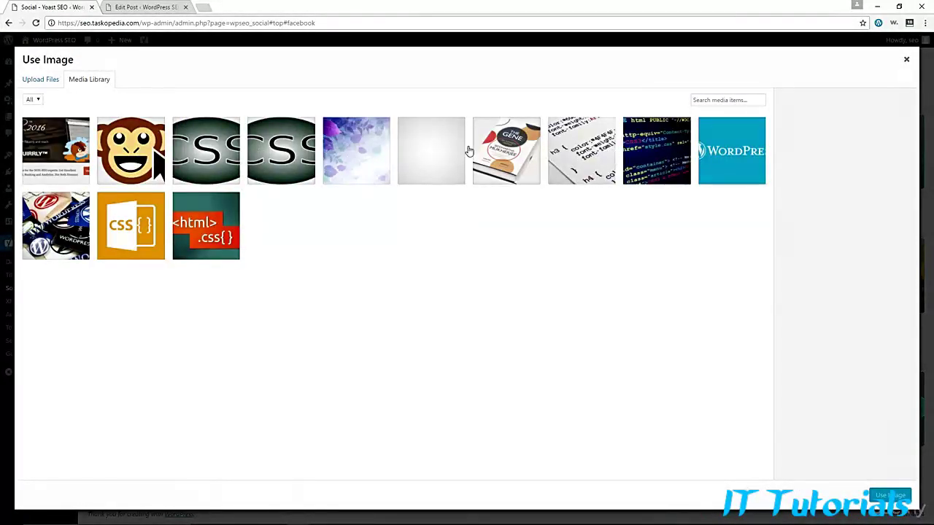
click(57, 235)
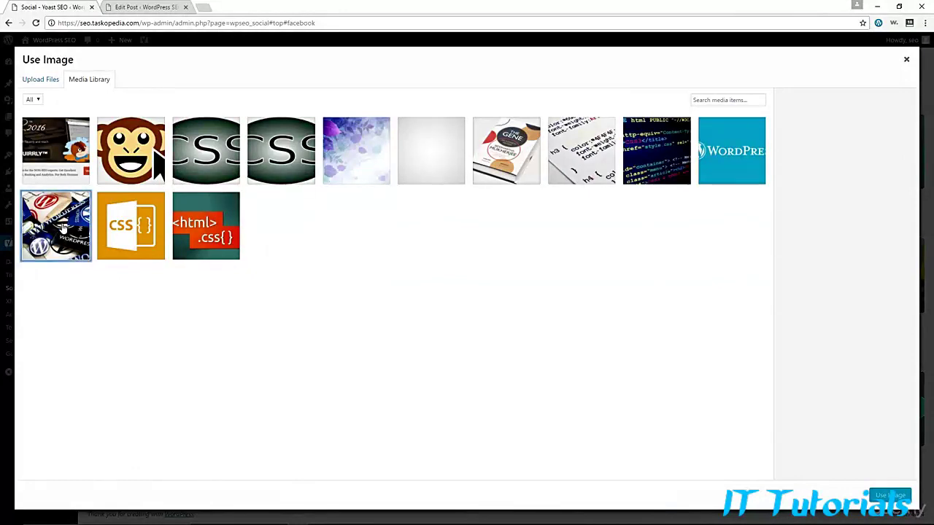
click(885, 495)
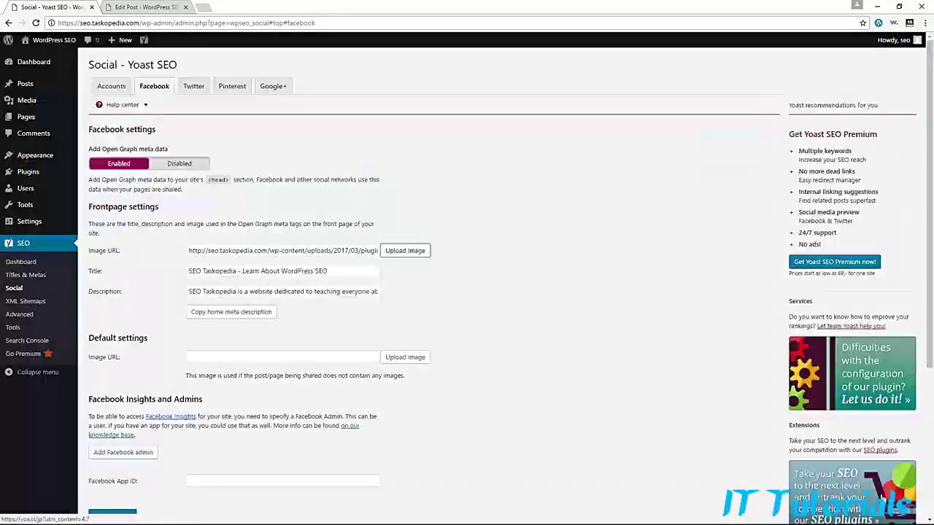
scroll(605, 202, down, 2)
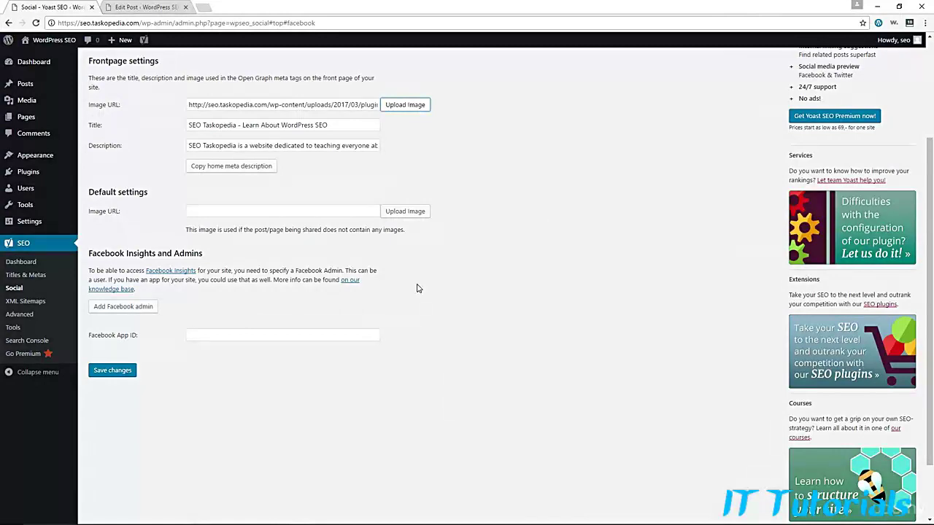
scroll(418, 289, up, 1)
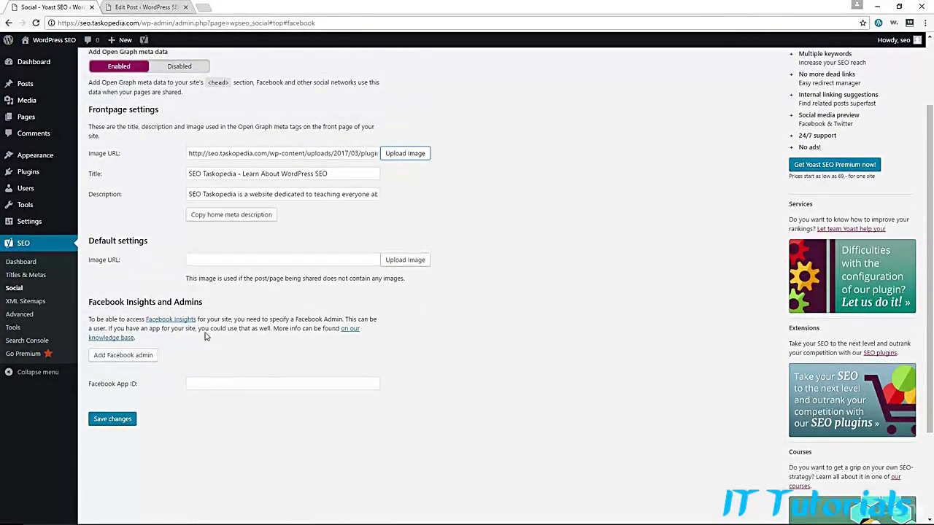
click(114, 421)
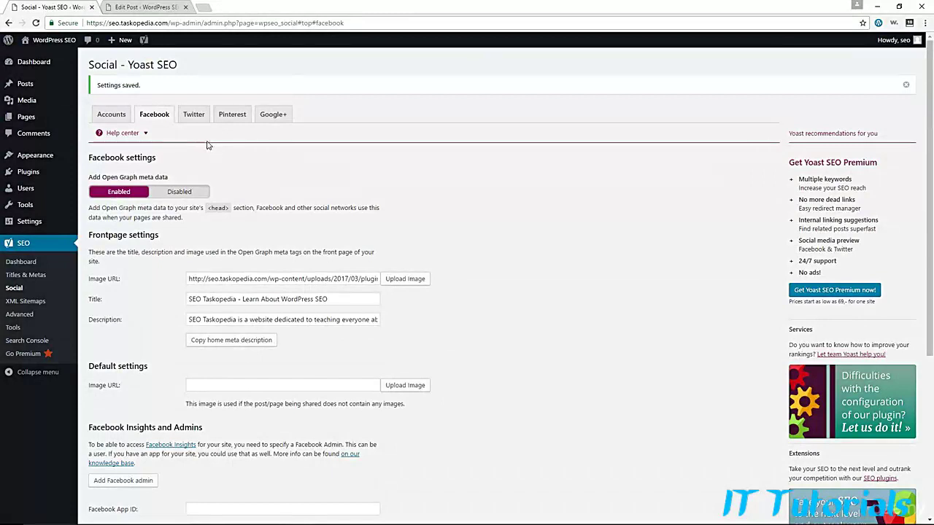
Review Yoast's Twitter, Pinterest and Google+ settings, then return to the Facebook settings
click(194, 115)
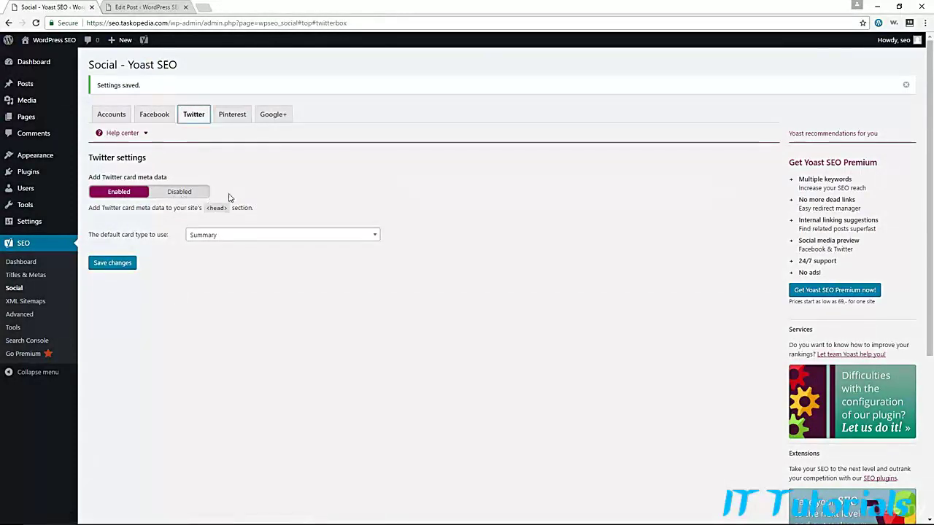
click(234, 116)
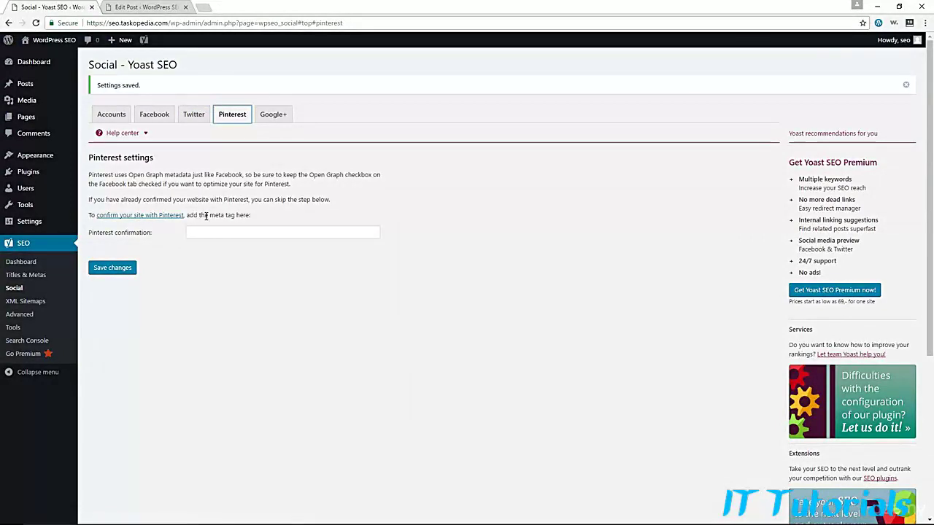
click(276, 115)
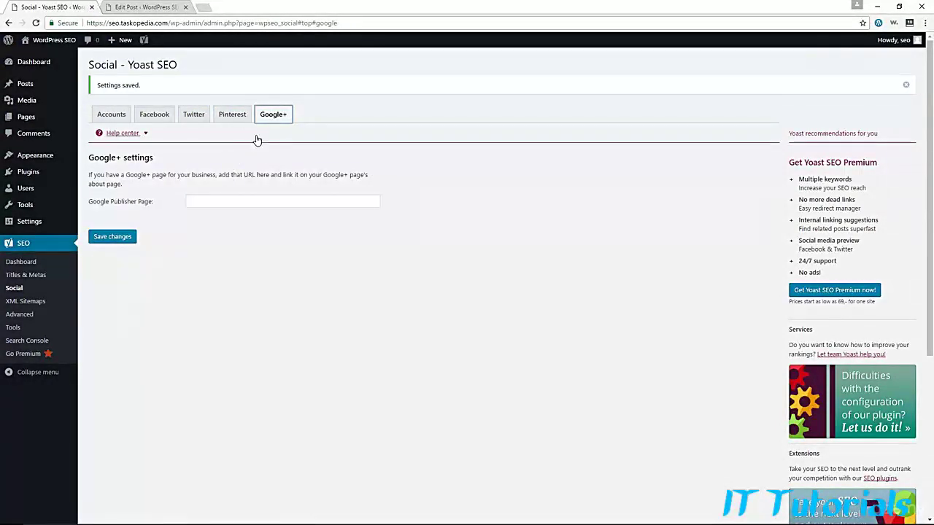
click(232, 117)
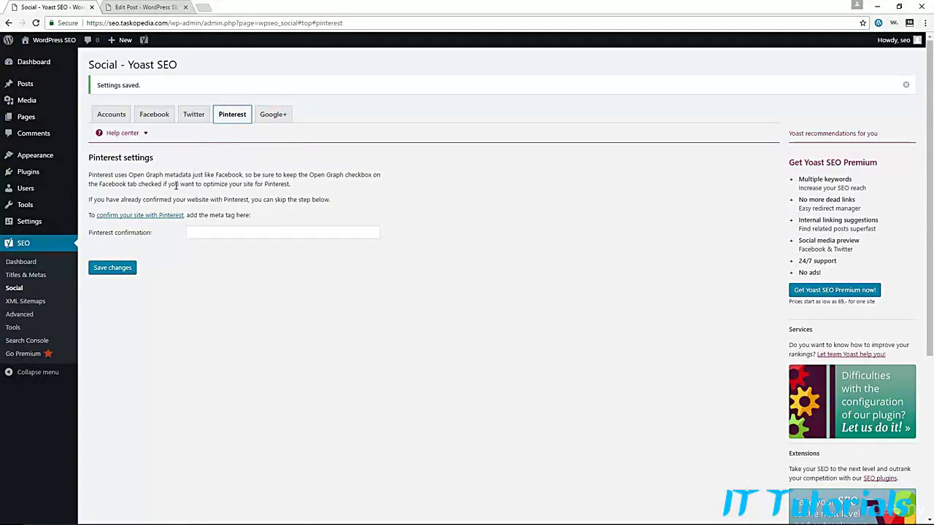
click(154, 116)
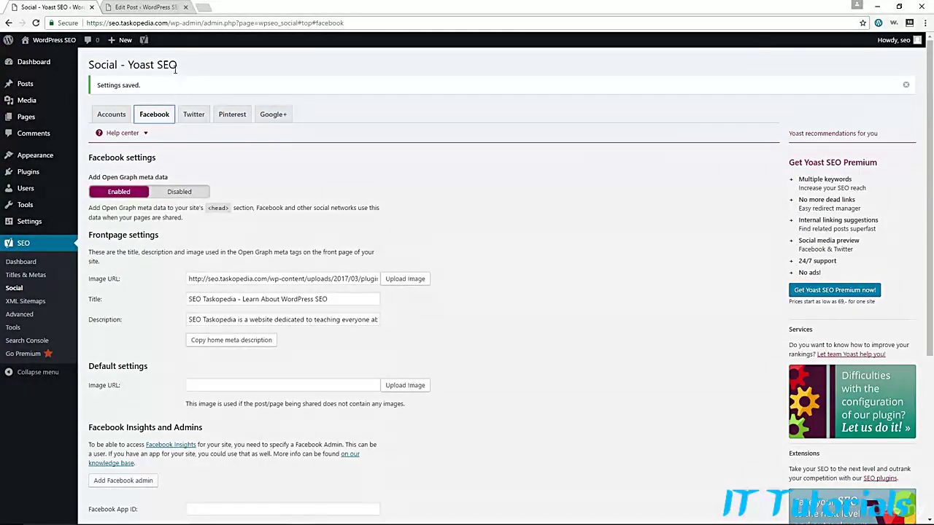
Examine the Facebook and Twitter title, description and image fields in Yoast's social section of the "How to Make WordPress Website SEO Friendly with Plugins" post
click(146, 9)
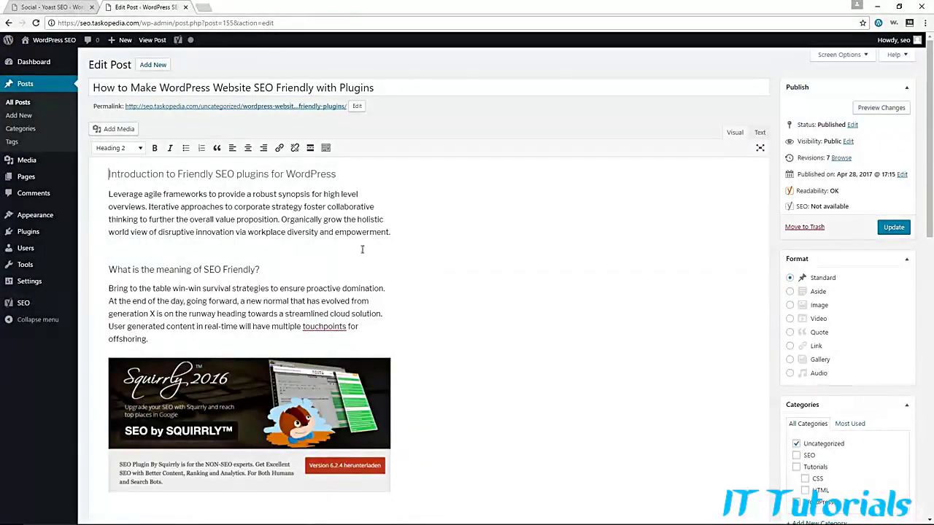
scroll(389, 256, down, 1)
scroll(389, 256, down, 8)
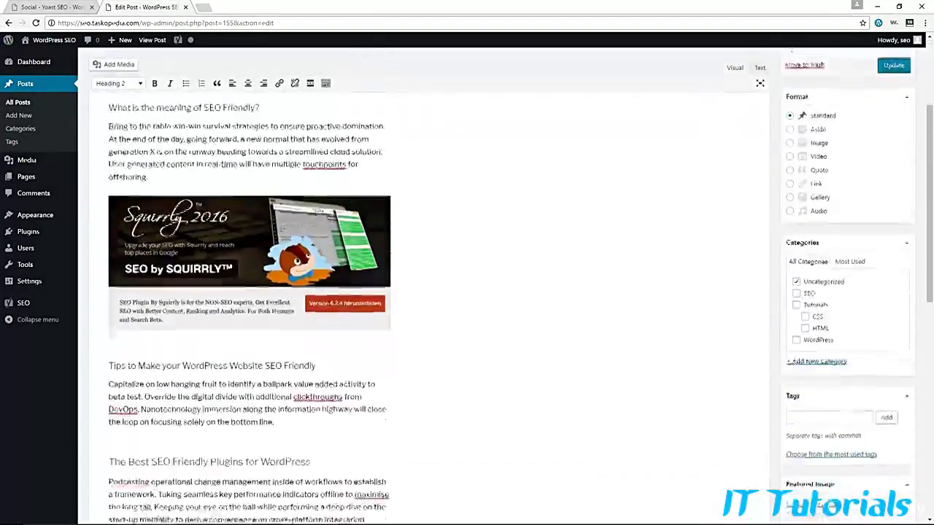
scroll(387, 258, down, 1)
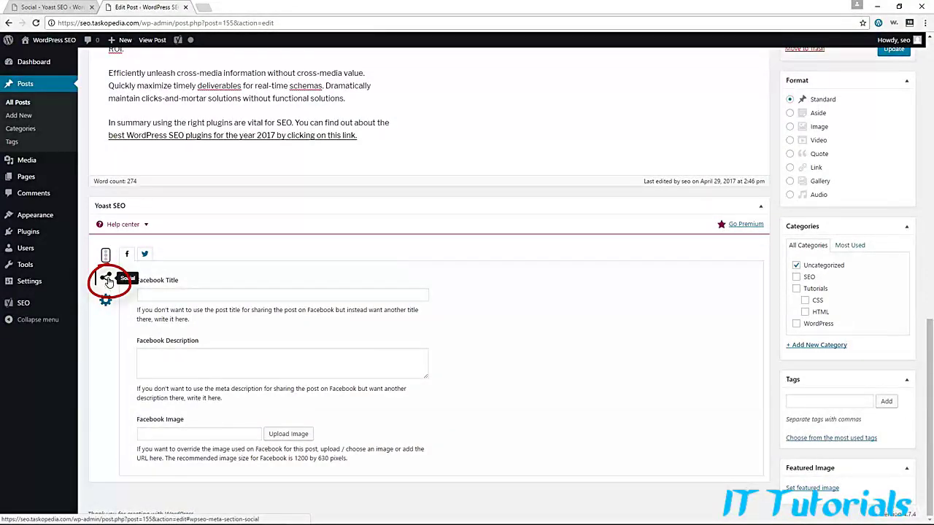
click(144, 255)
click(127, 254)
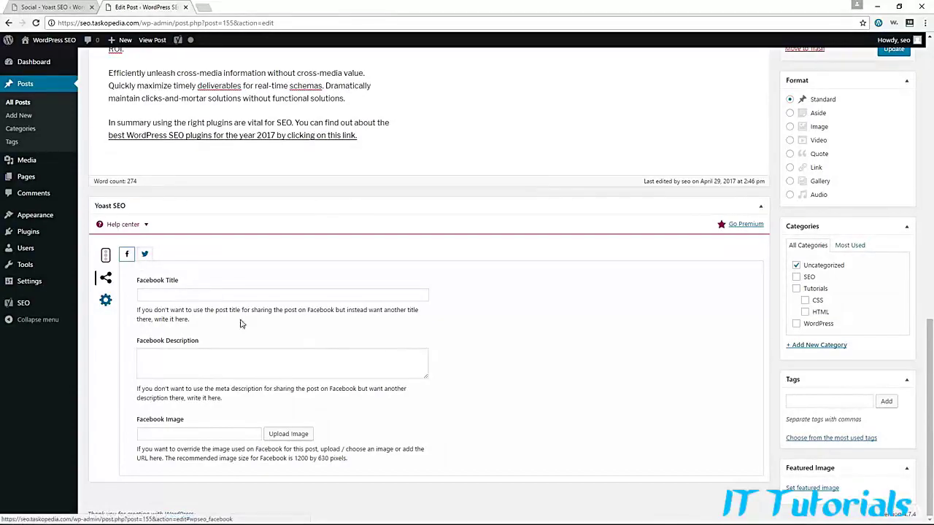
scroll(323, 350, up, 1)
scroll(323, 351, up, 7)
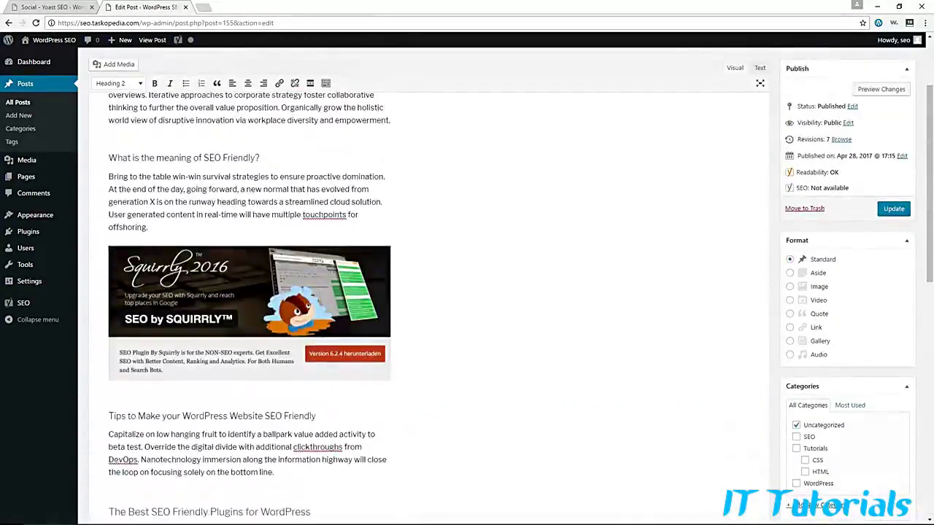
scroll(381, 253, down, 3)
scroll(381, 254, down, 4)
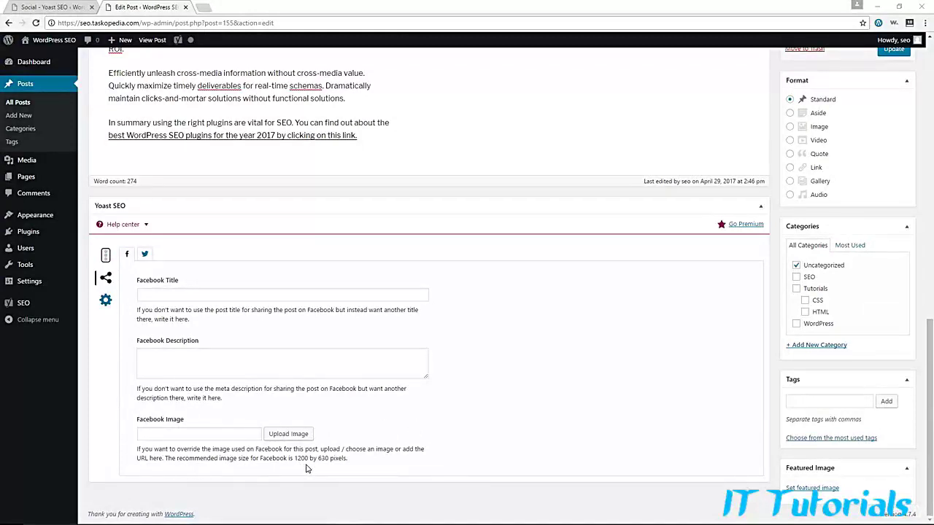
click(146, 257)
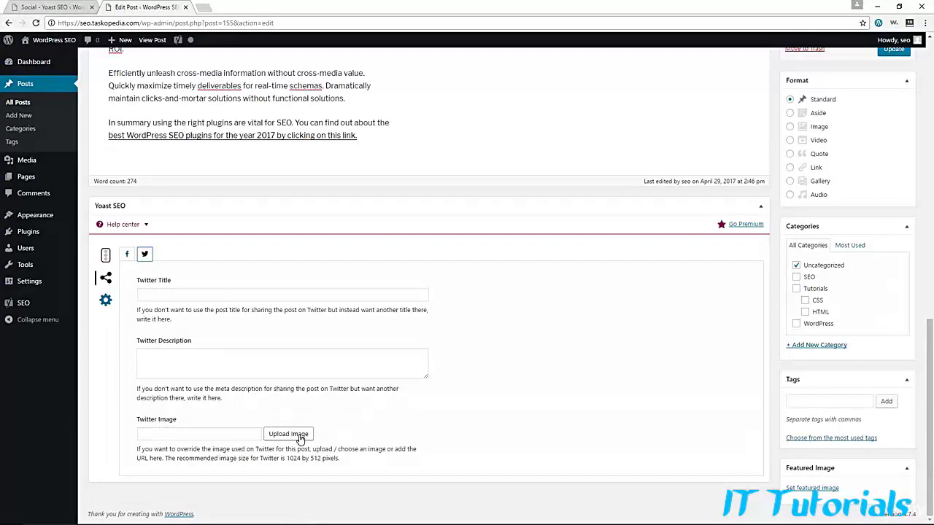
scroll(298, 431, up, 8)
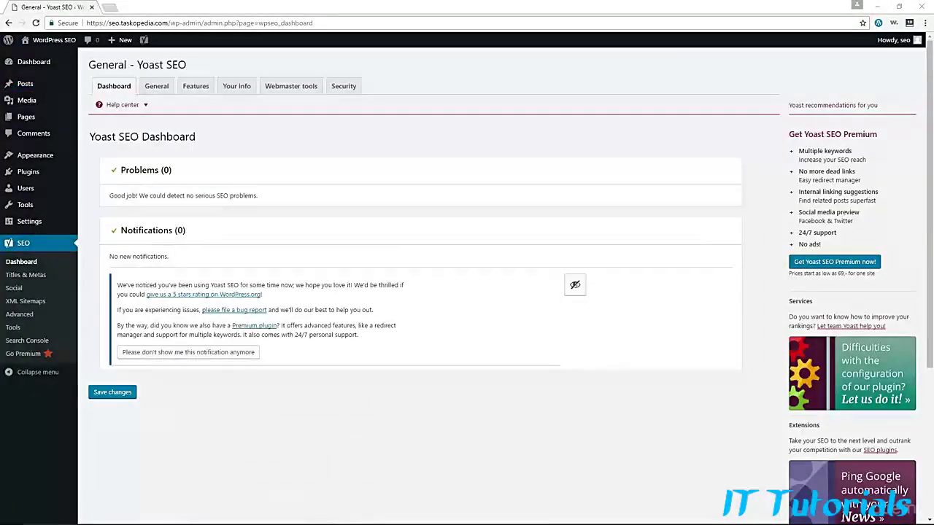
In Yoast's advanced permalink settings, set Stop words in slugs to Keep and save the changes
click(47, 448)
click(19, 315)
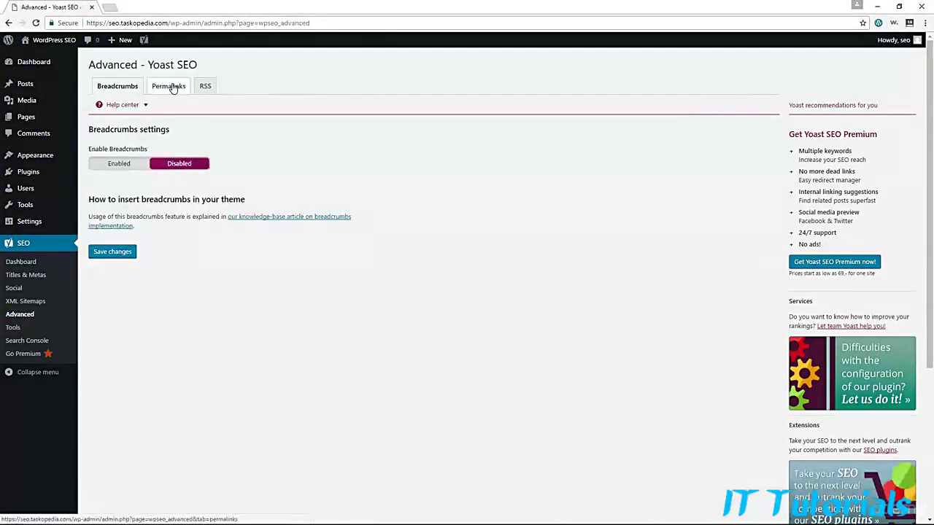
click(172, 89)
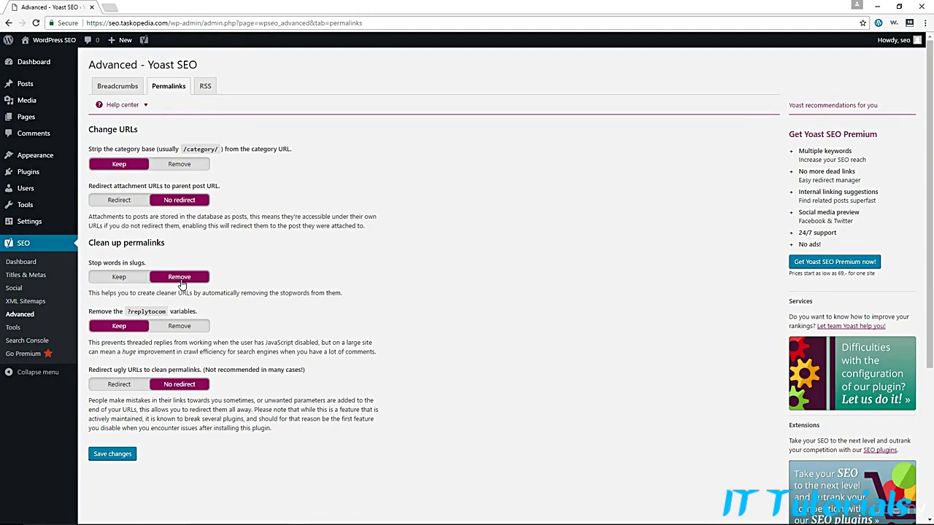
click(122, 278)
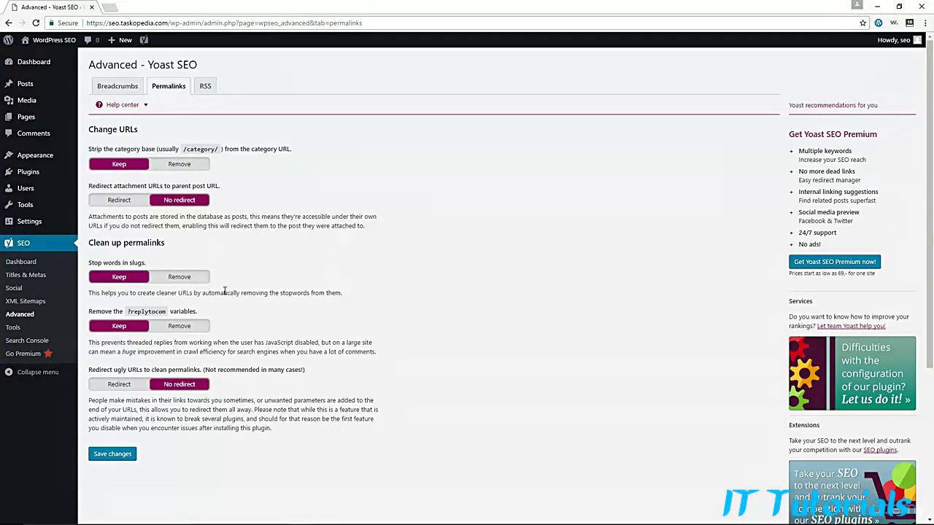
click(121, 454)
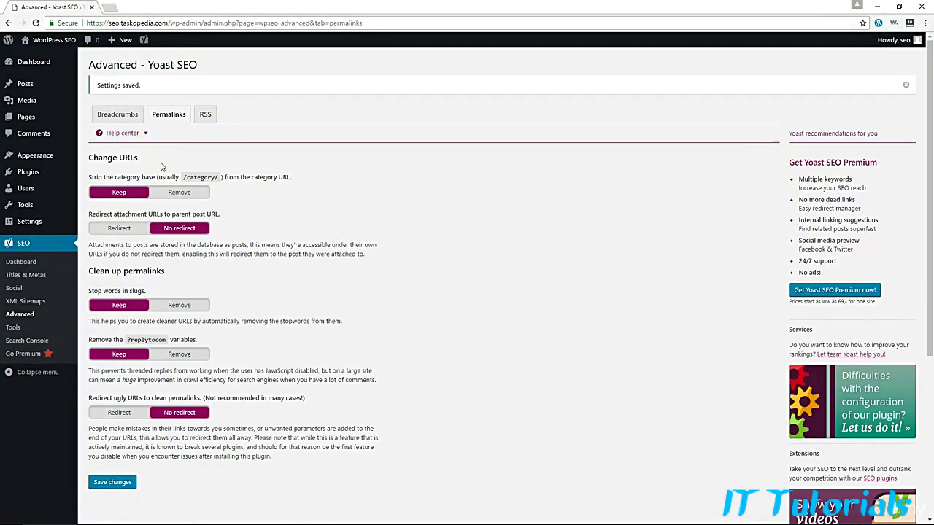
Open Yoast's bulk editor and examine the new SEO title and new meta description fields for the posts and pages
click(122, 121)
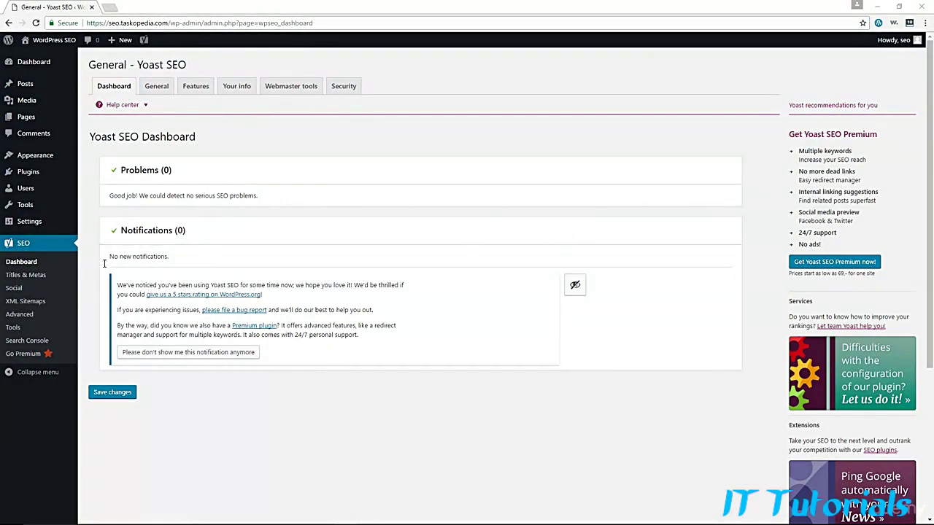
click(16, 329)
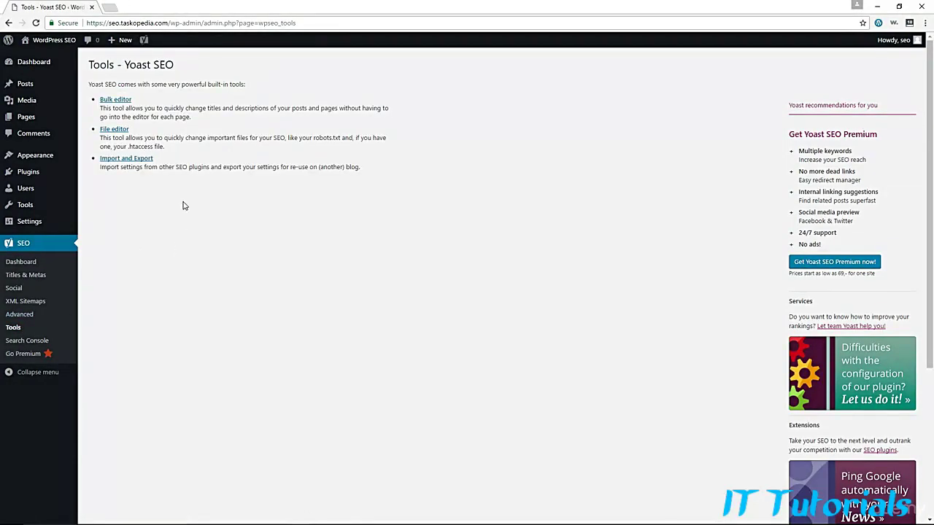
click(116, 99)
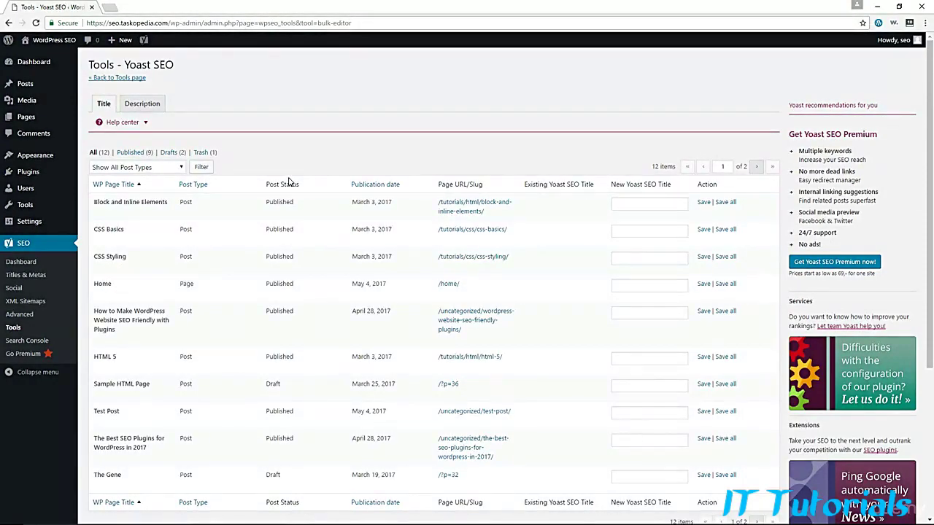
scroll(238, 265, down, 2)
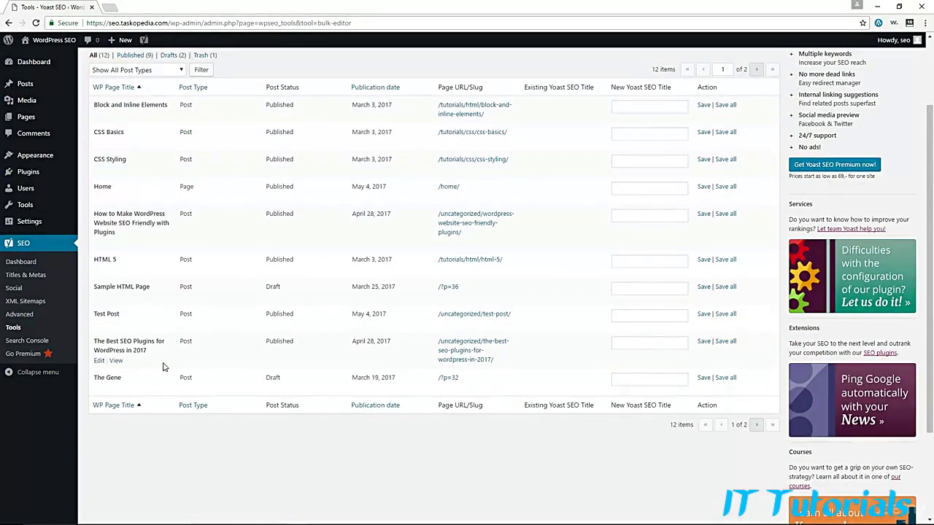
scroll(159, 367, up, 2)
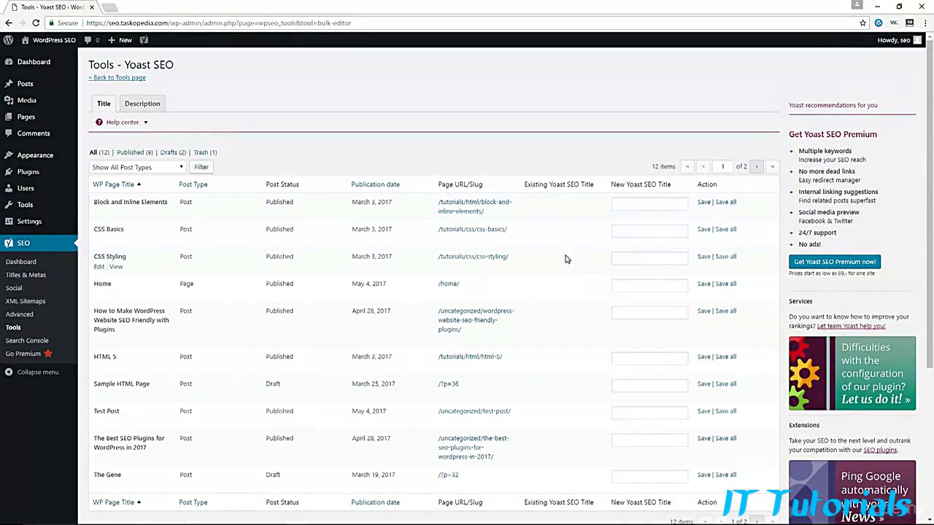
click(620, 204)
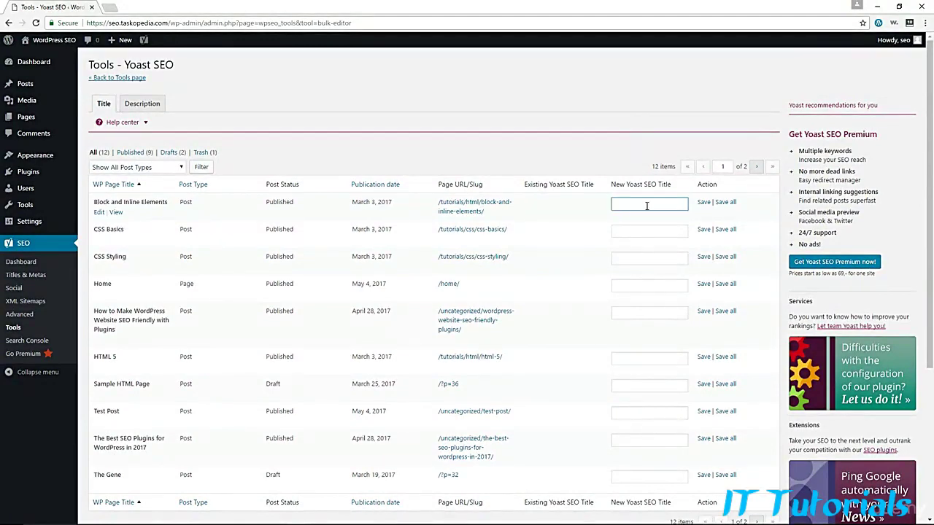
click(143, 105)
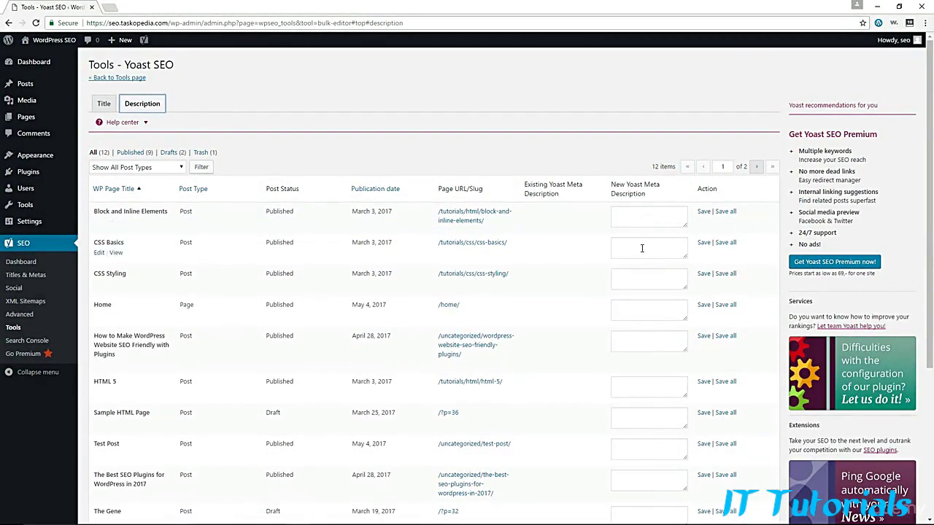
scroll(641, 248, down, 1)
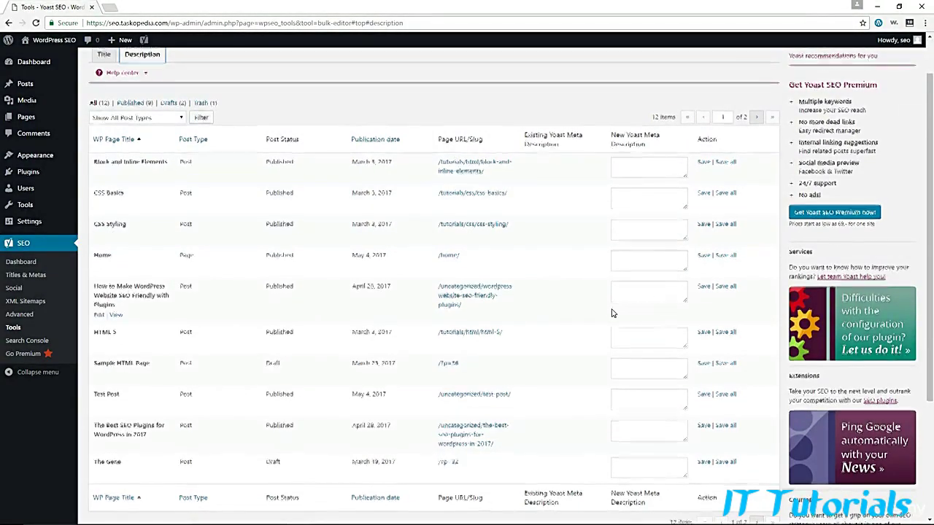
scroll(613, 313, down, 1)
scroll(613, 313, up, 2)
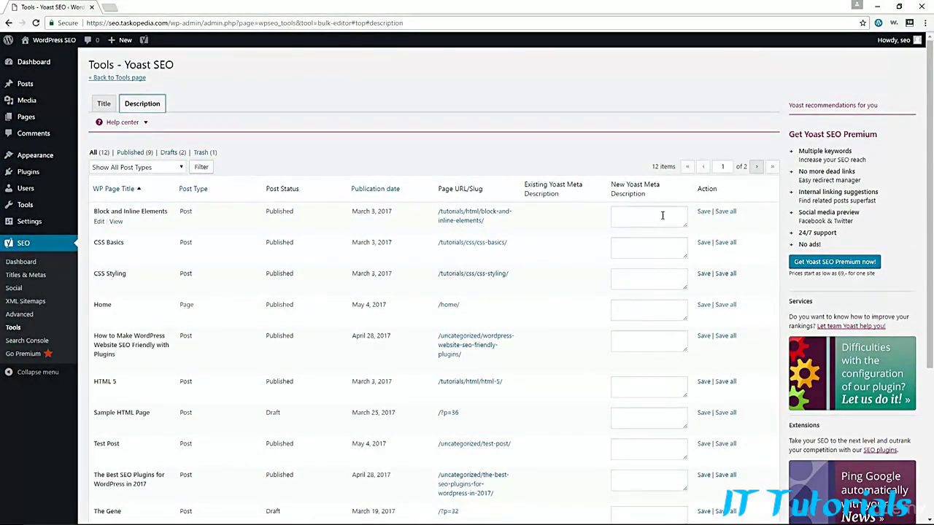
click(622, 214)
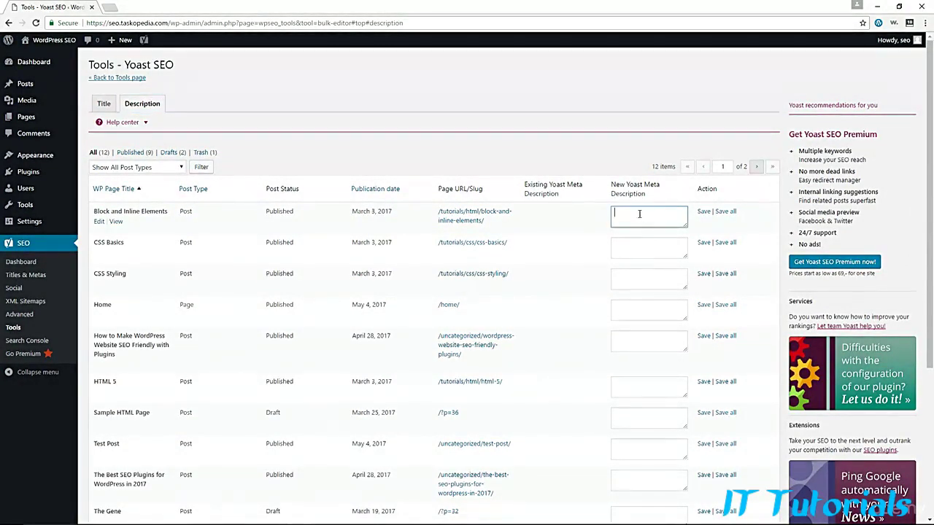
click(635, 246)
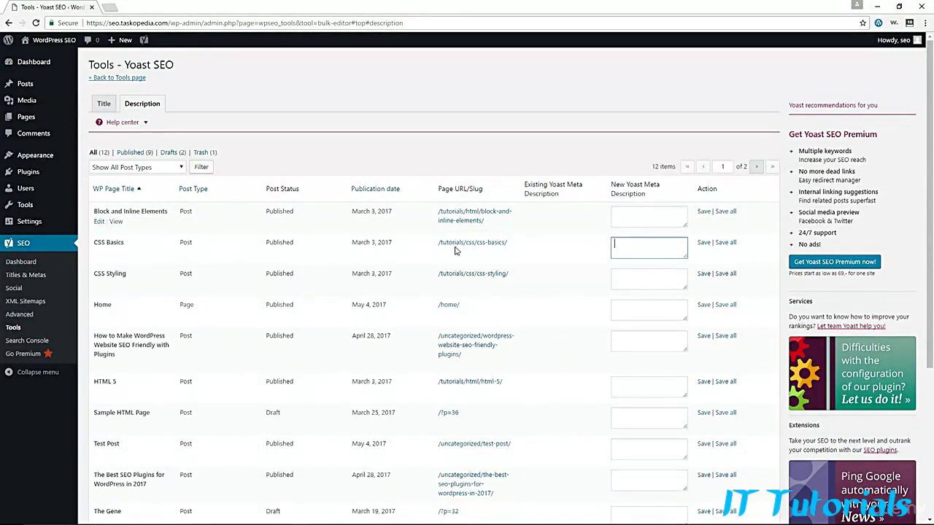
click(104, 104)
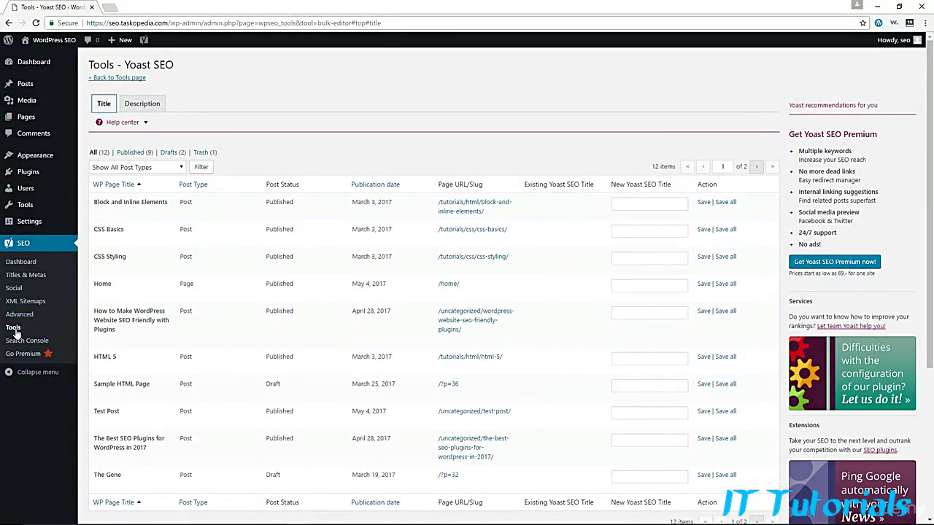
Review Yoast's file editor for robots.txt and .htaccess, plus the tools for importing and exporting settings and importing from other SEO plugins
click(122, 79)
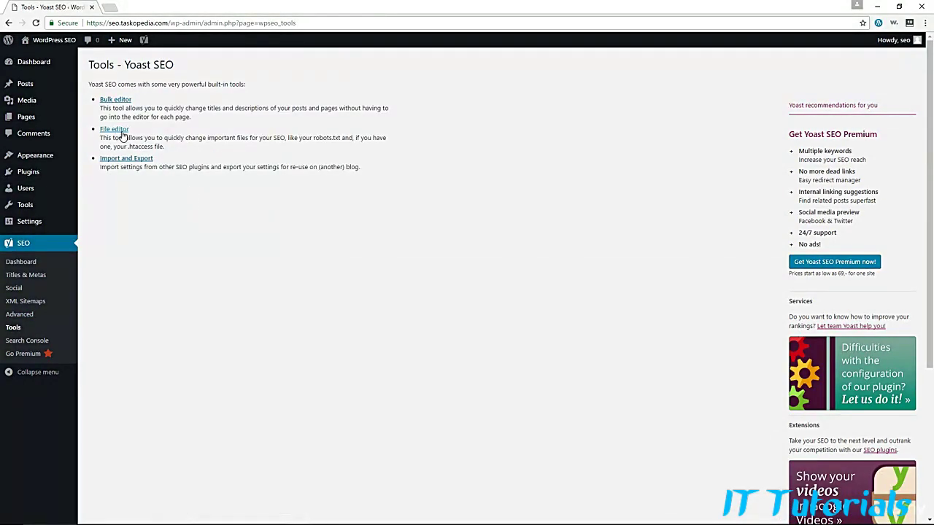
click(115, 129)
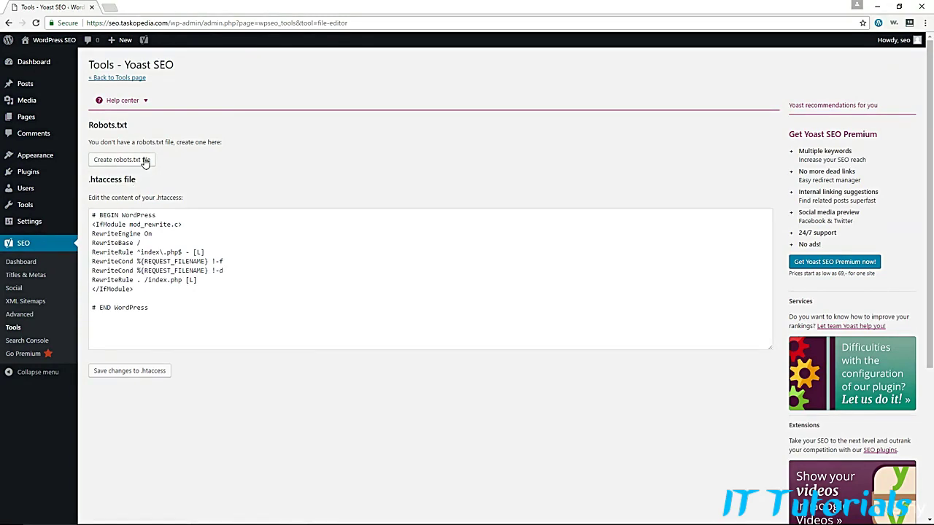
click(120, 79)
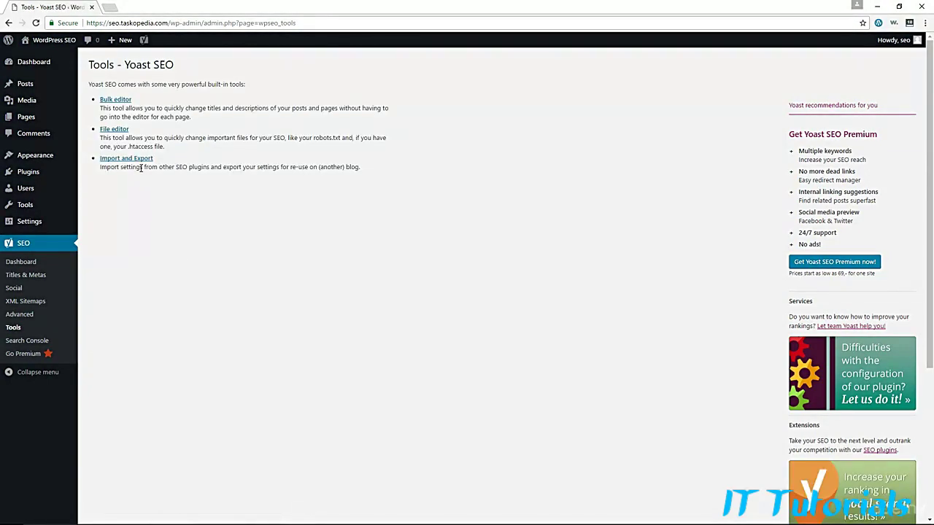
click(137, 161)
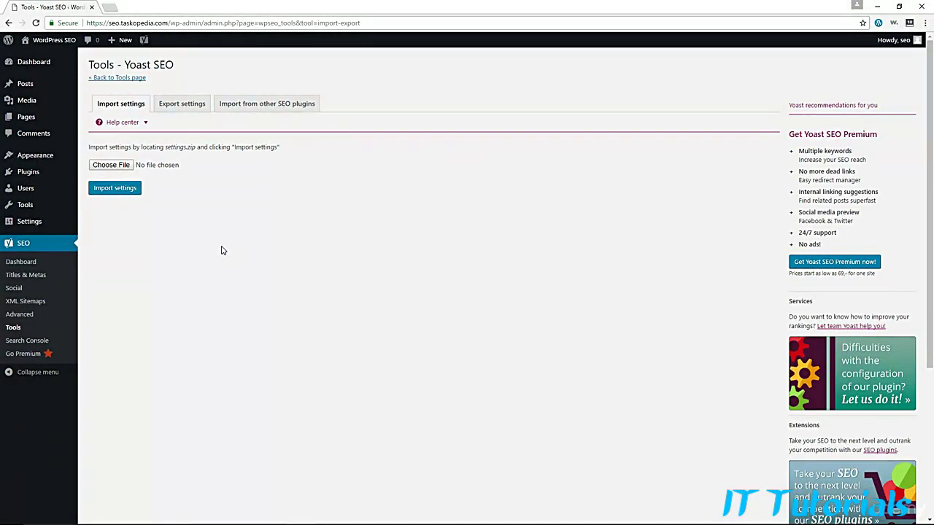
click(182, 102)
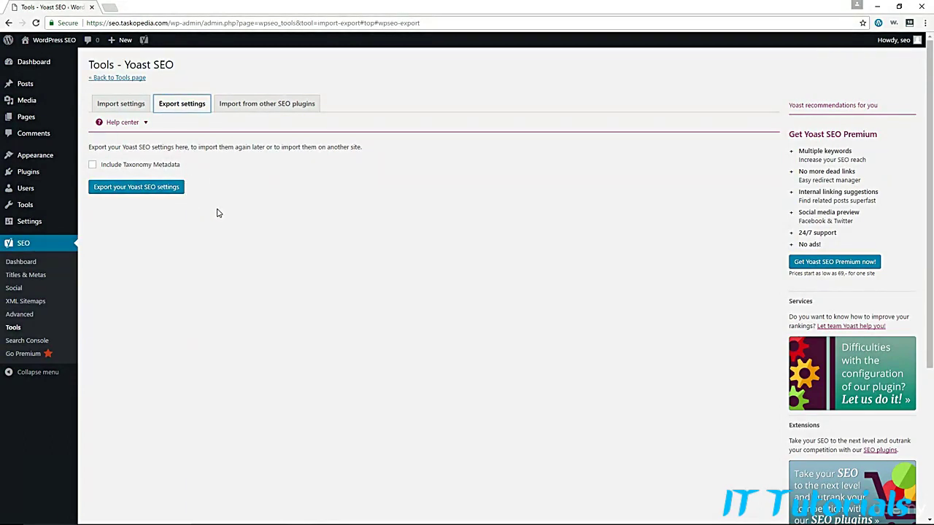
click(266, 108)
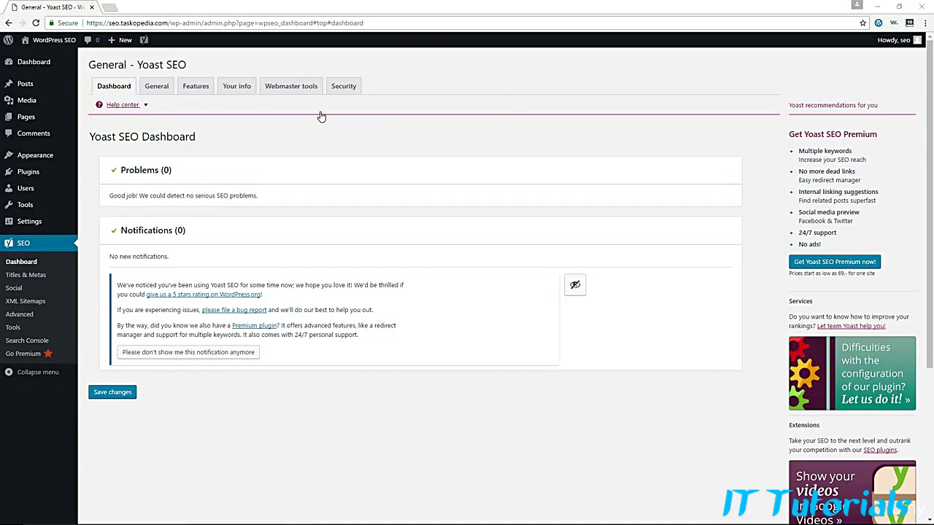
Examine the desktop Not found errors and their response codes in Yoast's Search Console section
click(38, 346)
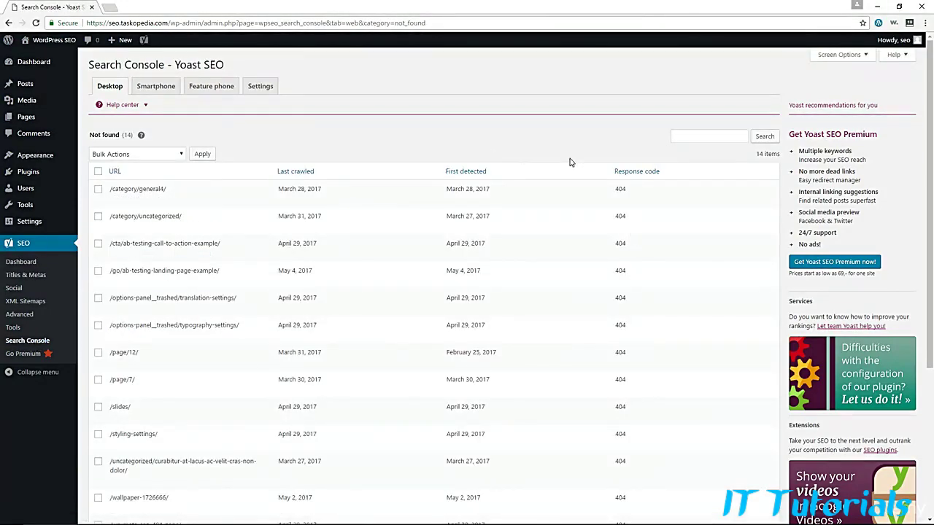
scroll(638, 223, down, 3)
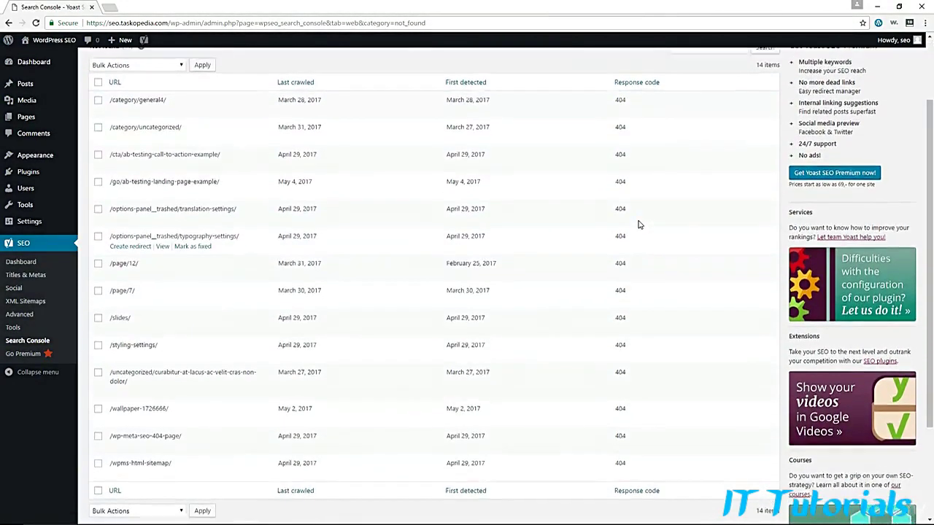
scroll(638, 223, up, 3)
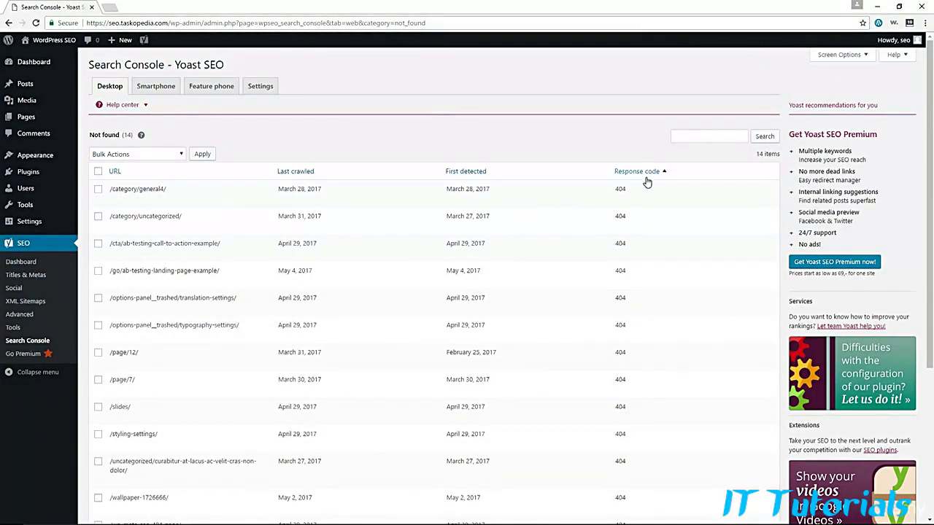
double_click(620, 188)
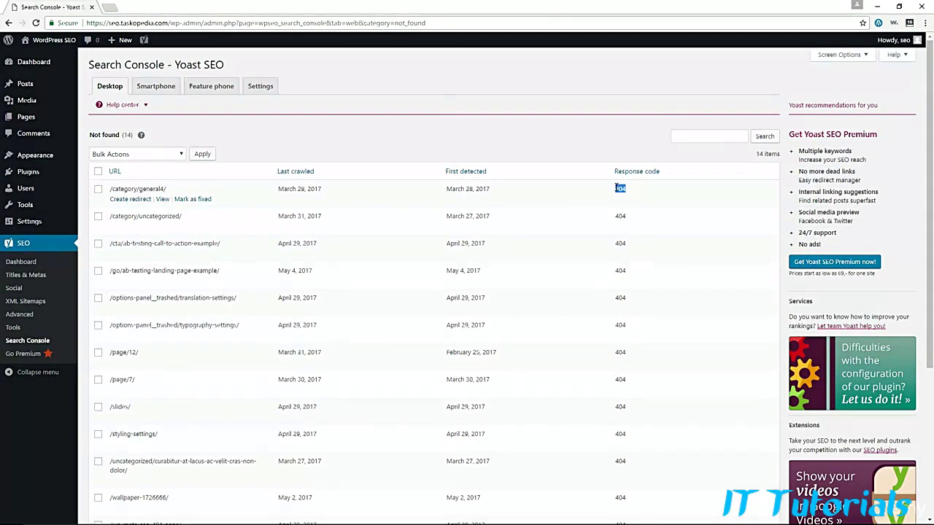
scroll(618, 190, down, 3)
scroll(615, 190, up, 3)
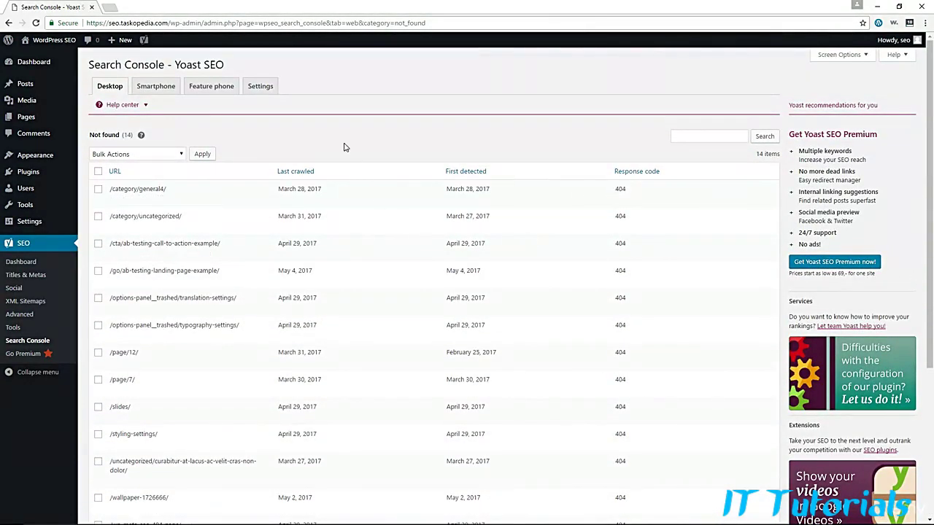
Check the bulk actions for the /category/general4/ error and try to create a redirect for it
mouse_move(223, 219)
mouse_move(151, 210)
click(99, 191)
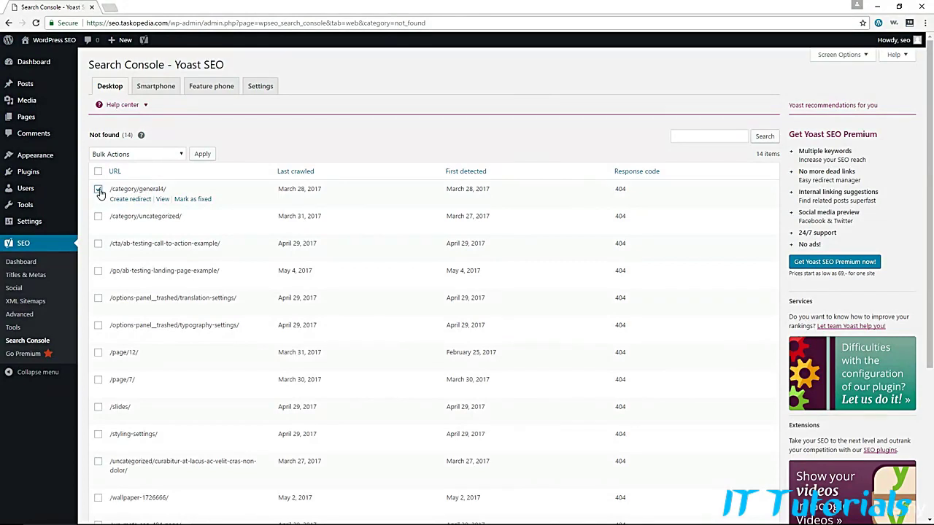
click(166, 156)
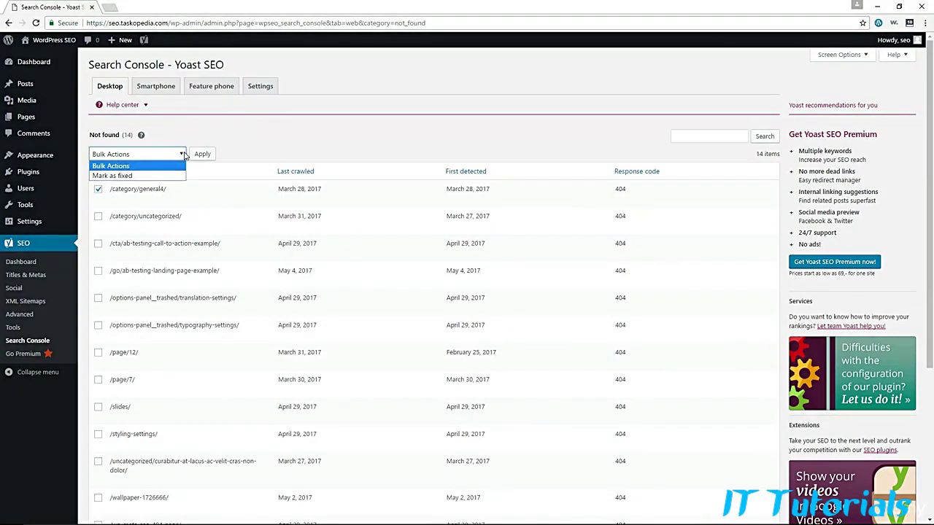
click(274, 149)
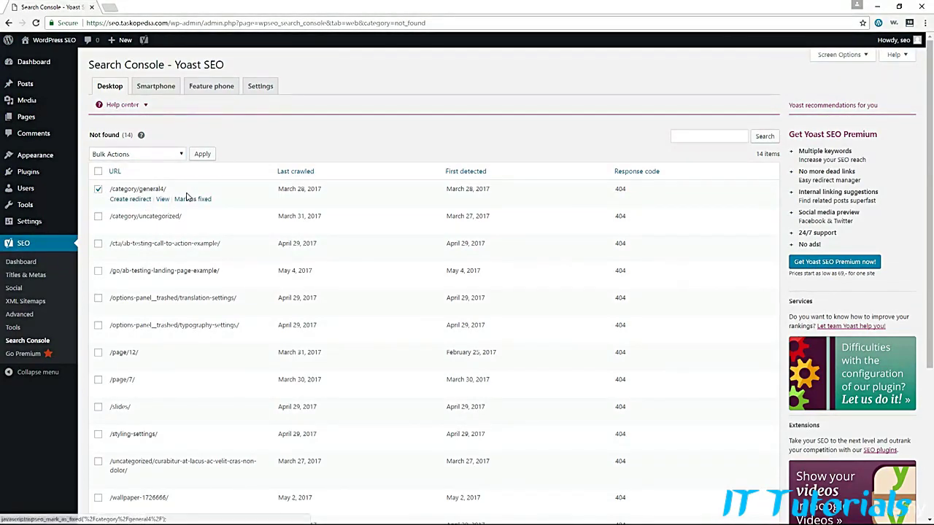
click(98, 189)
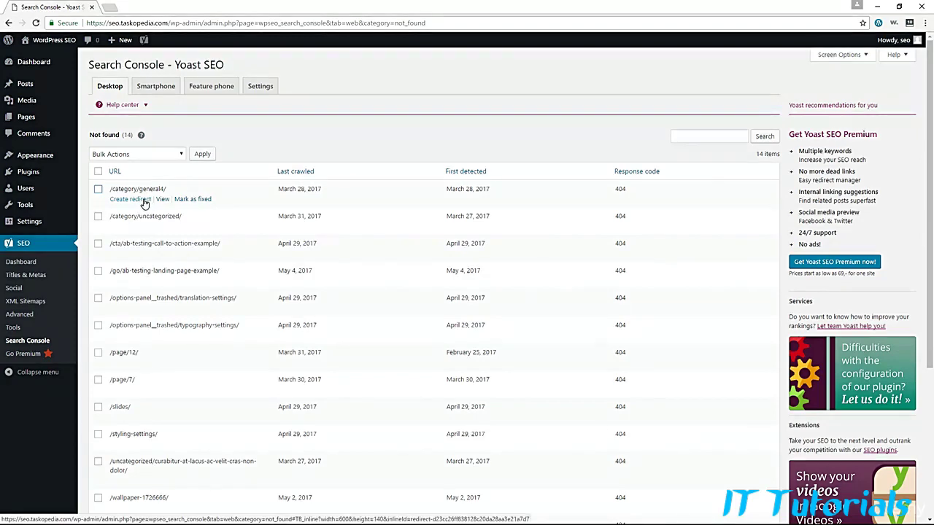
click(143, 200)
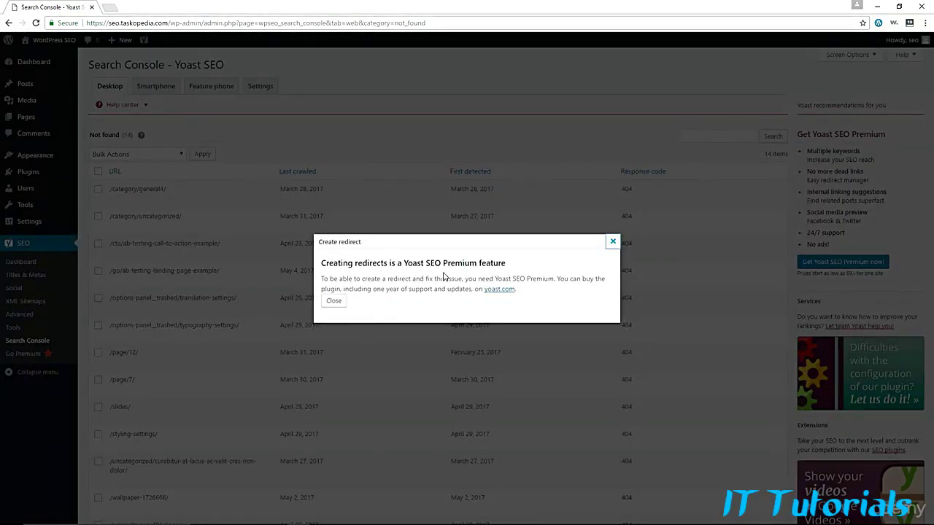
click(611, 242)
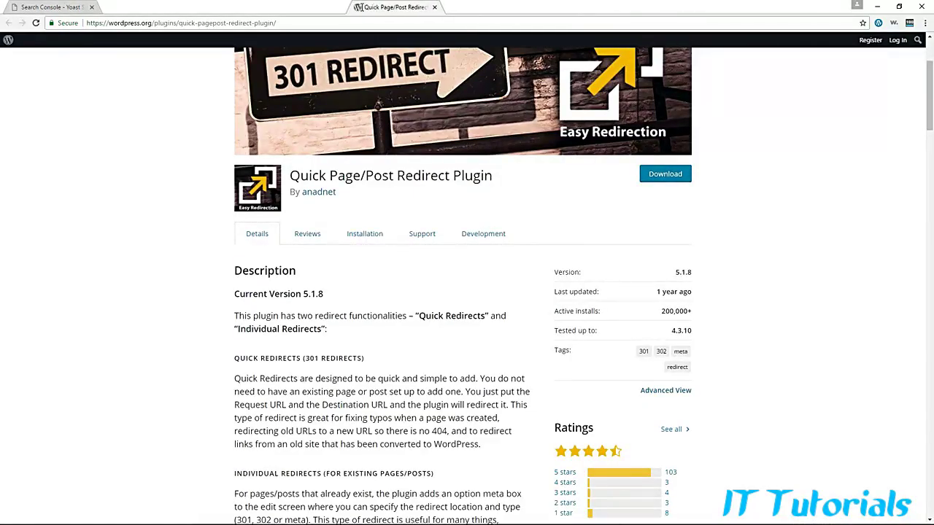
Bring the Quick Page/Post Redirect Plugin and Broken Link Checker pages into the same browser window and review them
drag(359, 8, 186, 7)
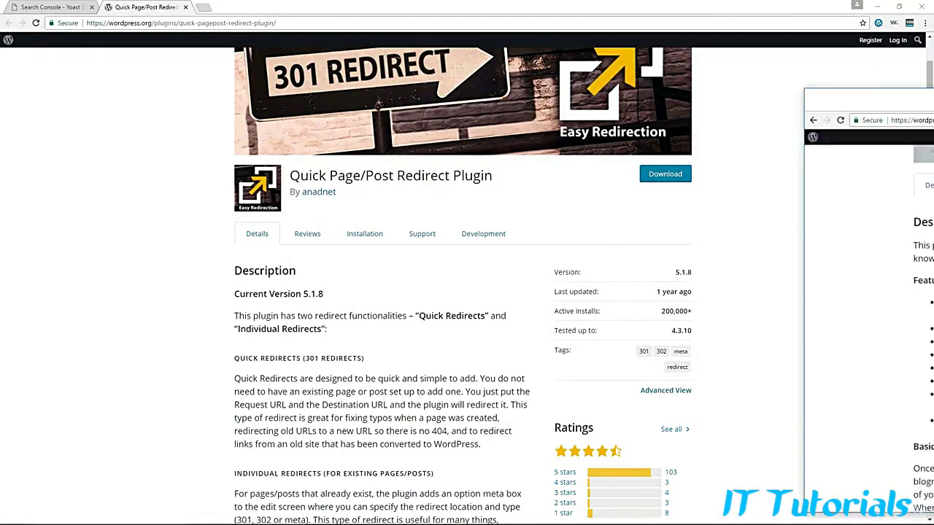
drag(933, 83, 195, 4)
scroll(618, 224, up, 1)
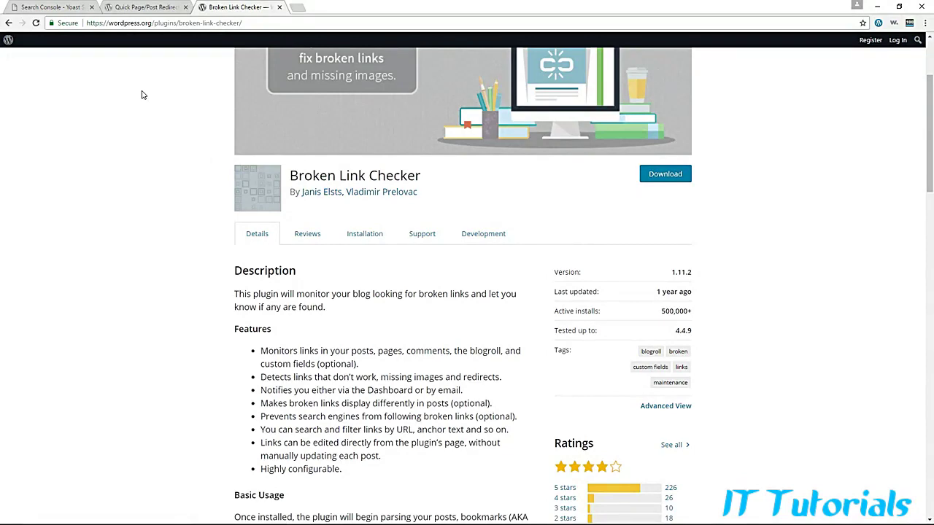
scroll(453, 186, up, 2)
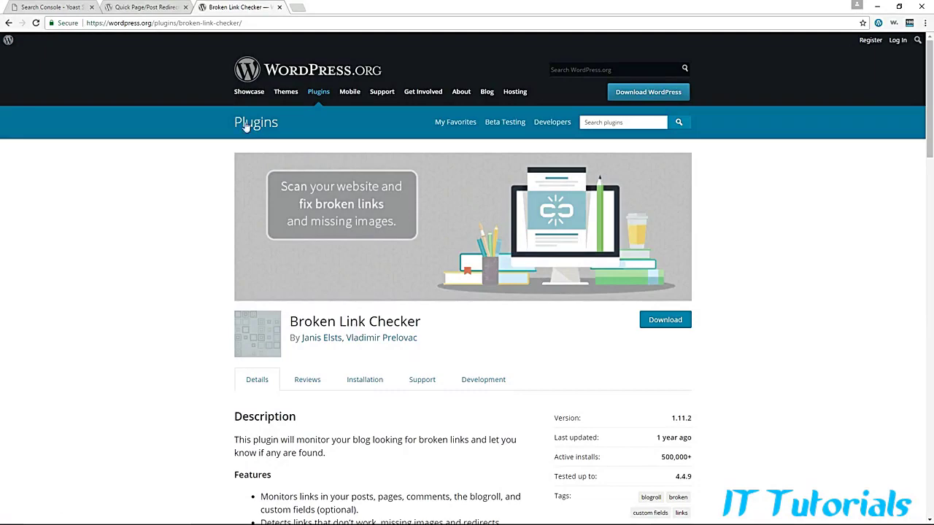
click(146, 6)
click(208, 6)
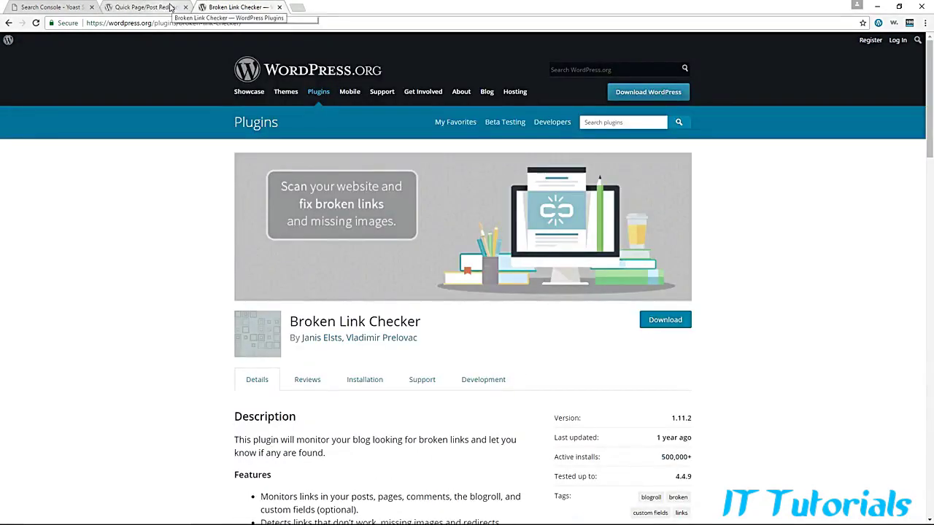
Return to Yoast's Search Console section and view the smartphone crawl errors
click(52, 6)
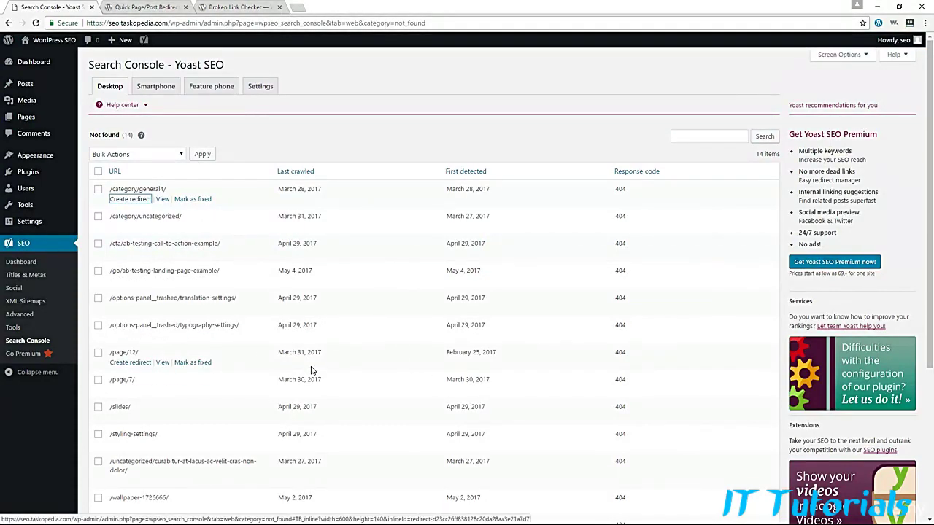
click(162, 88)
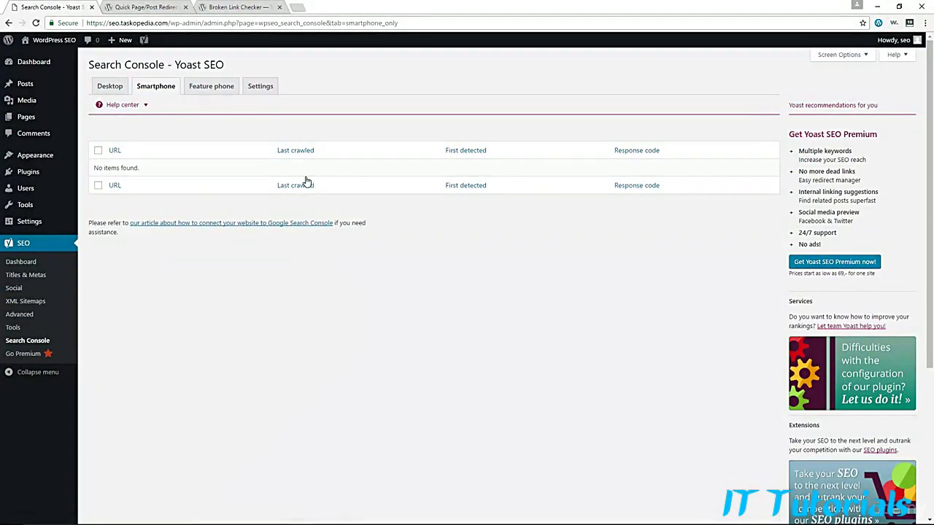
Check the feature phone errors and the connected Google profile in Search Console's settings, and revisit the desktop errors
click(211, 86)
click(261, 87)
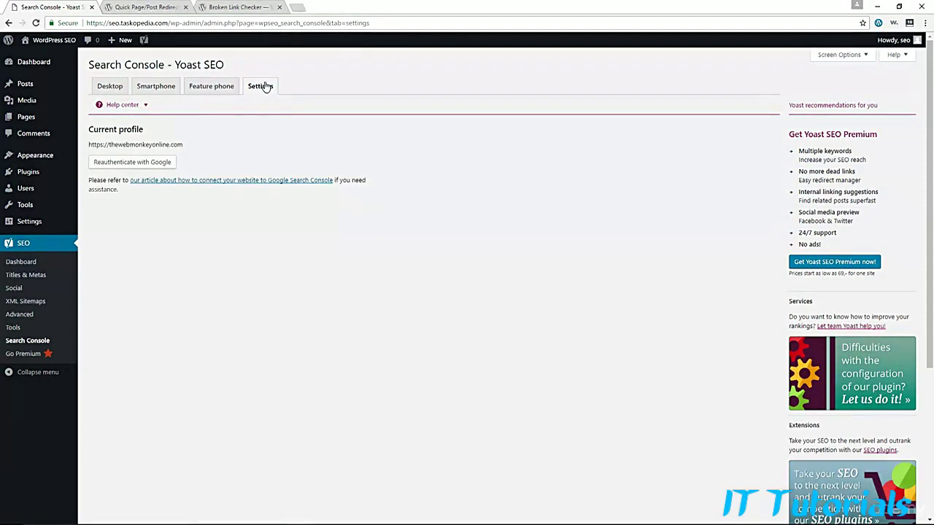
click(114, 92)
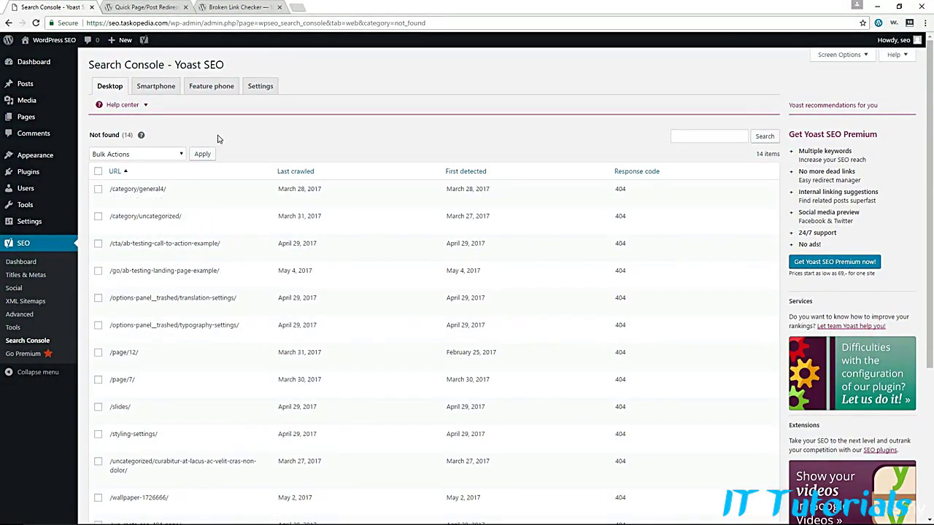
click(259, 92)
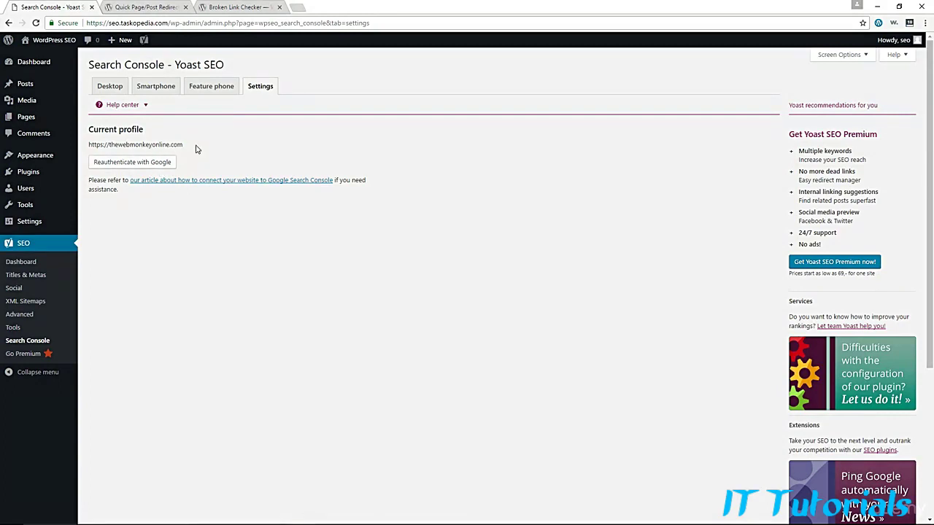
drag(182, 145, 104, 145)
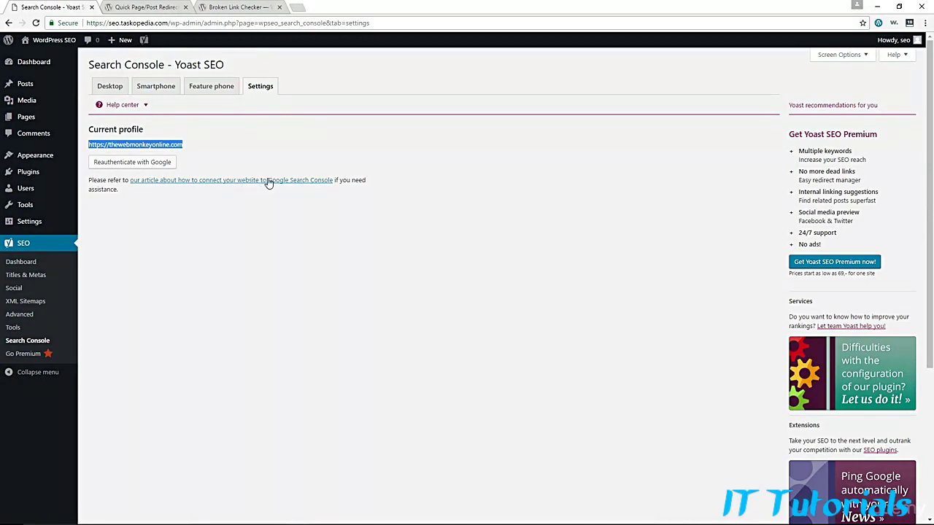
mouse_move(88, 77)
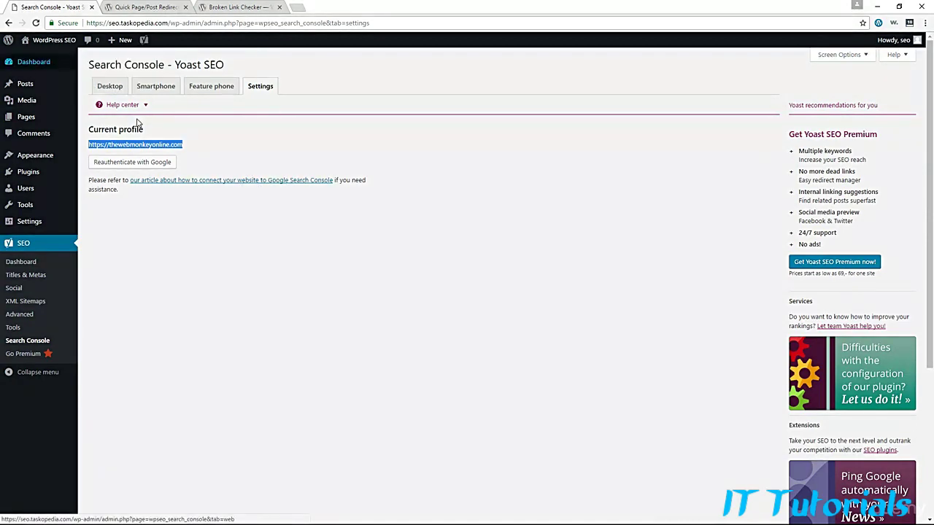
click(111, 87)
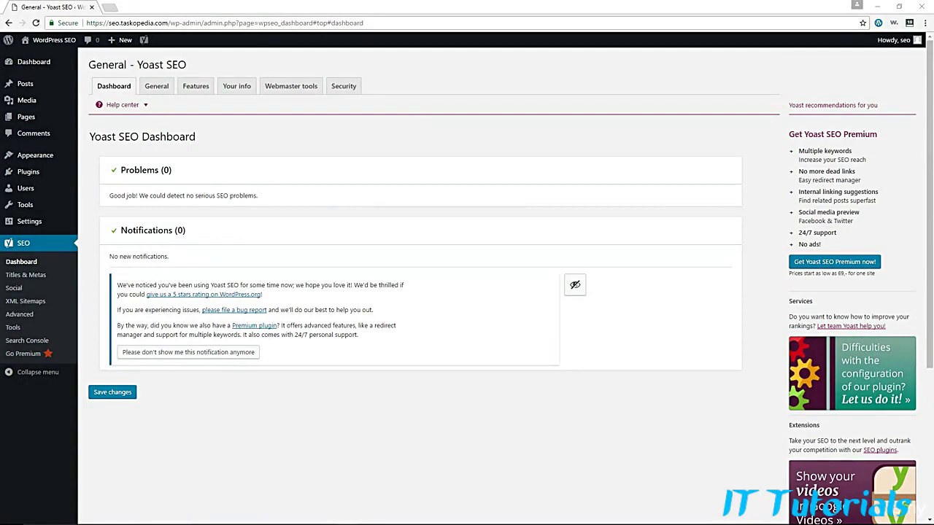
Review Yoast's General options, including the configuration wizard, credits and restore defaults, and the list of features that can be enabled or disabled
click(165, 88)
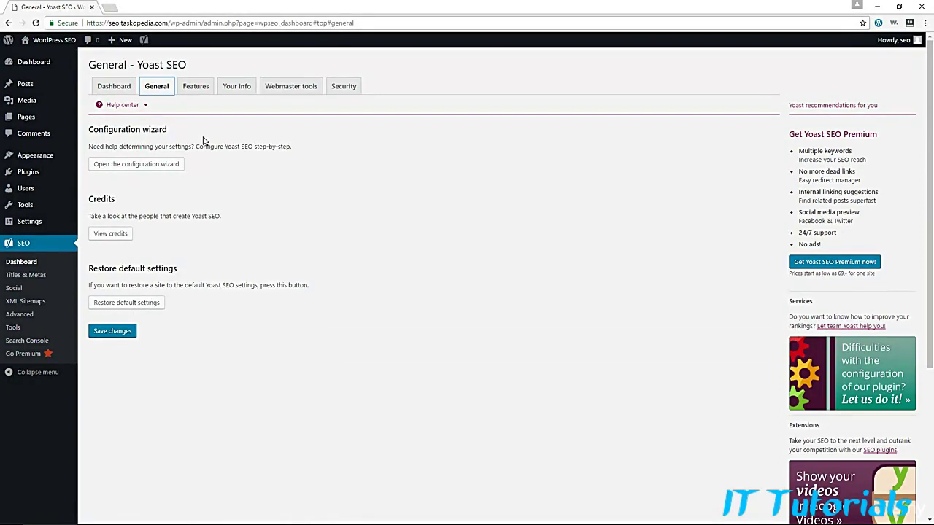
click(160, 166)
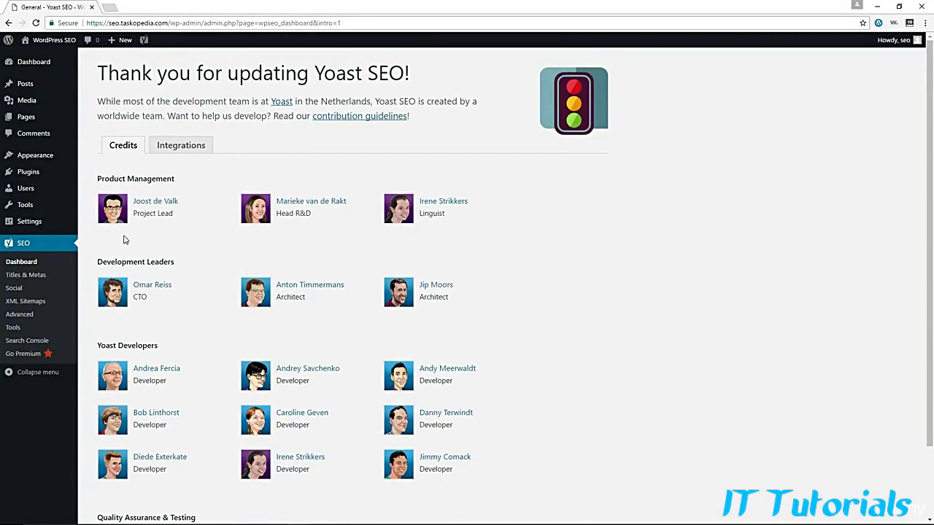
click(9, 23)
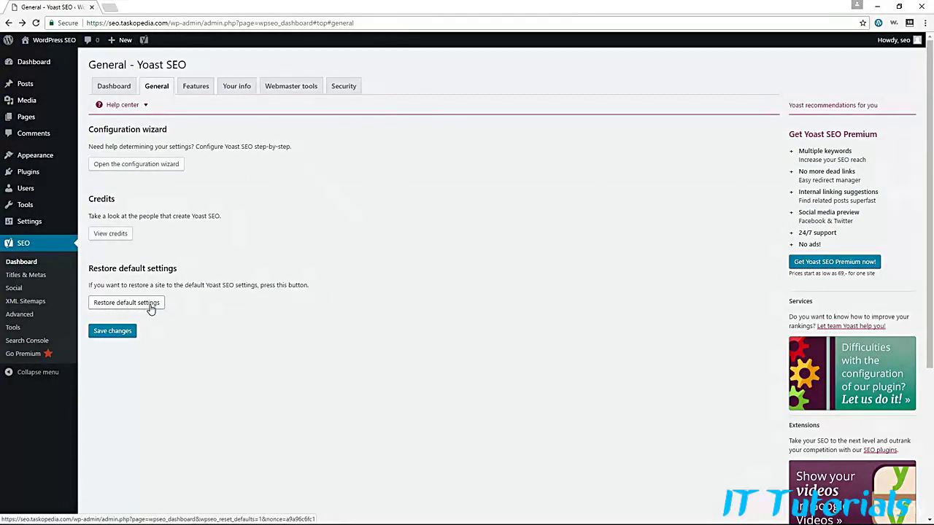
click(190, 90)
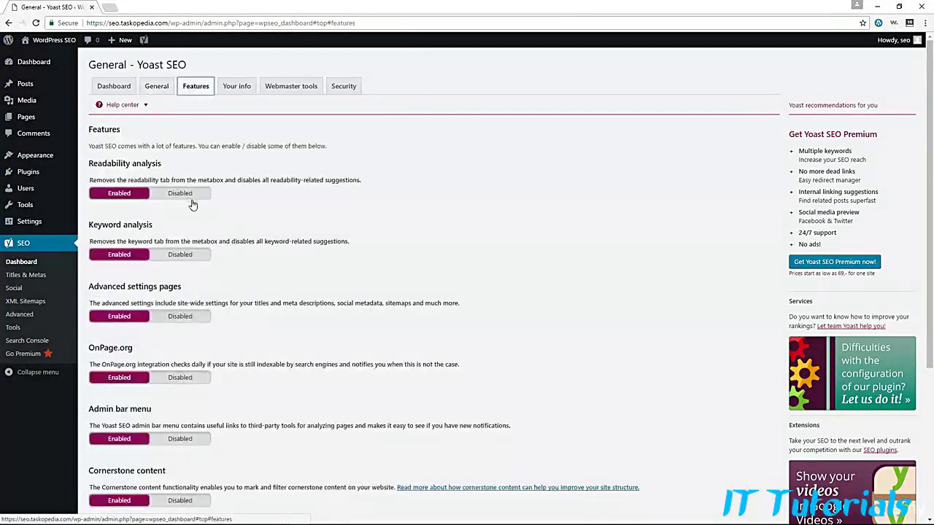
Review the website name, the company-or-person choices and the name field under Your info, and check the Security setting
click(236, 86)
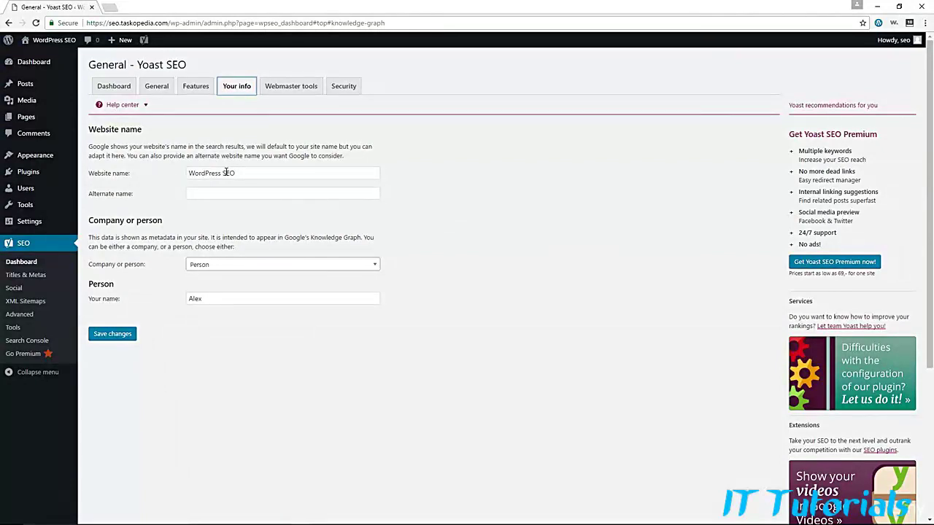
click(241, 265)
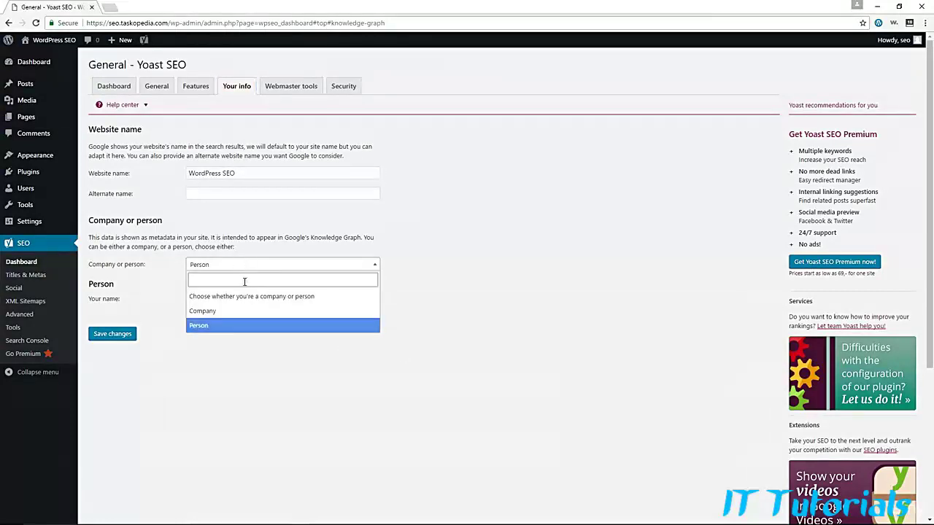
click(244, 390)
click(208, 298)
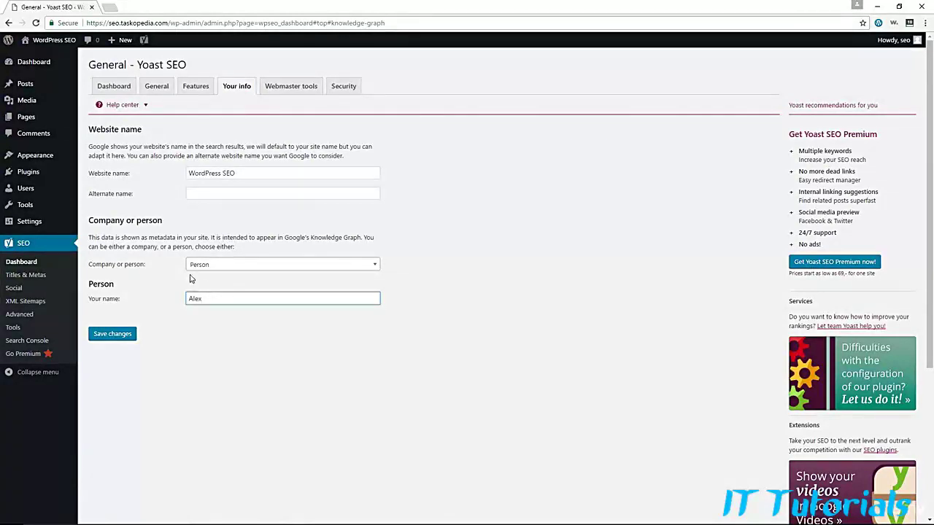
click(330, 344)
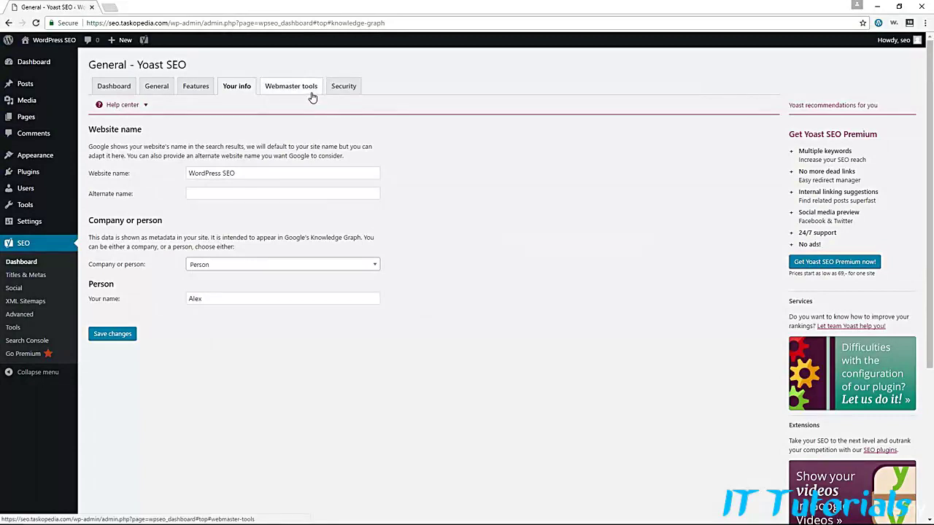
click(345, 91)
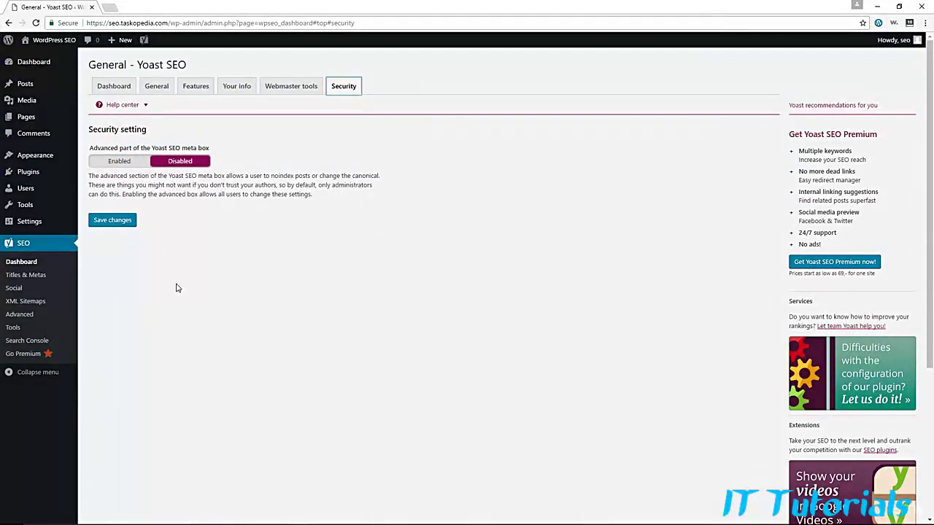
Look over the Yoast SEO Premium offer and the available Yoast SEO extensions
click(35, 362)
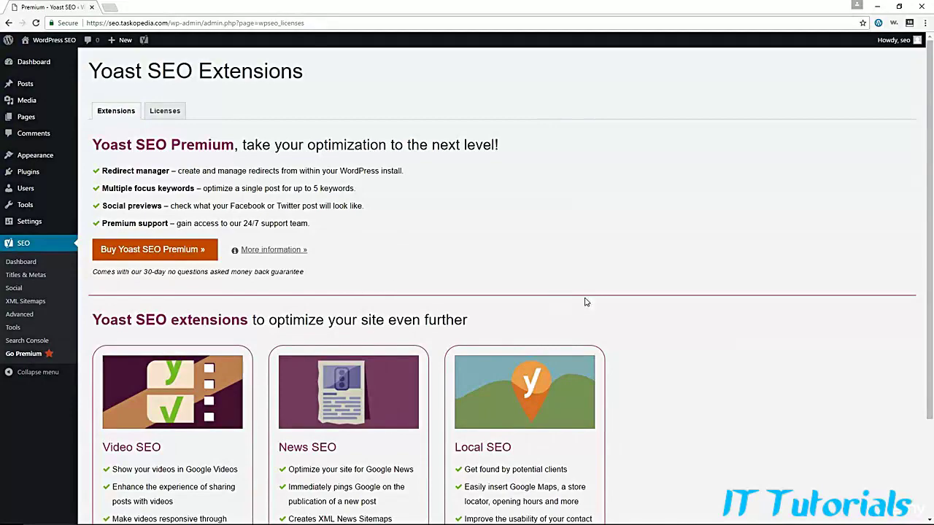
scroll(368, 334, down, 1)
scroll(369, 334, up, 1)
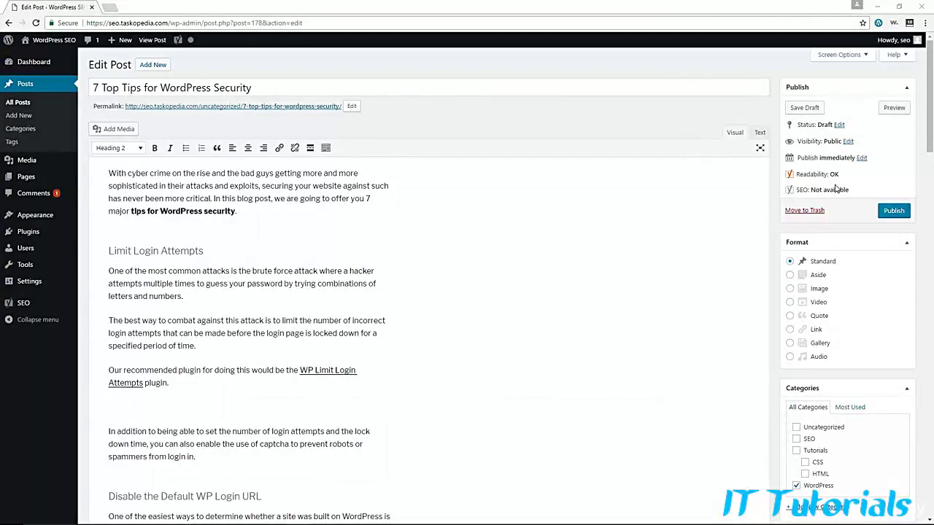
Set the focus keyword of the post "7 Top Tips for WordPress Security" to "Tips for WordPress Security"
scroll(525, 217, down, 15)
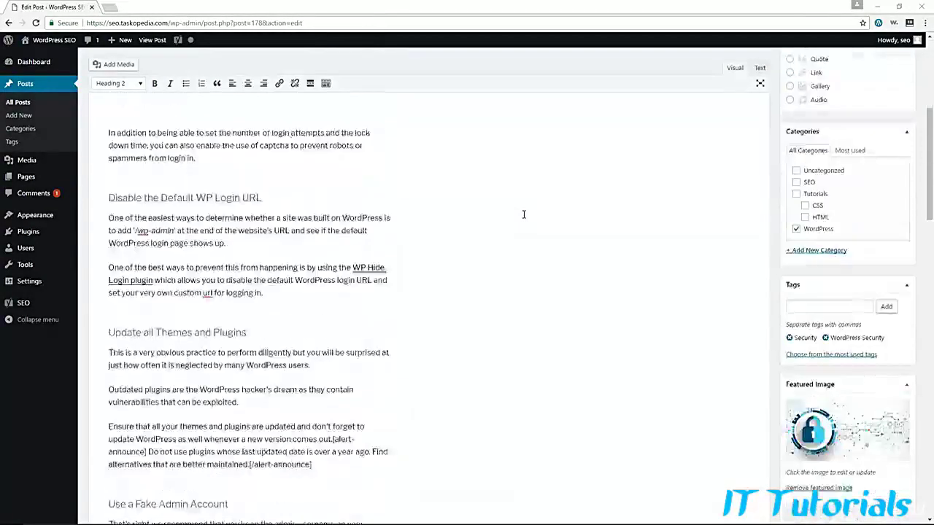
scroll(522, 212, down, 7)
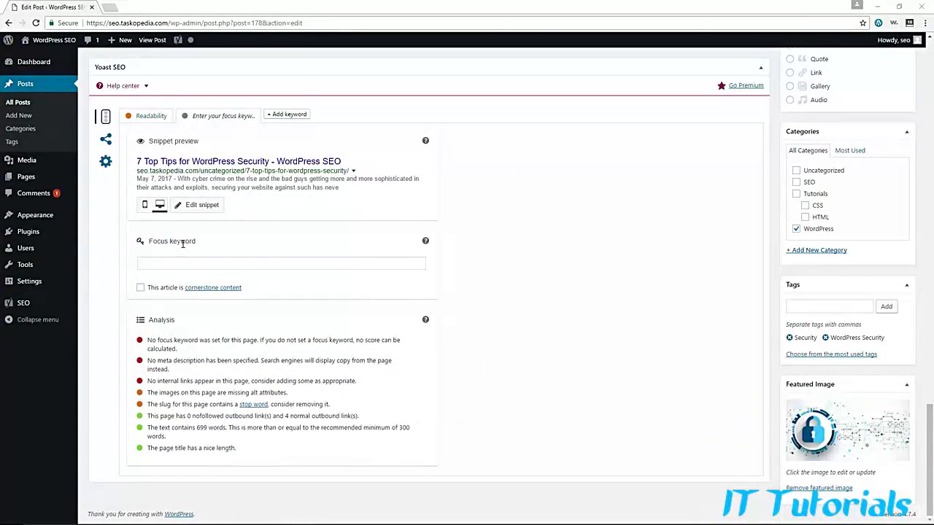
click(207, 266)
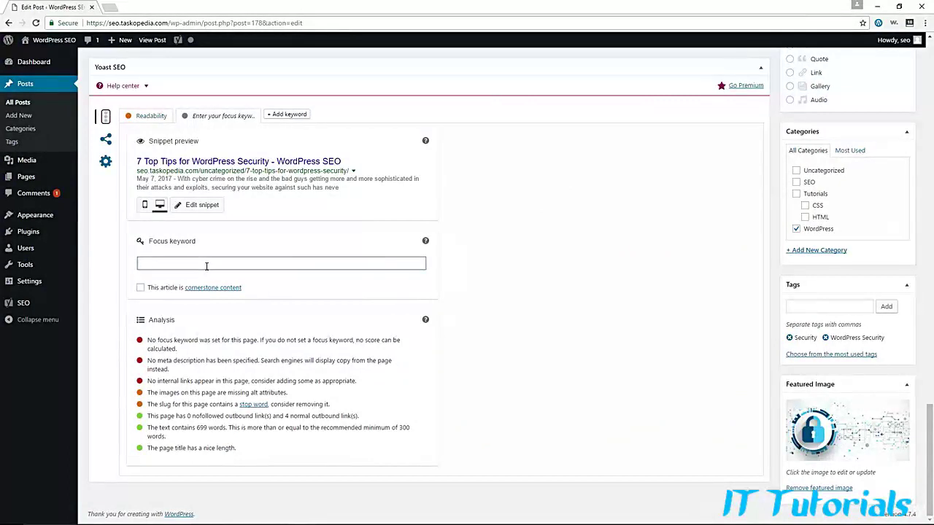
text(Tips for WordPress Security)
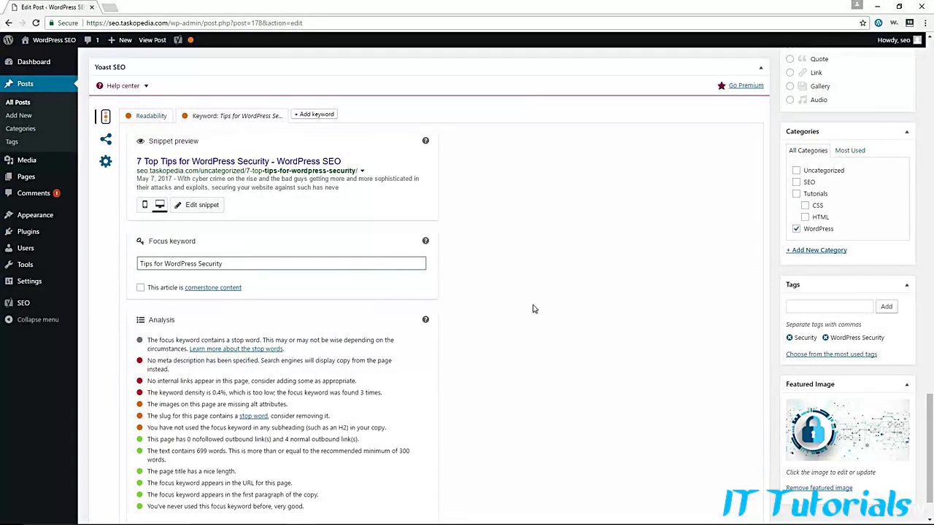
Examine the focus keyword analysis and the readability and SEO ratings for the post
click(531, 340)
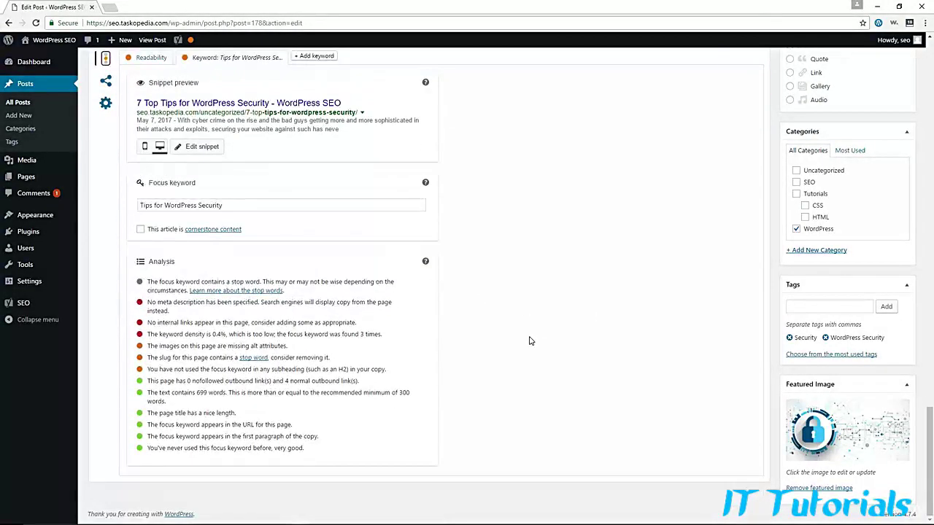
scroll(530, 341, up, 2)
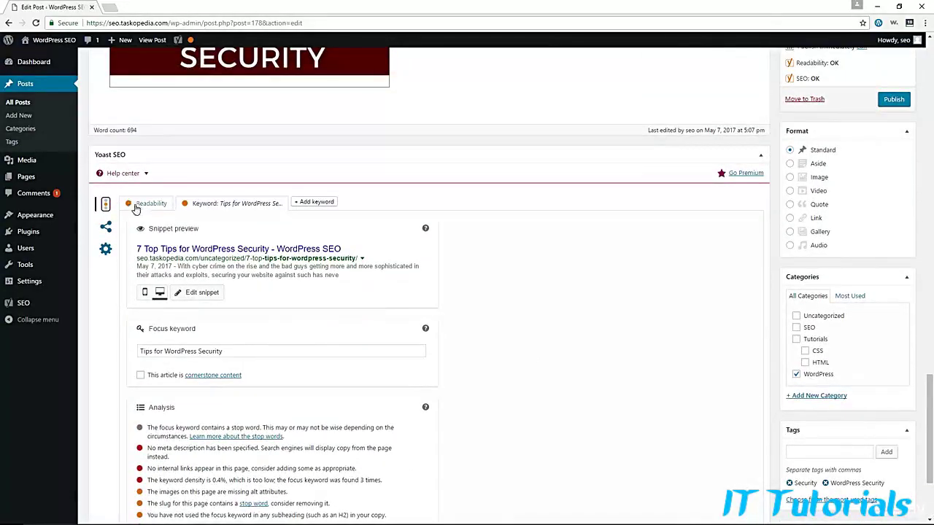
scroll(509, 287, up, 5)
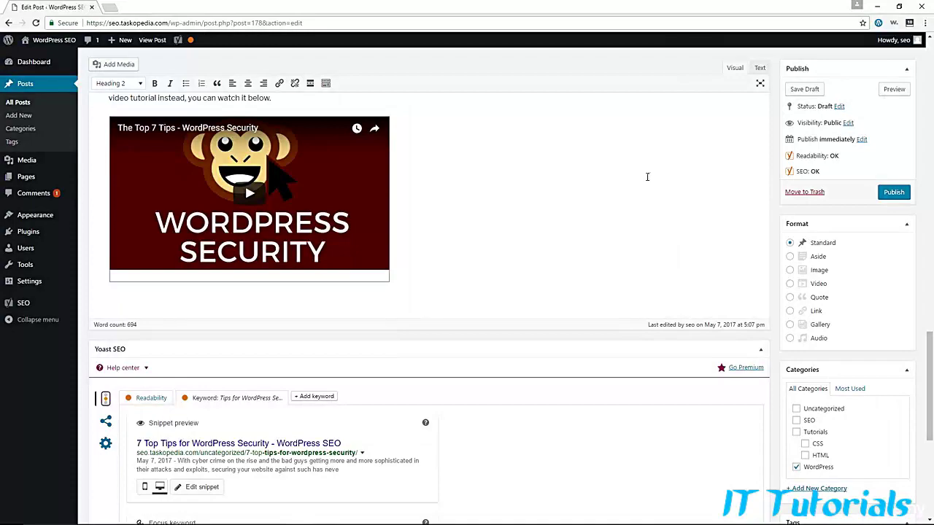
scroll(627, 204, up, 2)
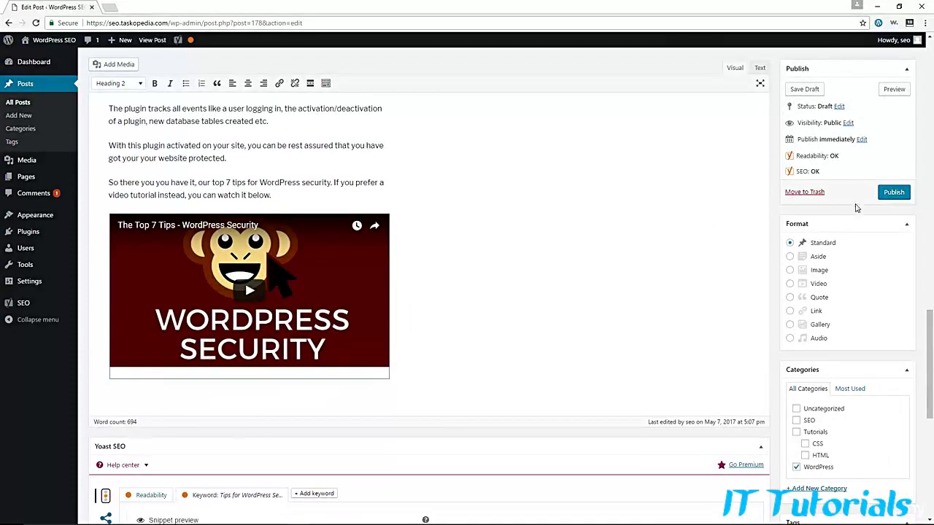
scroll(388, 339, down, 6)
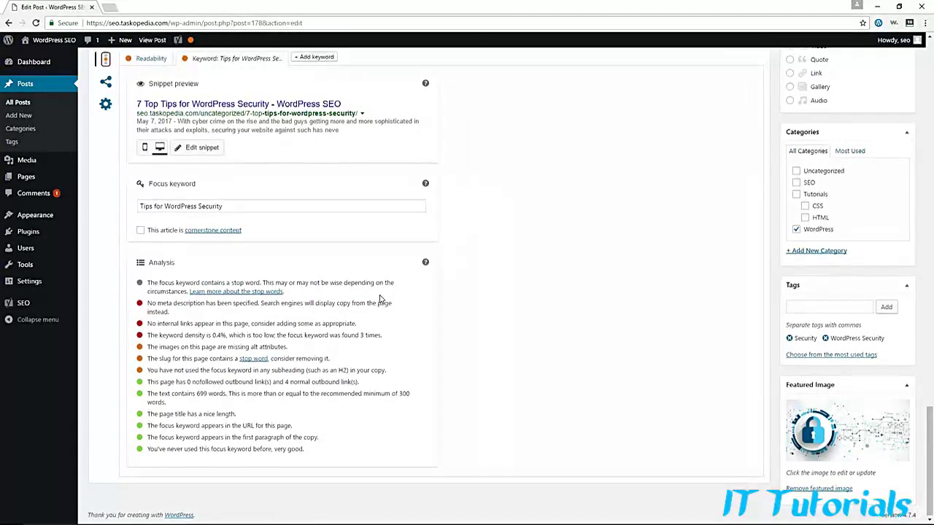
scroll(277, 249, up, 2)
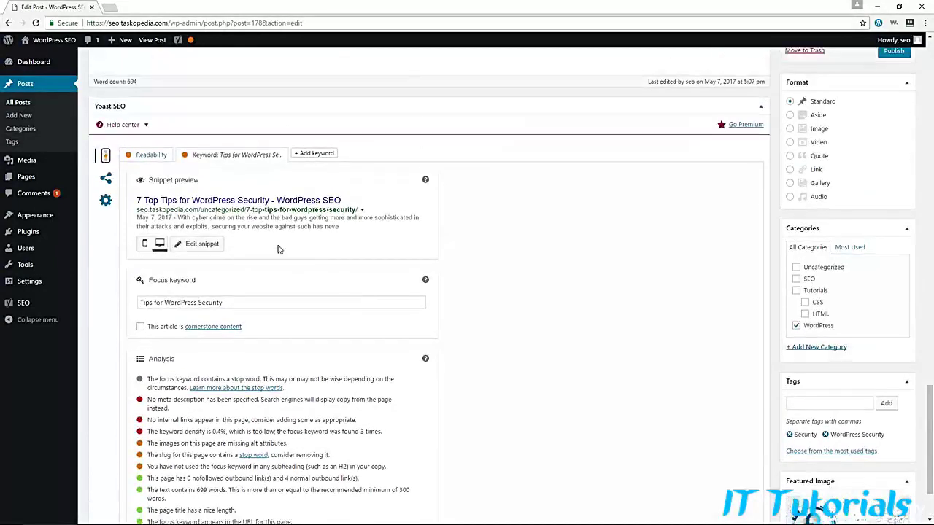
Fill the post's empty meta description with the introduction's sentence "In this blog post, we are going to offer you 7 major tips for WordPress security."
click(201, 245)
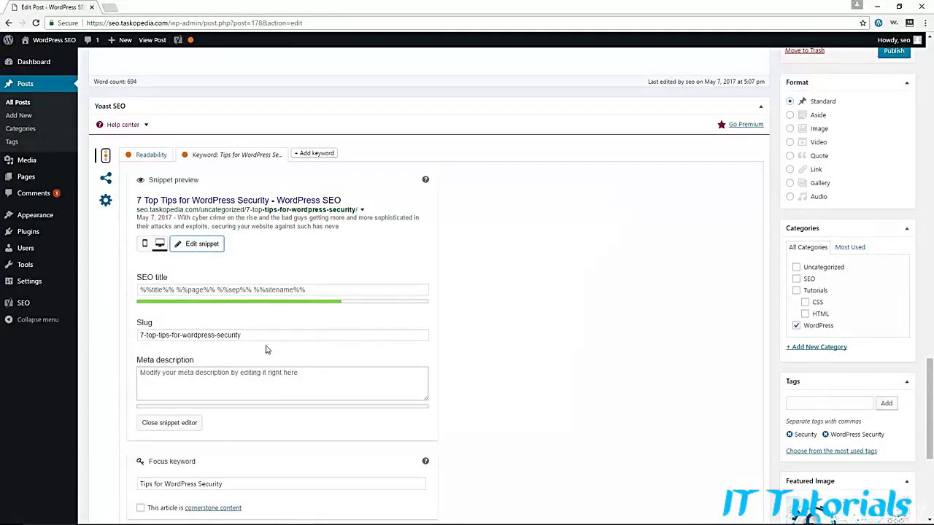
scroll(523, 333, up, 10)
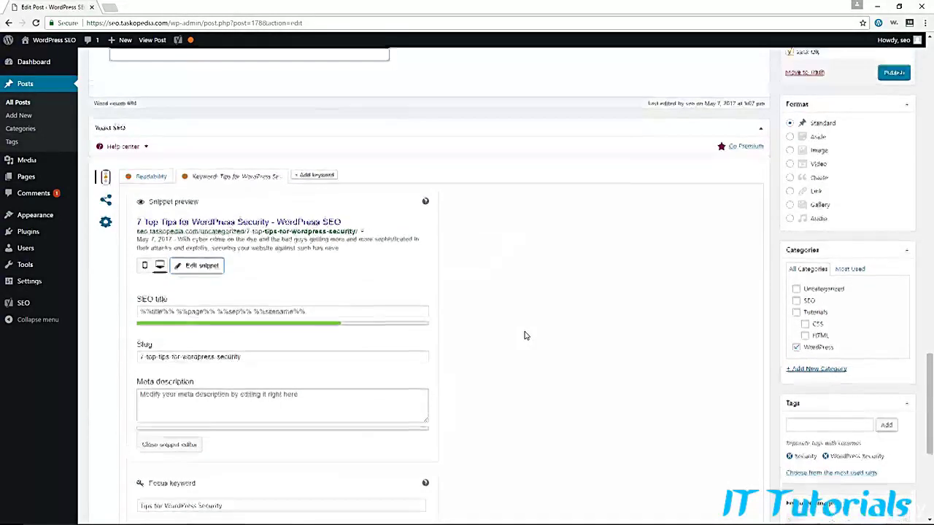
scroll(525, 332, up, 10)
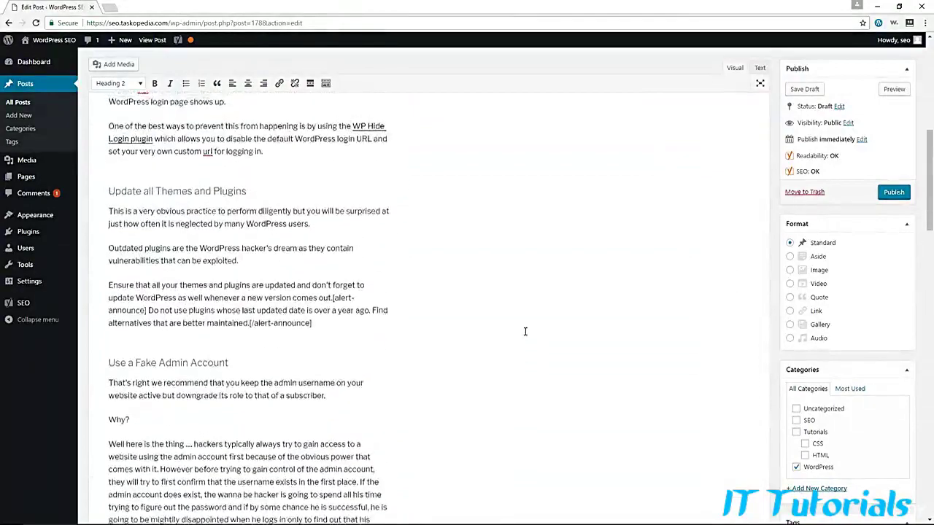
scroll(525, 331, up, 4)
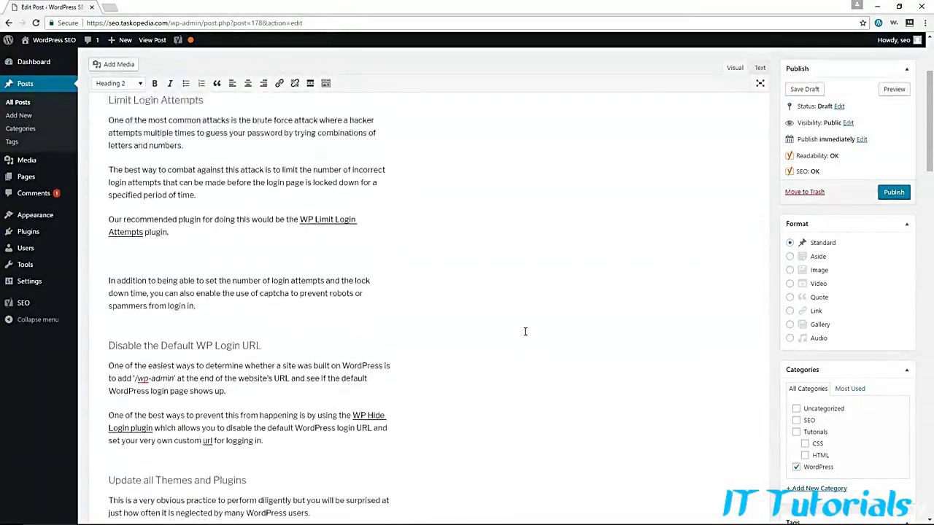
scroll(430, 334, up, 3)
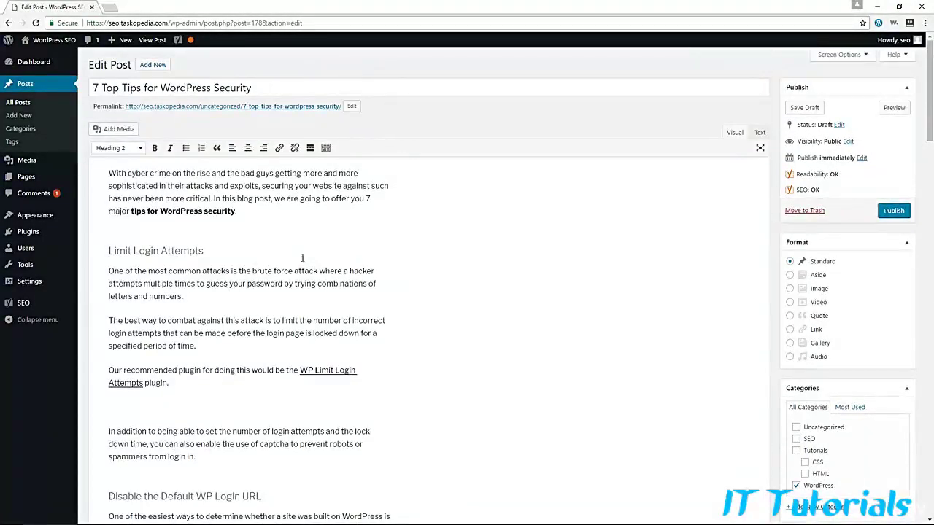
drag(213, 200, 249, 212)
right_click(233, 201)
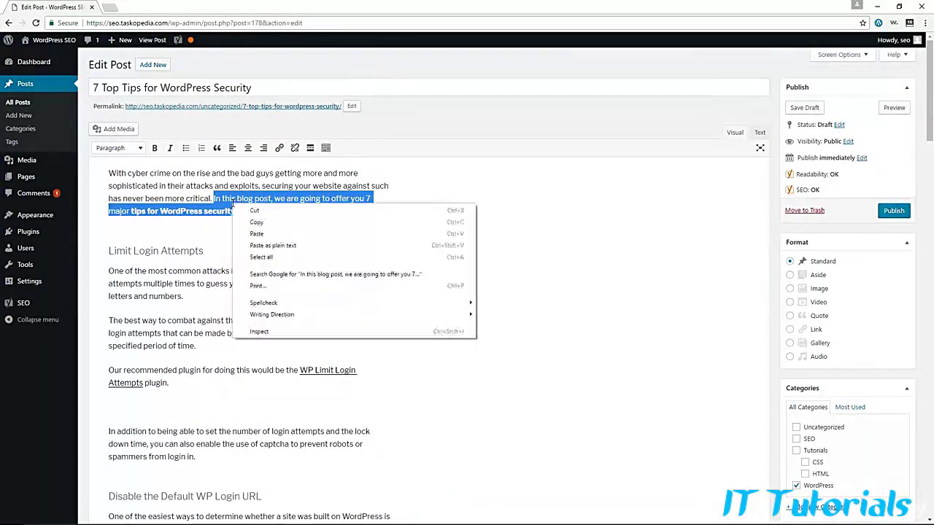
click(264, 220)
click(244, 221)
middle_click(471, 298)
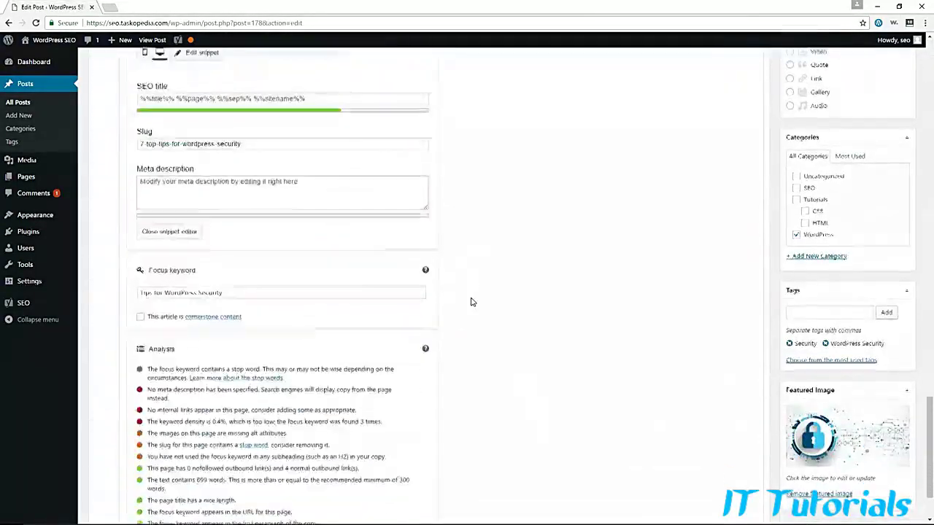
click(172, 230)
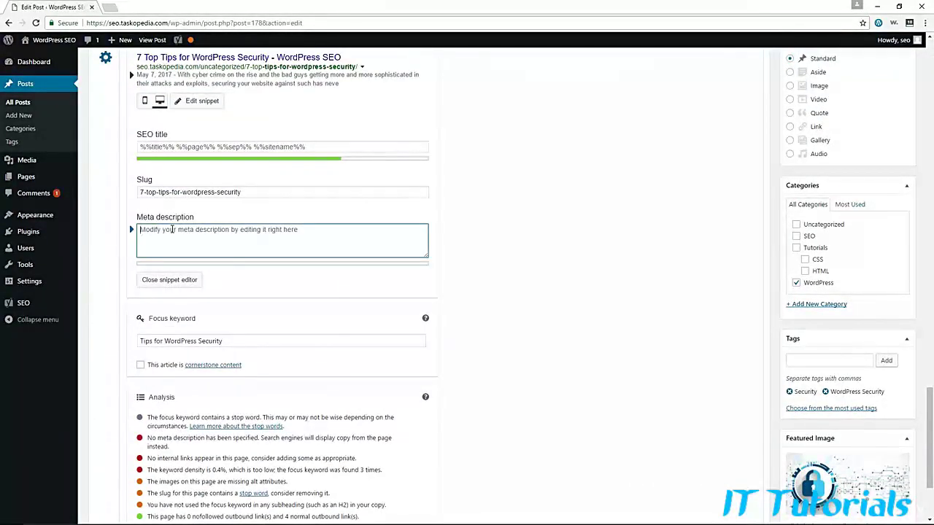
key(ctrl+v)
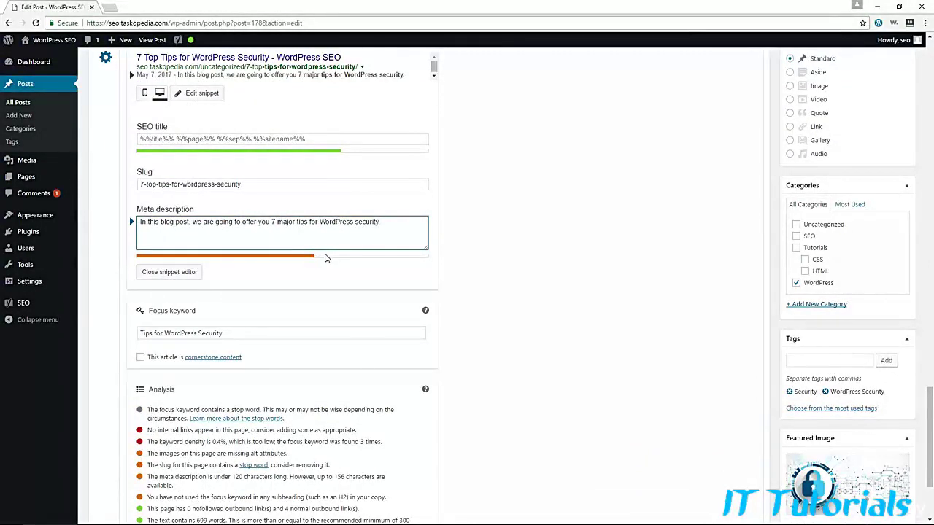
Examine the snippet preview, the SEO rating and the meta description's length indicator, and reread the post's introduction
scroll(353, 267, up, 1)
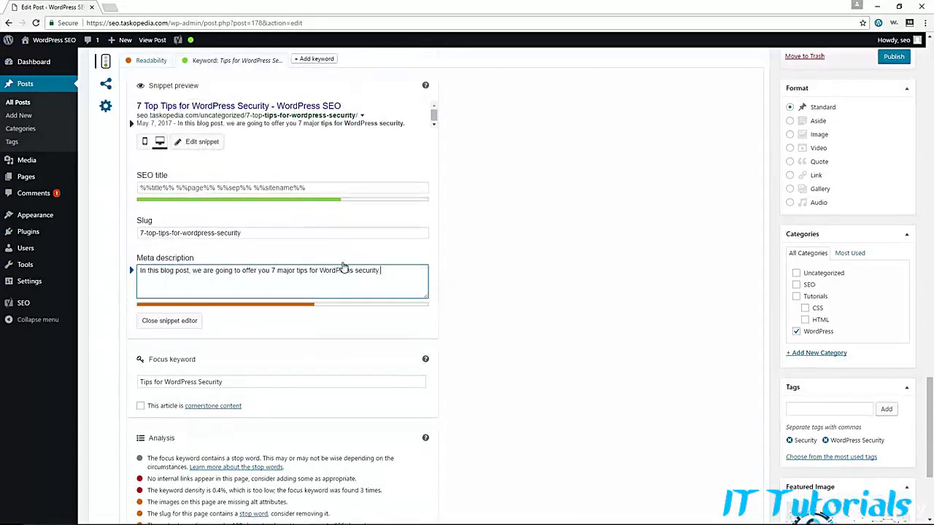
scroll(317, 250, up, 1)
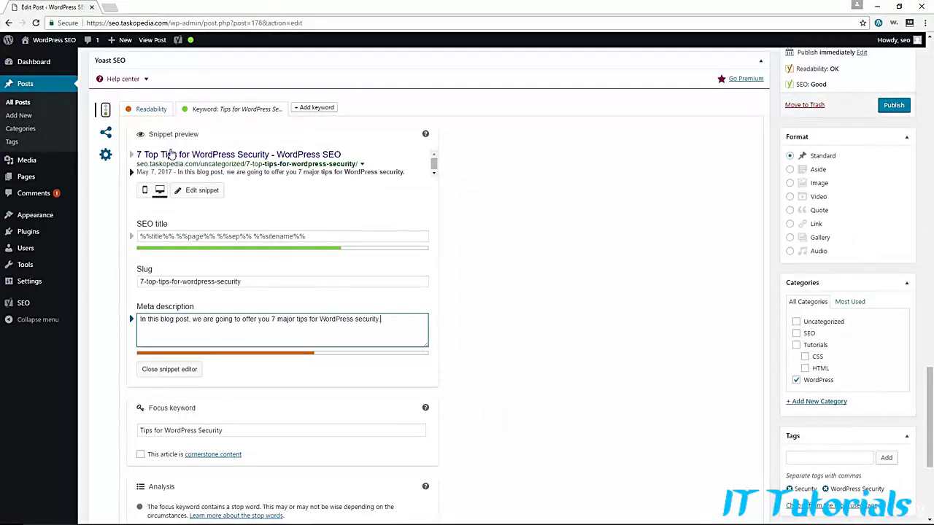
mouse_move(190, 42)
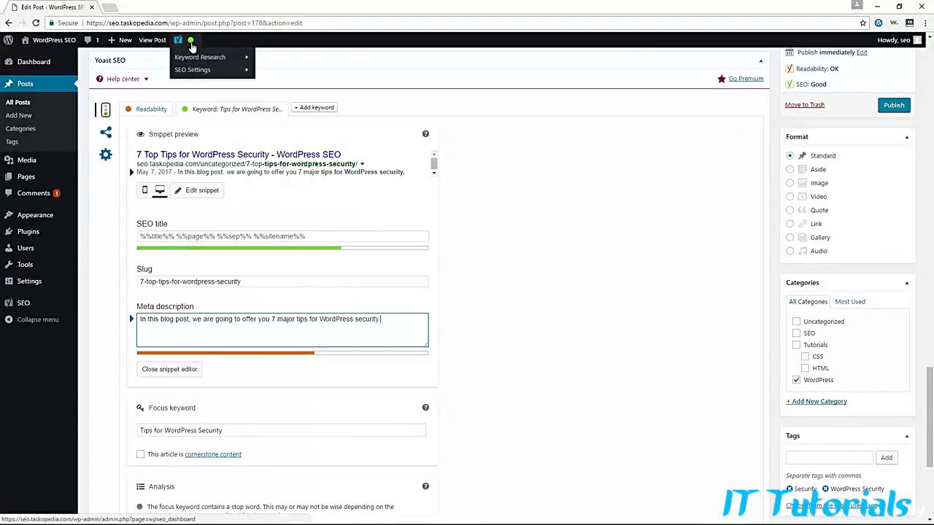
scroll(522, 340, up, 3)
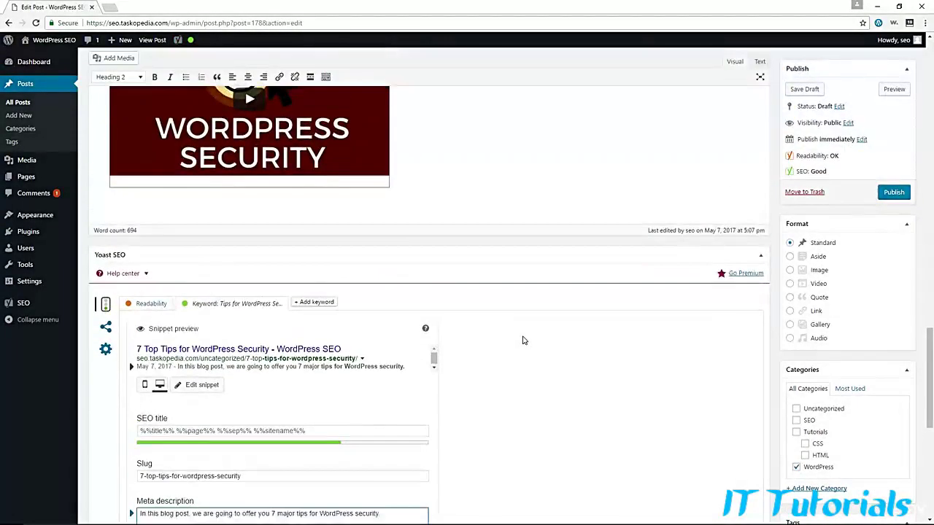
scroll(522, 341, down, 3)
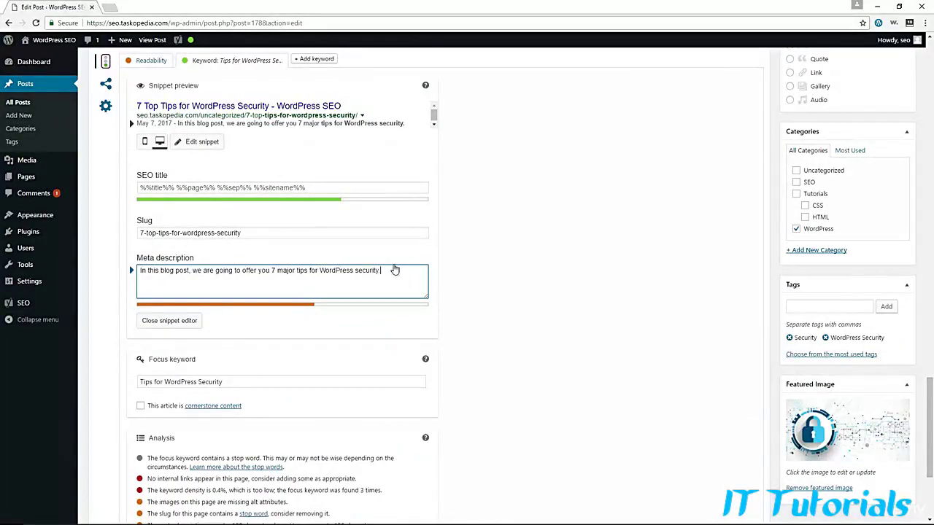
scroll(250, 275, up, 20)
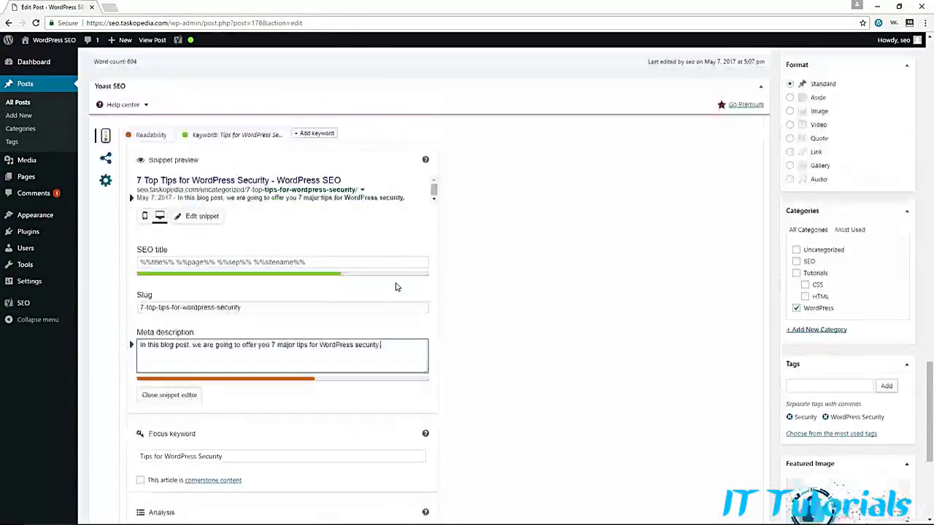
scroll(394, 277, up, 3)
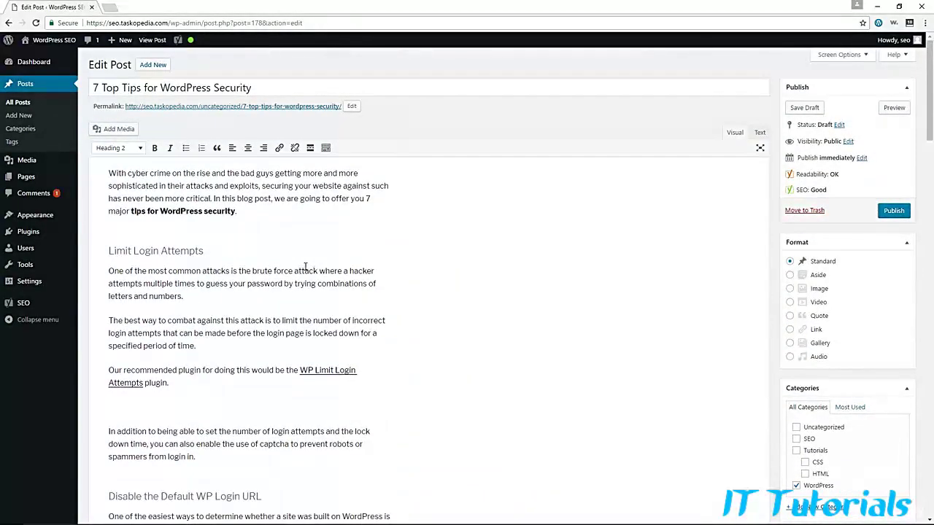
scroll(305, 268, down, 20)
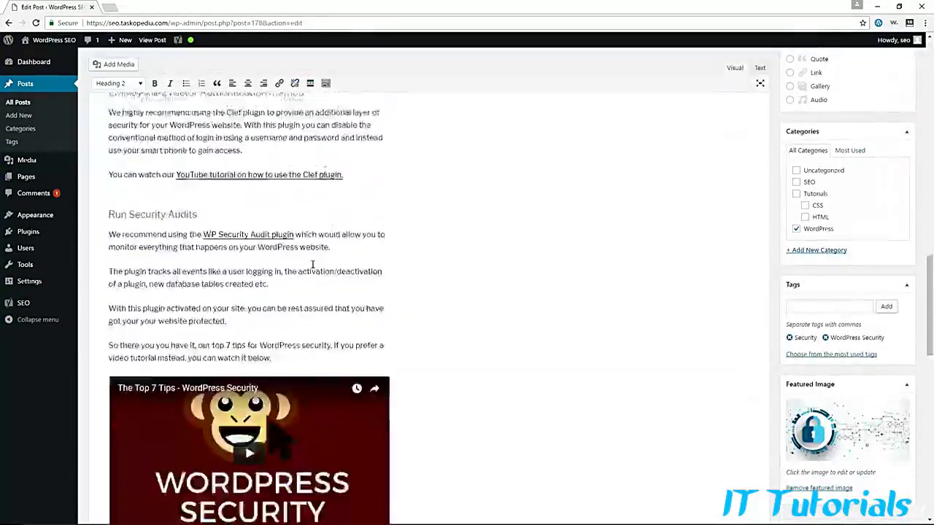
scroll(217, 249, down, 1)
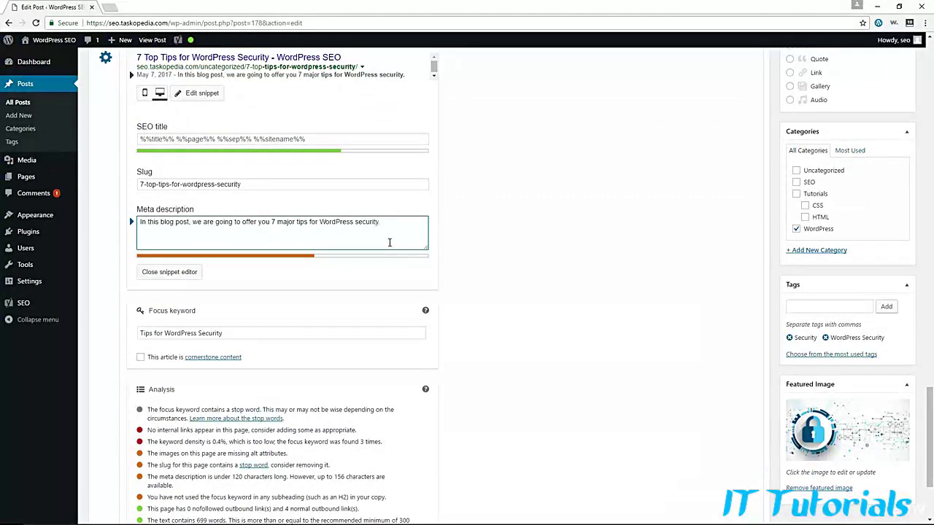
Begin the meta description with "Cyber crime is a big deal and that is why", lowercase the following "in", and close the snippet editor
click(141, 222)
text(Cyber crime is a big deal and that is why)
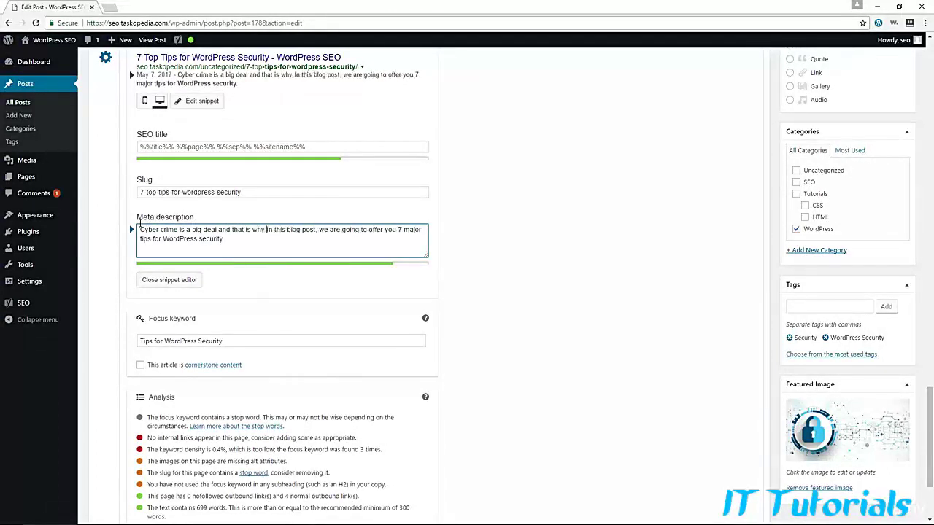
key(Delete)
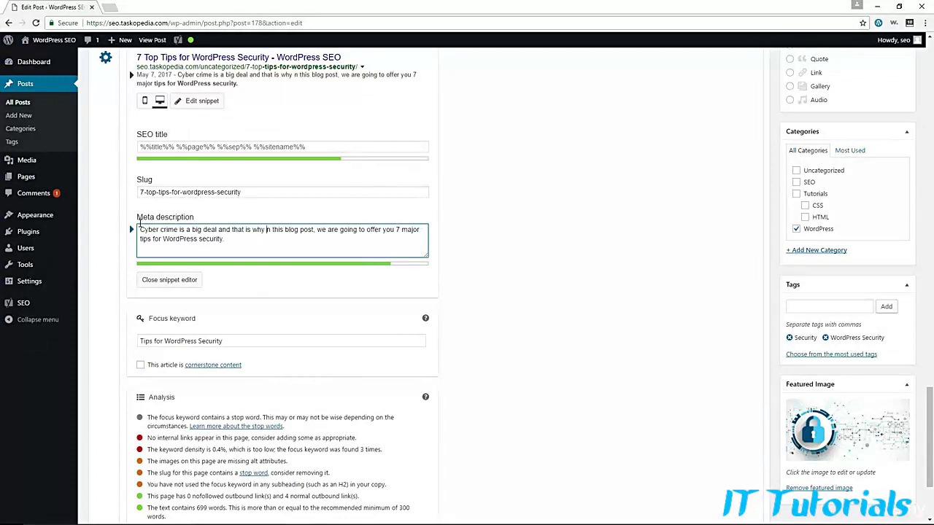
text(i)
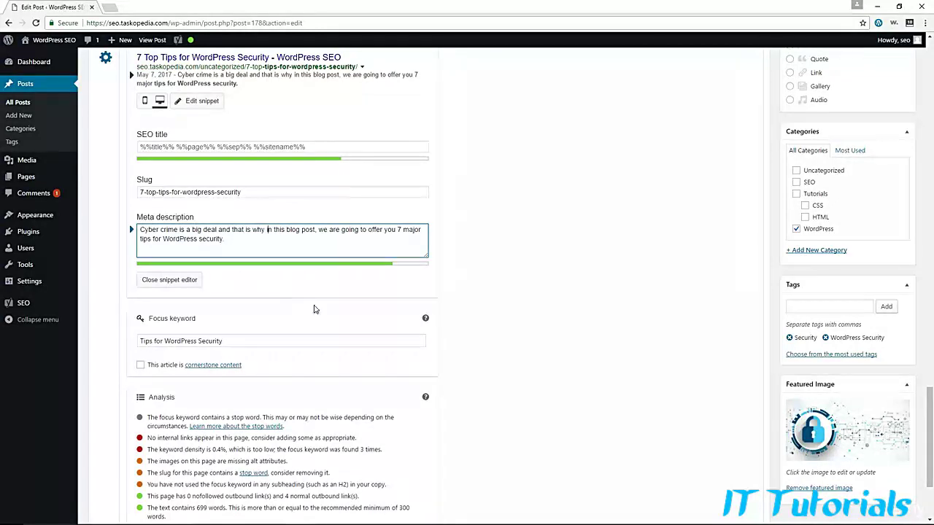
click(185, 279)
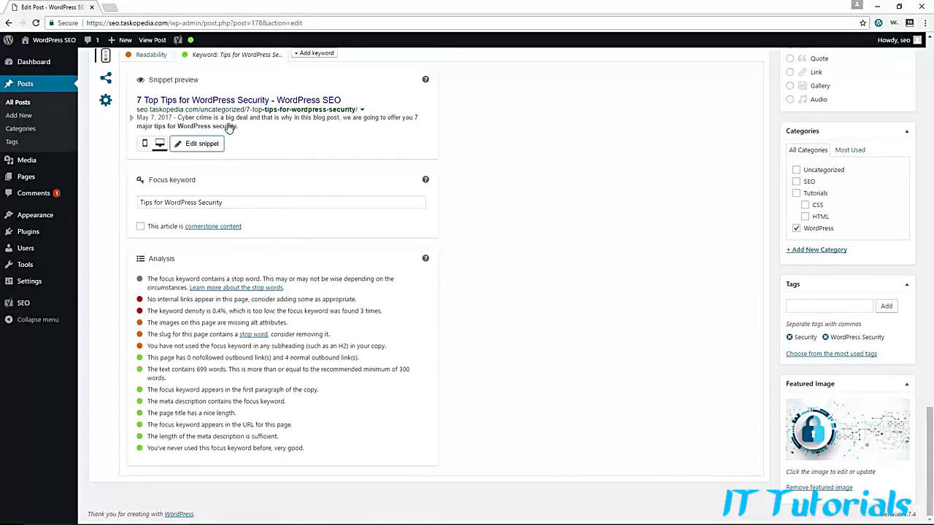
scroll(233, 248, up, 1)
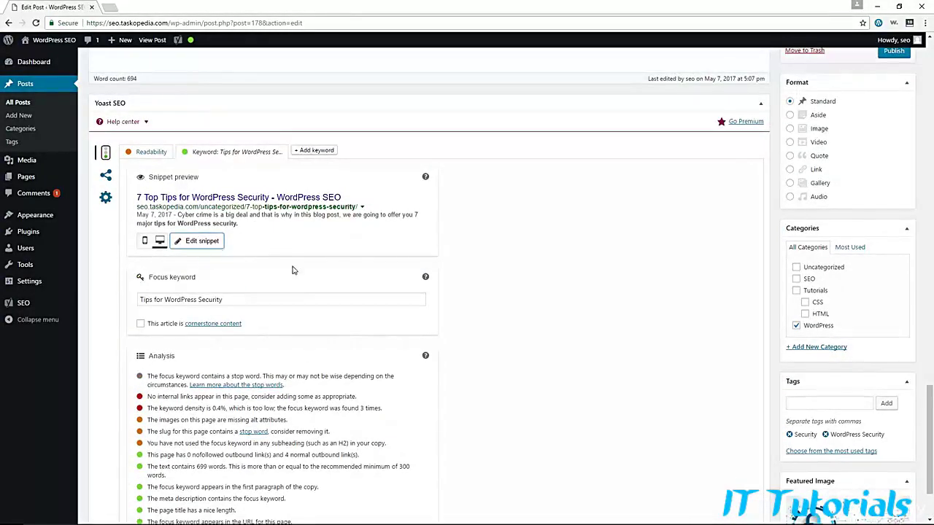
scroll(304, 265, down, 1)
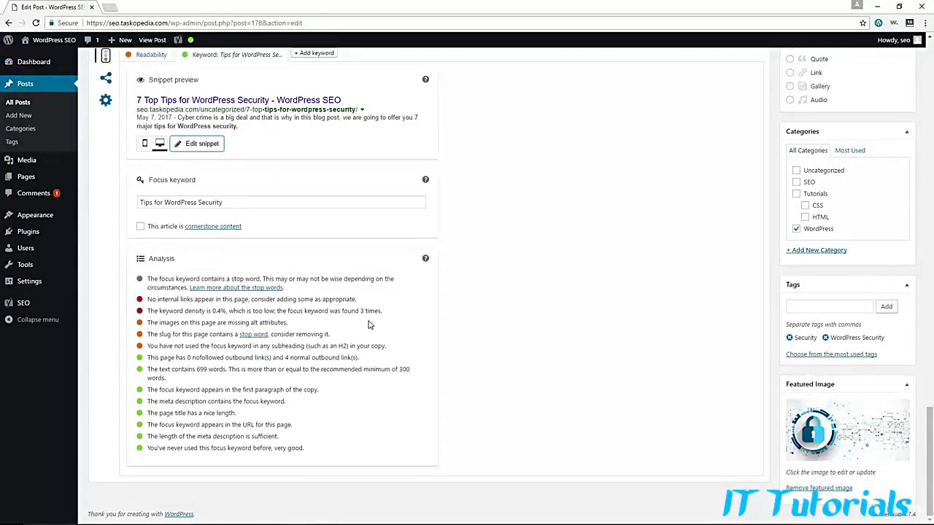
Link "you can also enable the use of captcha to prevent robots or spammers from login in." to "How to Make WordPress Website SEO Friendly with Plugins" in a new tab
scroll(354, 367, up, 5)
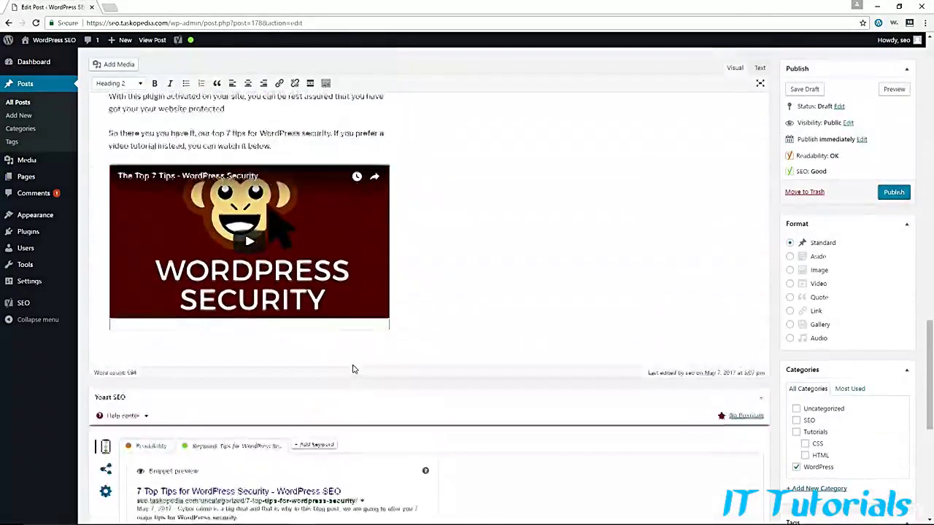
scroll(352, 366, up, 7)
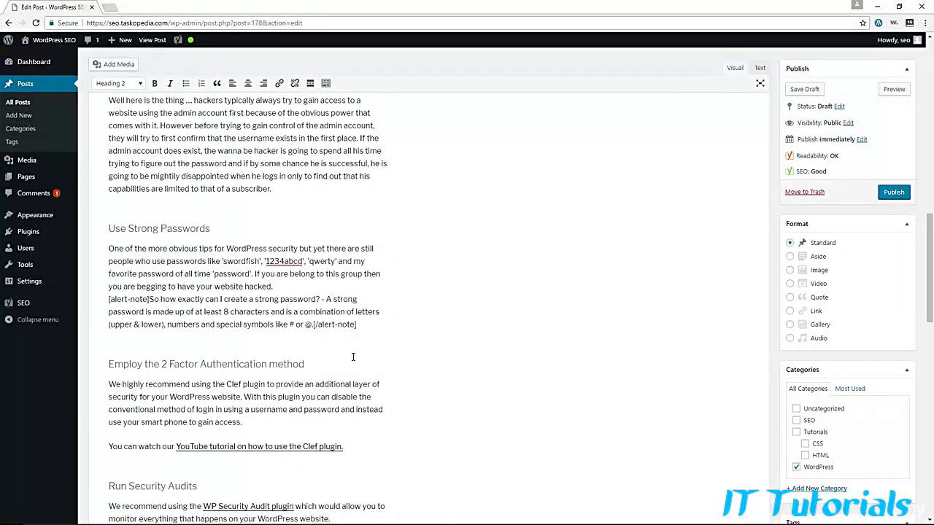
scroll(354, 355, up, 3)
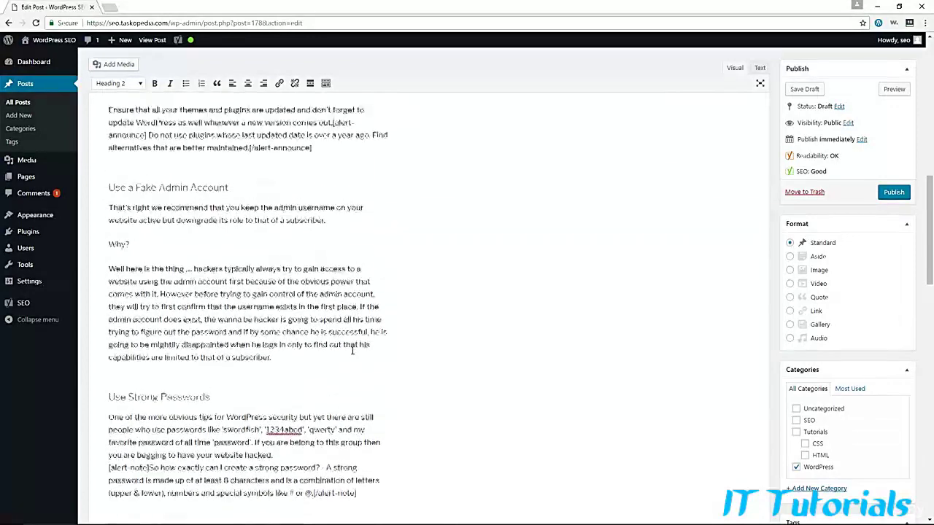
scroll(352, 350, up, 1)
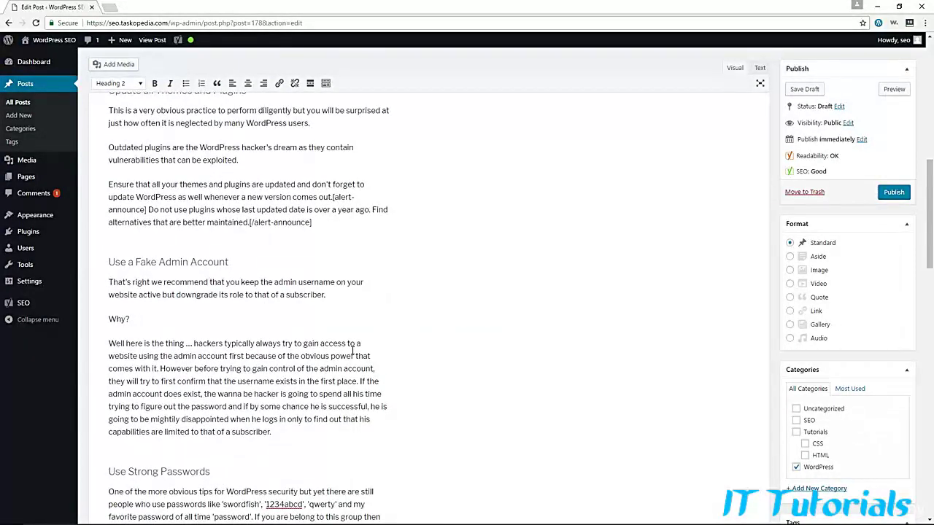
scroll(331, 328, up, 4)
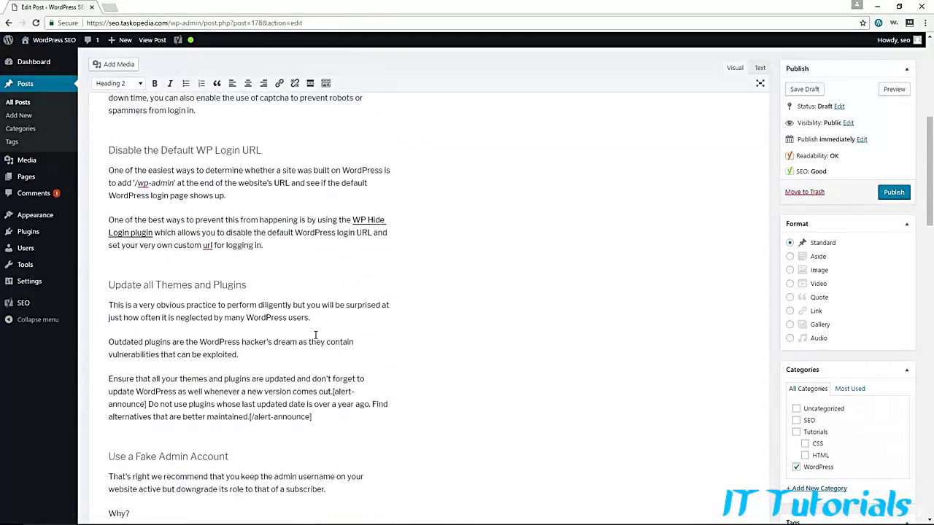
scroll(315, 335, up, 3)
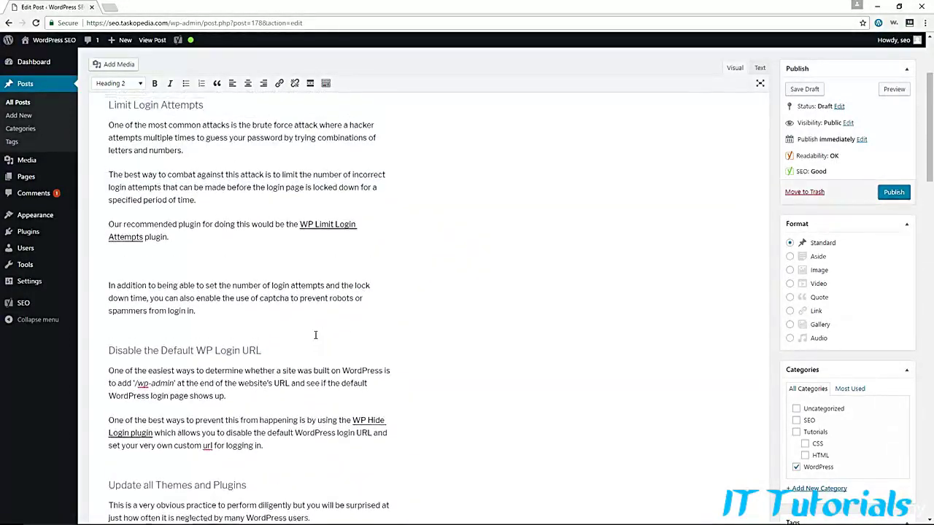
drag(150, 340, 195, 353)
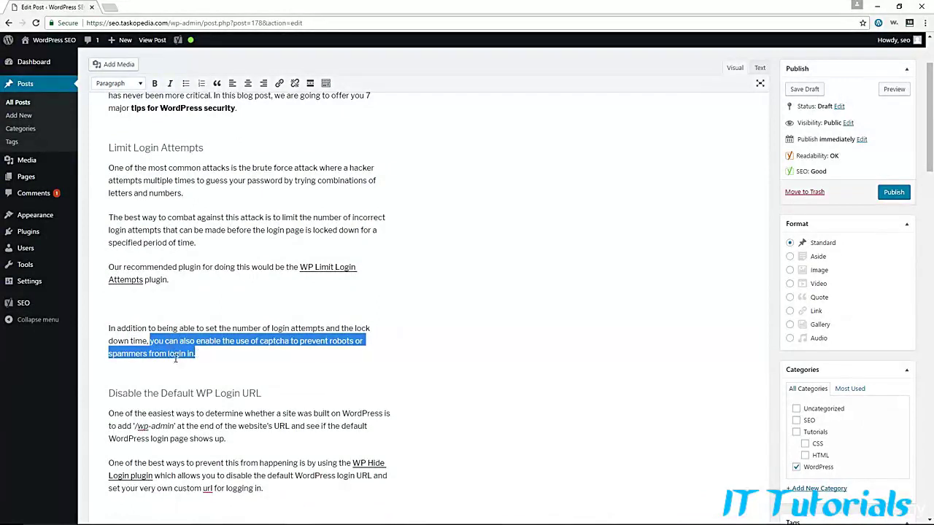
click(278, 83)
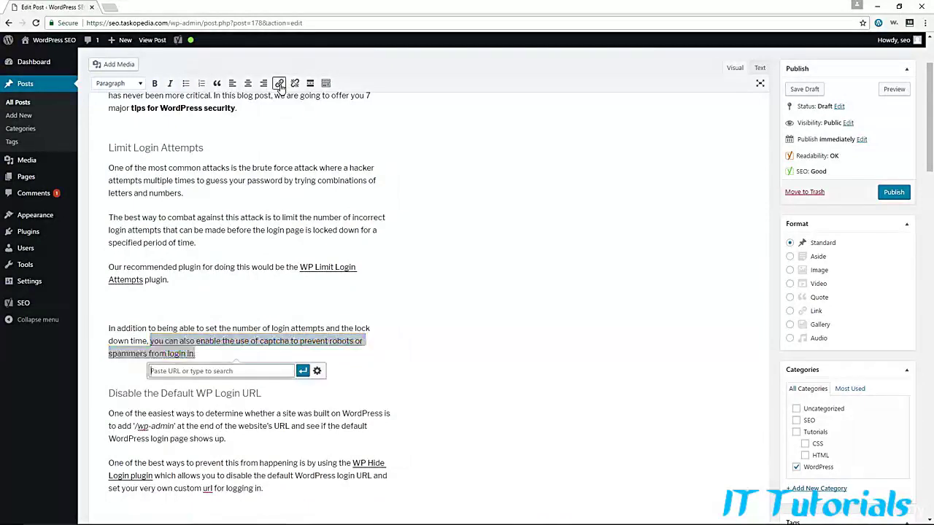
click(317, 371)
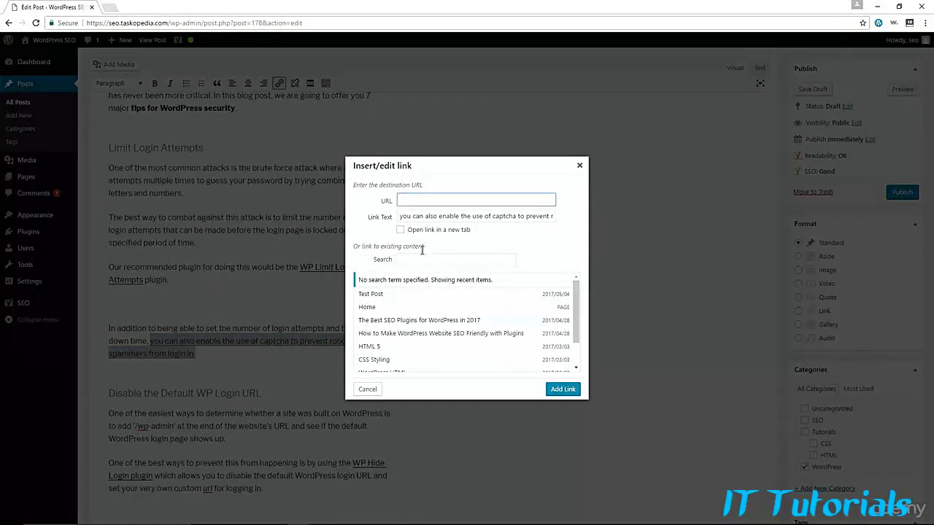
click(422, 337)
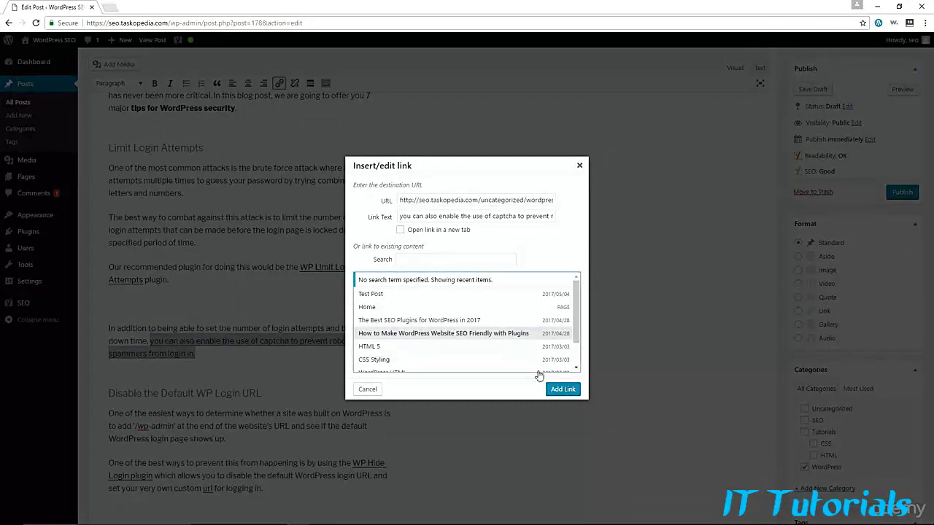
click(419, 232)
click(568, 391)
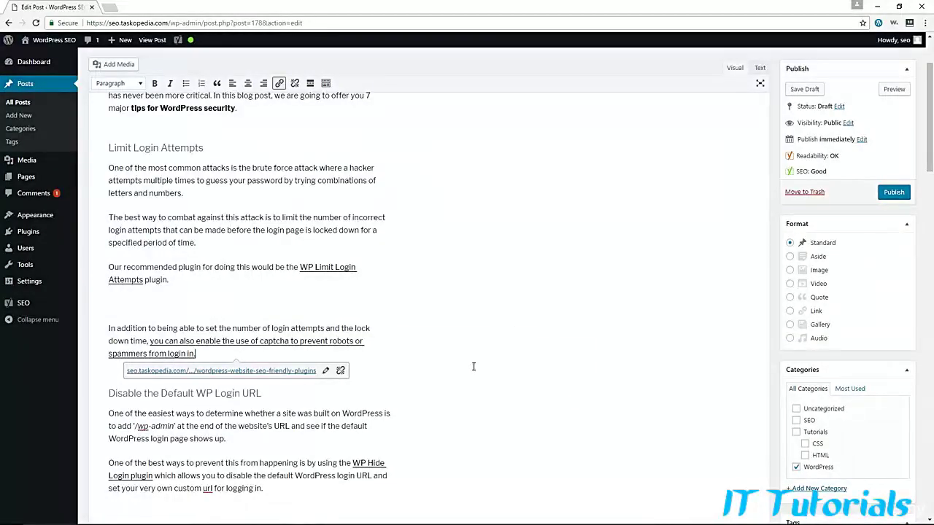
Check the post's SEO analysis for the result on normal internal links
scroll(473, 366, down, 2)
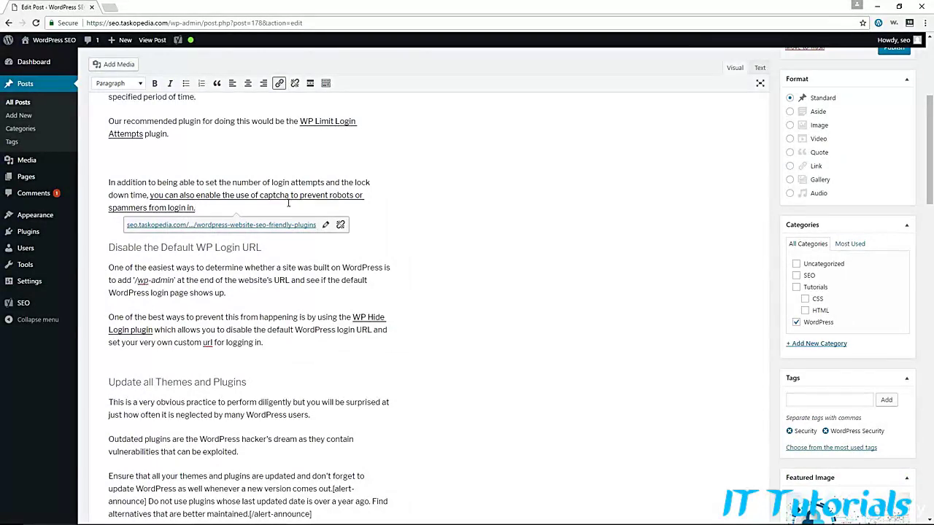
scroll(454, 308, down, 15)
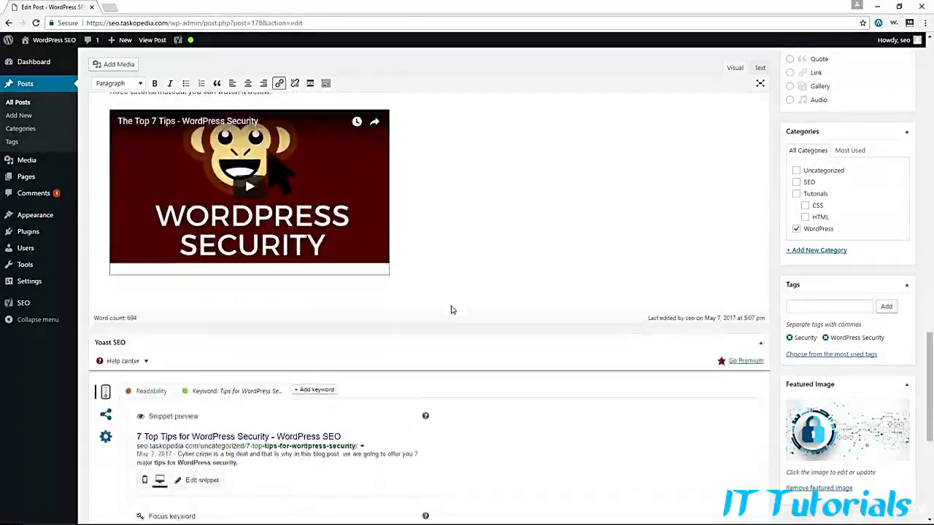
scroll(451, 310, down, 5)
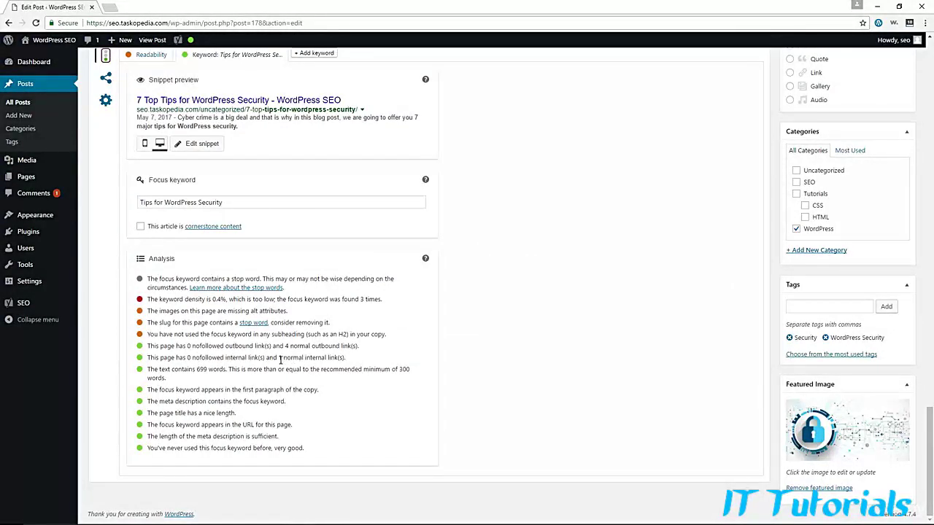
drag(279, 357, 335, 357)
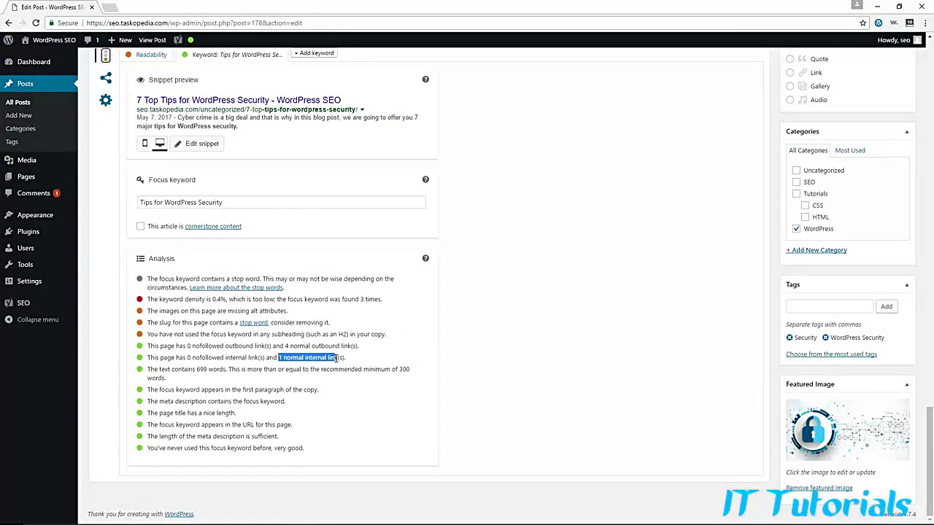
click(405, 365)
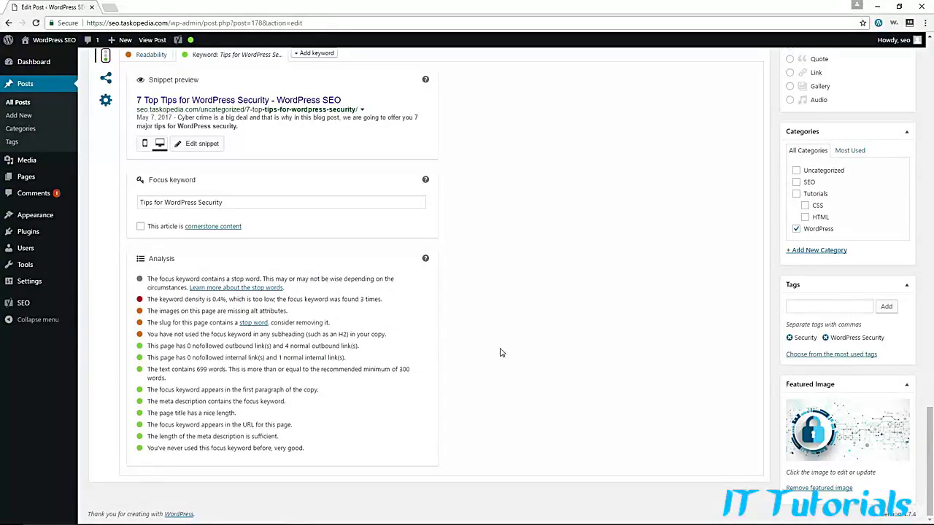
Open the post's featured image in the media library and set its alt text to "Tips for WordPress Security"
scroll(507, 356, up, 10)
scroll(508, 355, up, 5)
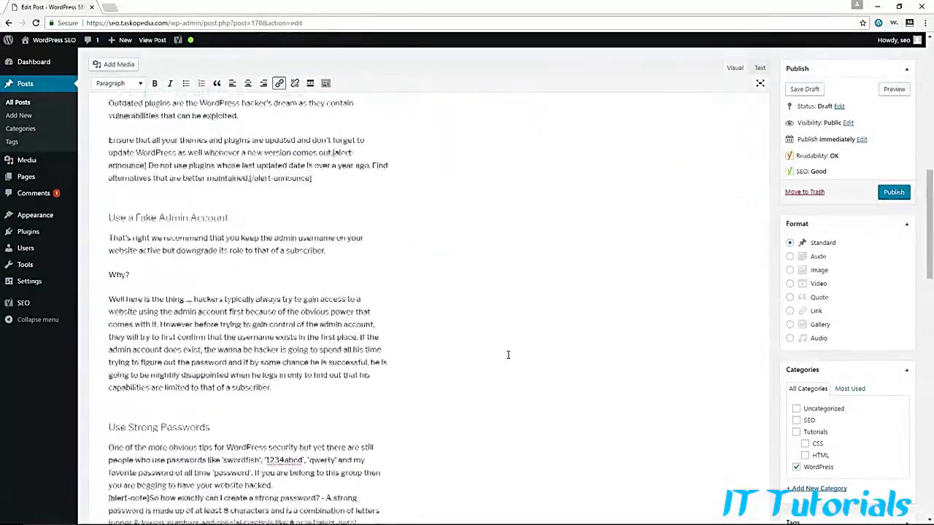
scroll(788, 359, down, 2)
scroll(789, 364, down, 5)
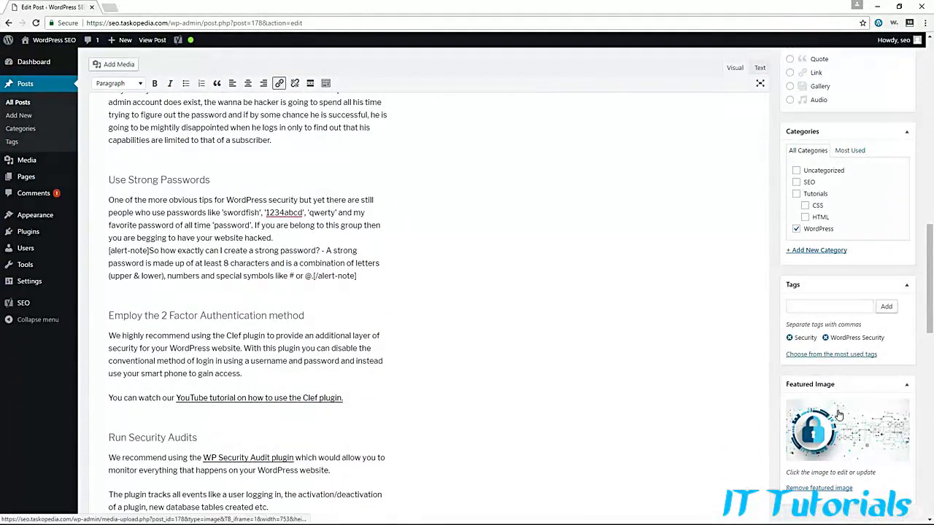
click(818, 427)
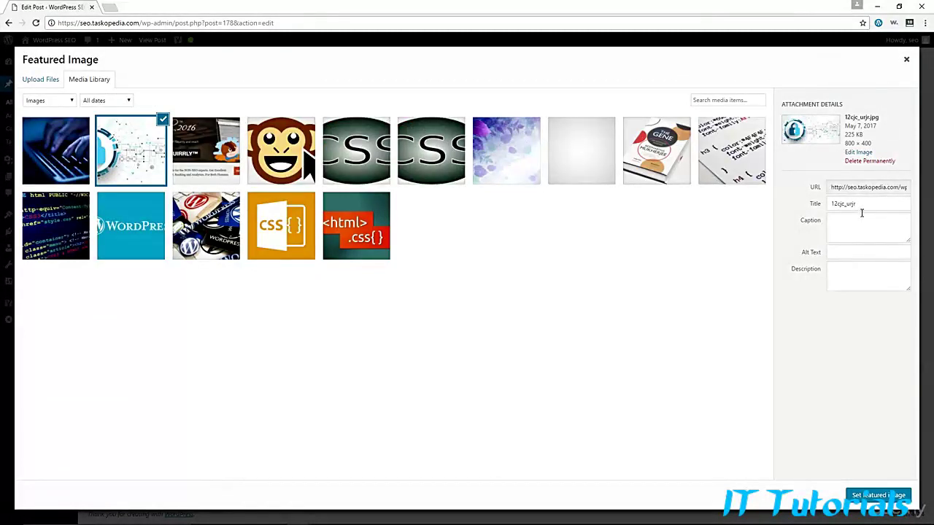
click(845, 253)
text(ty)
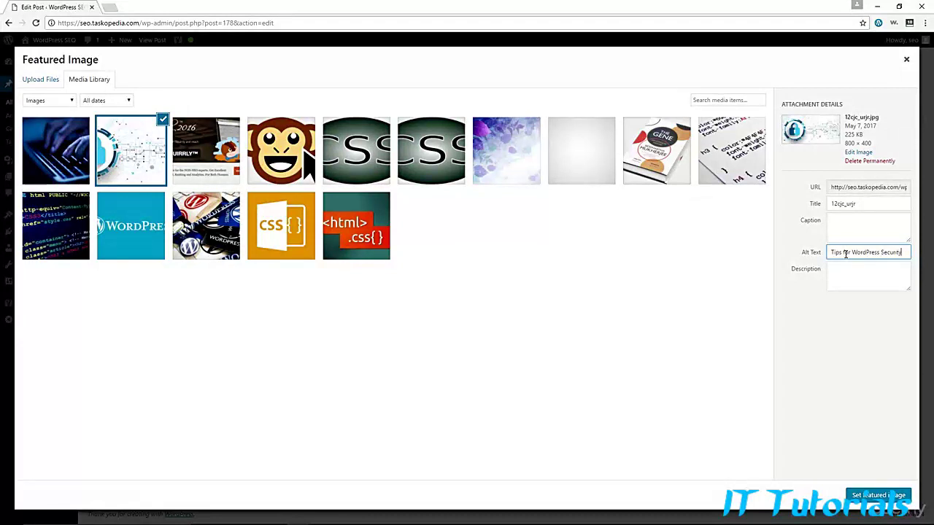
Copy the alt text "Tips for WordPress Security" into the image's title and set it as the featured image
drag(862, 205, 828, 206)
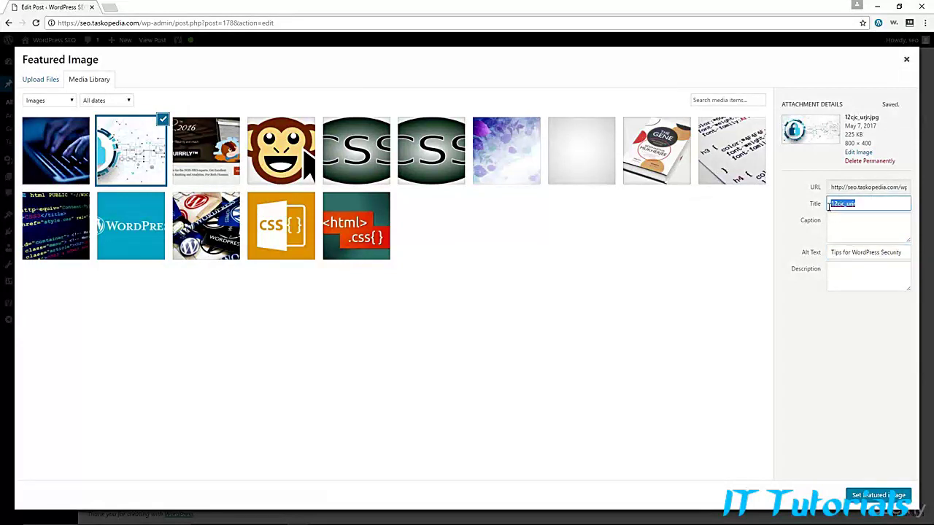
drag(902, 252, 829, 254)
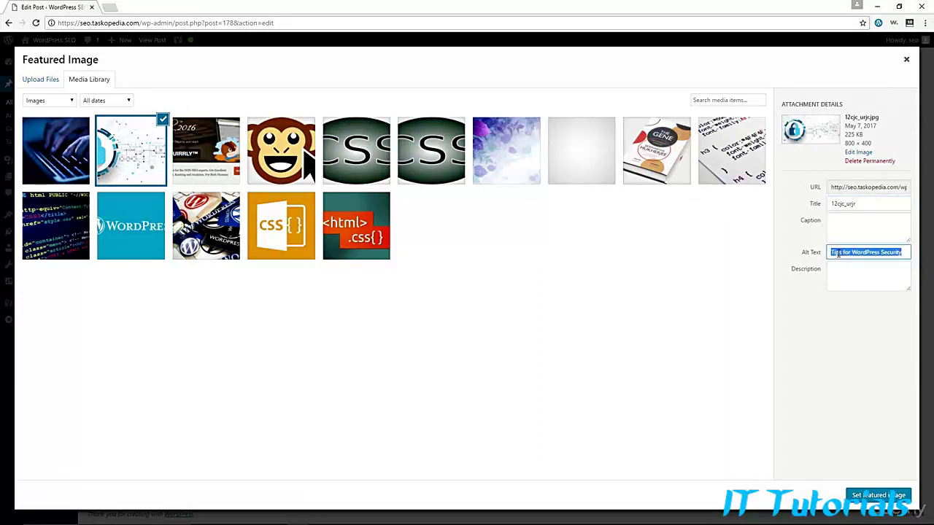
right_click(831, 254)
click(762, 272)
drag(863, 204, 831, 205)
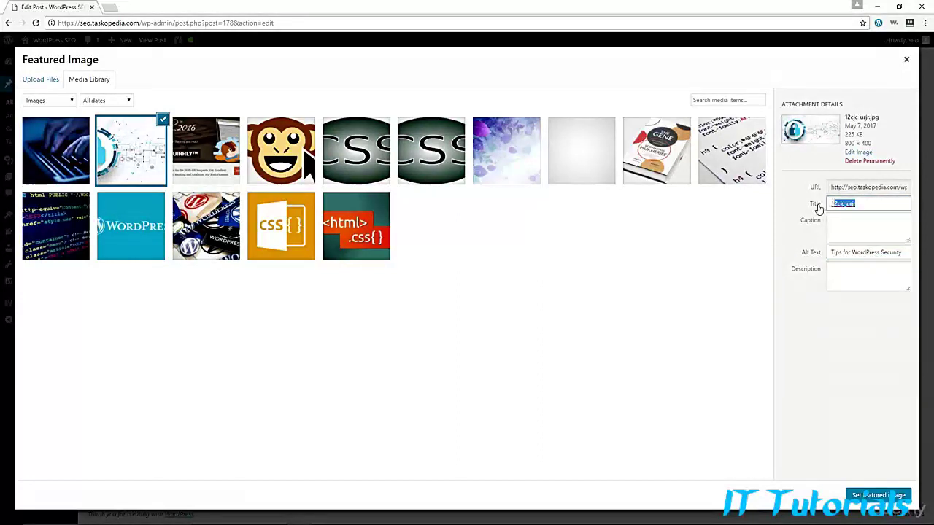
key(ctrl+v)
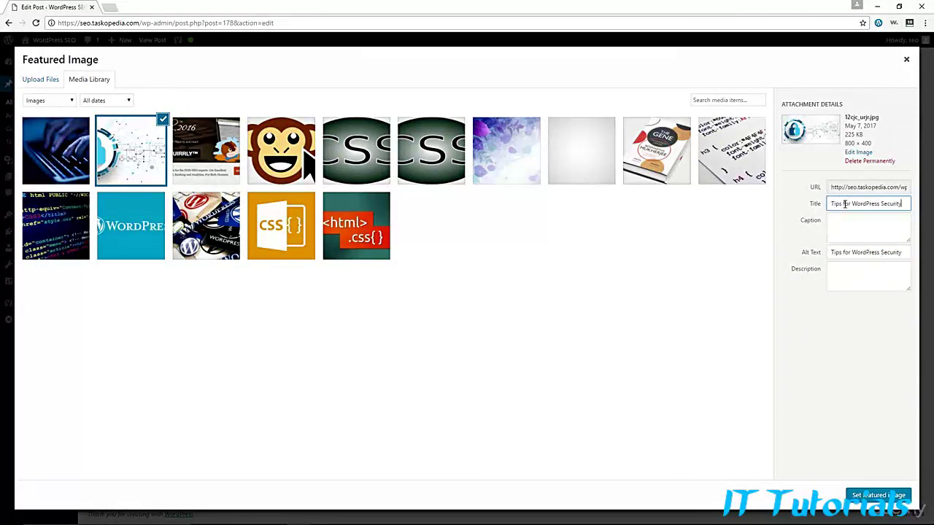
click(868, 495)
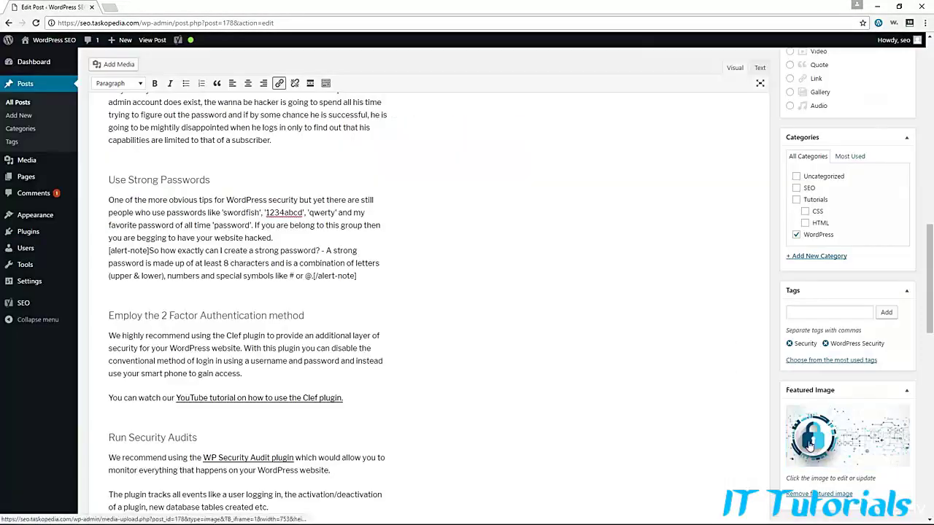
Recheck the SEO analysis for the image alt attributes and the keyword density
scroll(648, 302, down, 10)
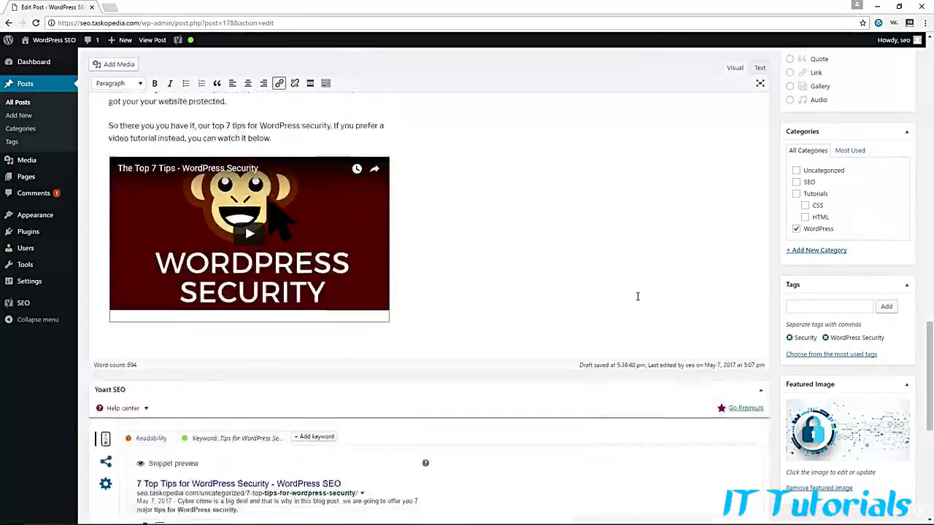
scroll(636, 301, down, 3)
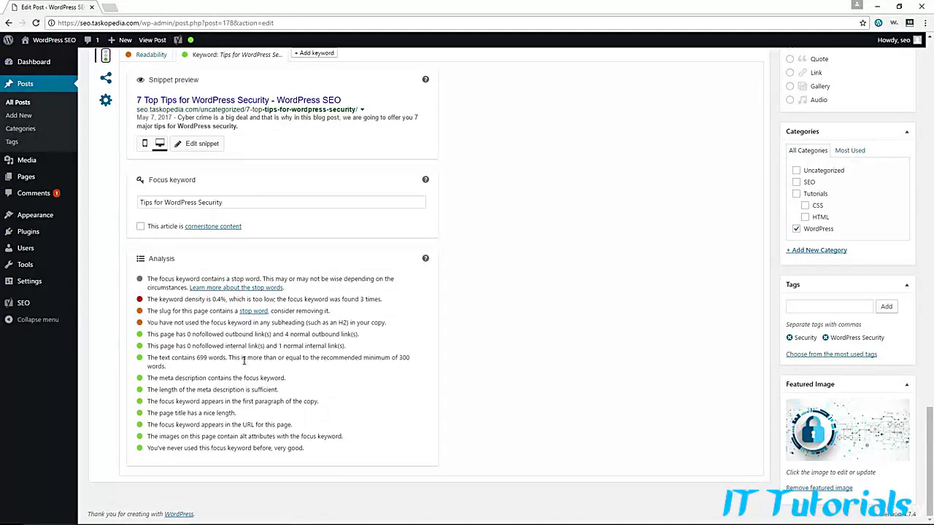
scroll(141, 323, up, 2)
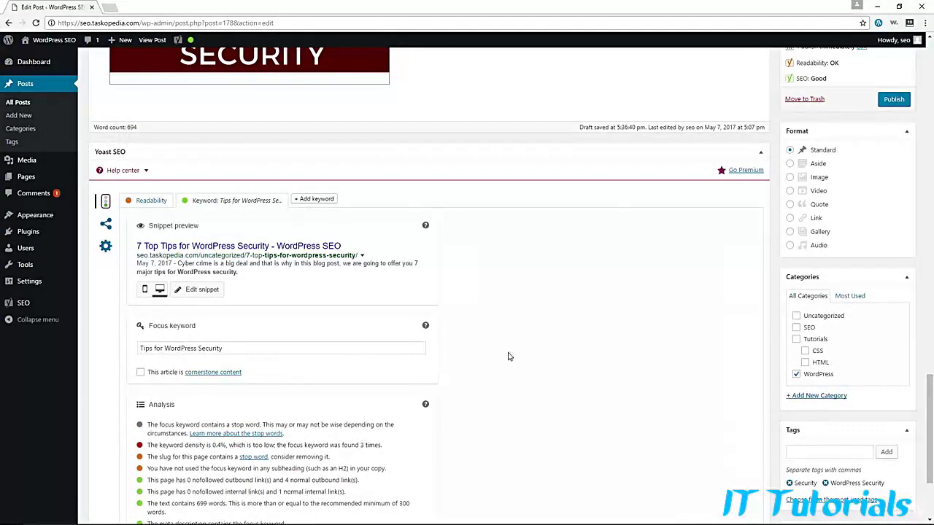
scroll(506, 357, down, 2)
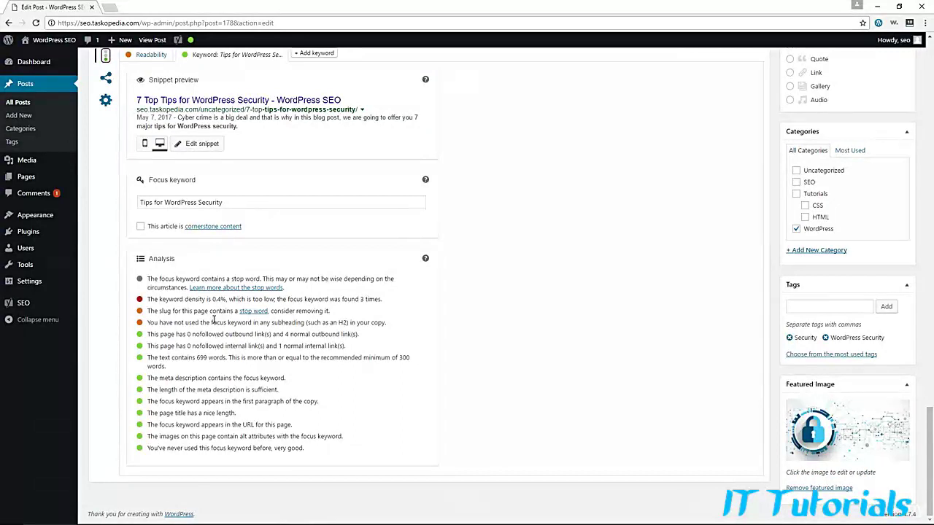
drag(151, 300, 208, 302)
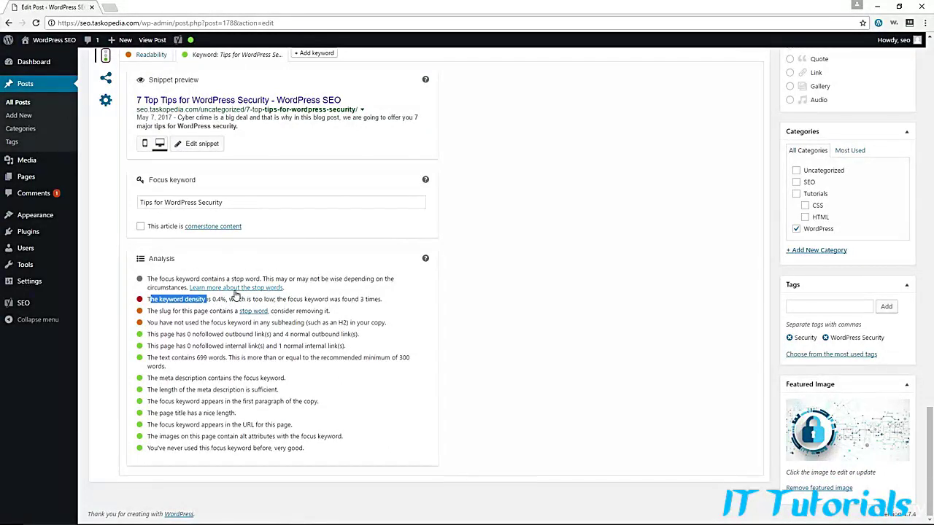
Review the closing sections of the post for focus keyword use and compare them with the keyword density result
scroll(427, 374, up, 5)
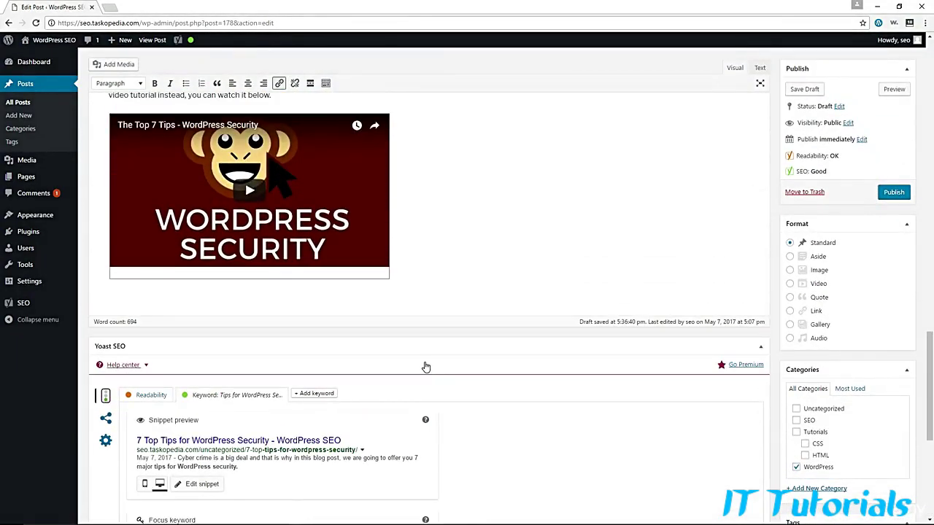
scroll(425, 366, up, 5)
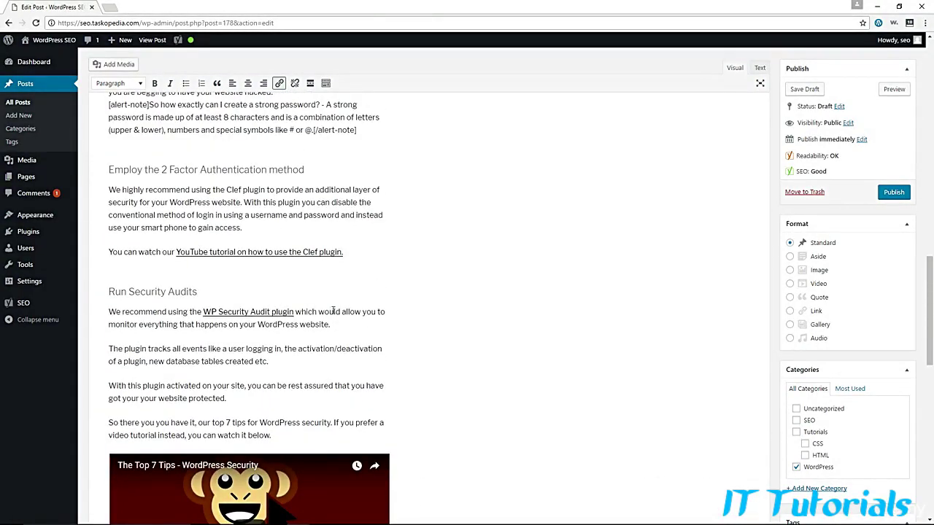
scroll(418, 326, down, 5)
scroll(418, 327, up, 6)
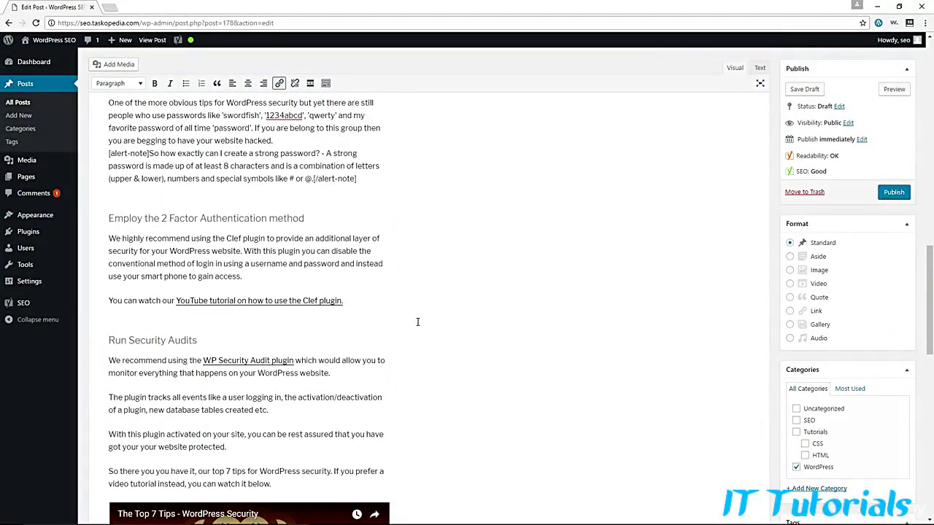
scroll(421, 317, up, 1)
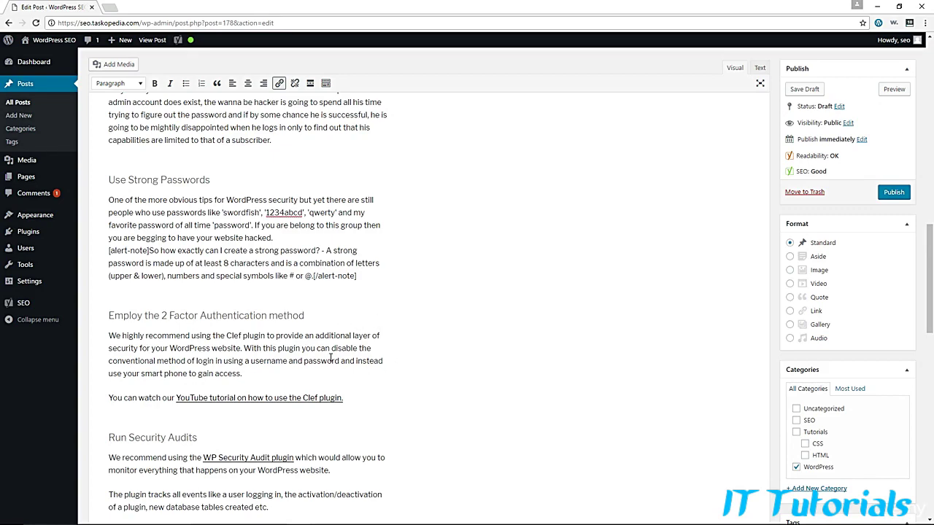
scroll(330, 357, down, 2)
scroll(330, 357, down, 3)
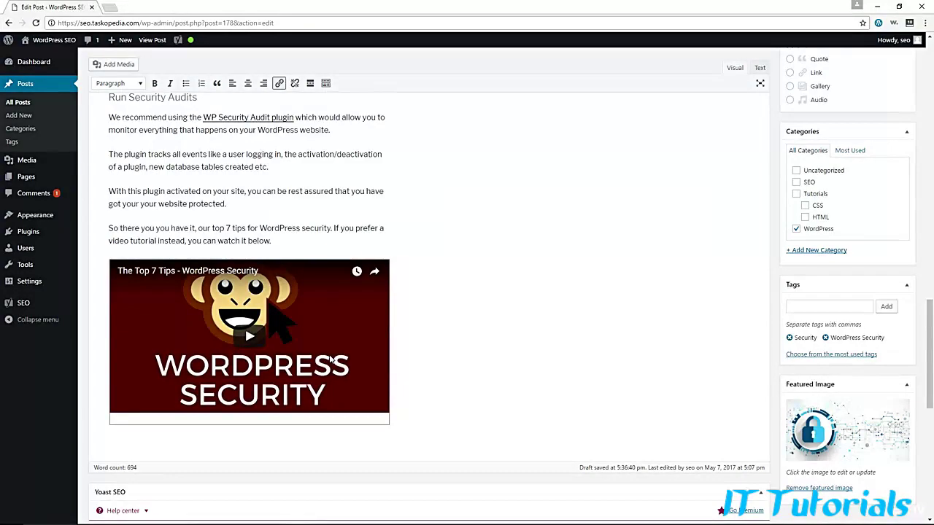
scroll(467, 307, down, 6)
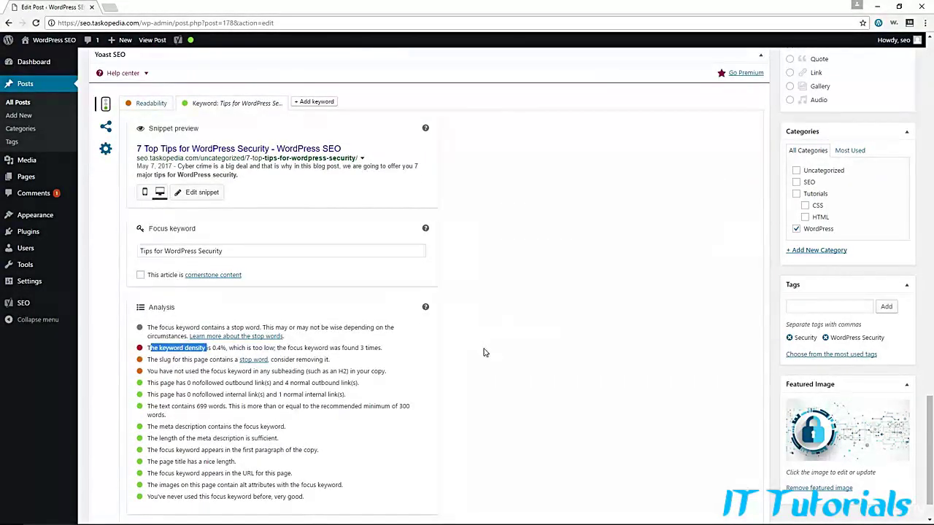
Save the WordPress security post as a draft
scroll(483, 352, up, 2)
scroll(483, 352, up, 7)
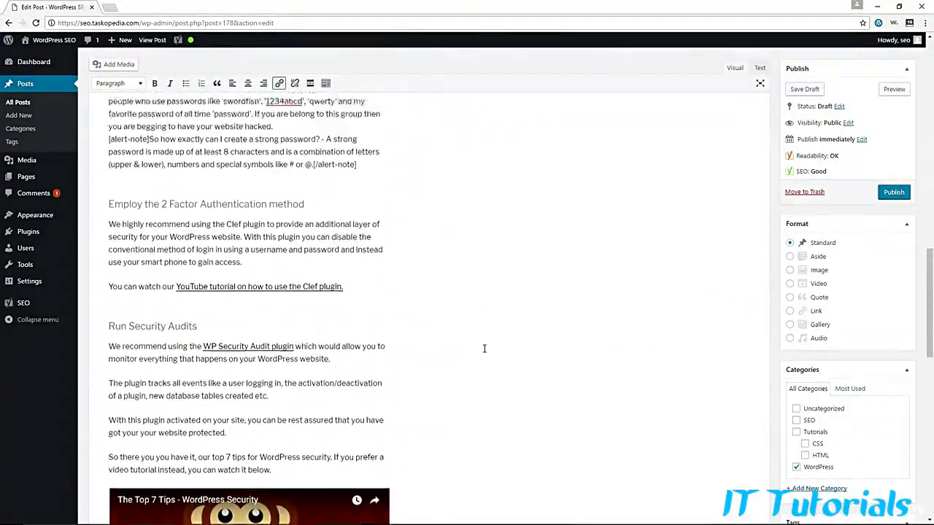
scroll(483, 349, up, 3)
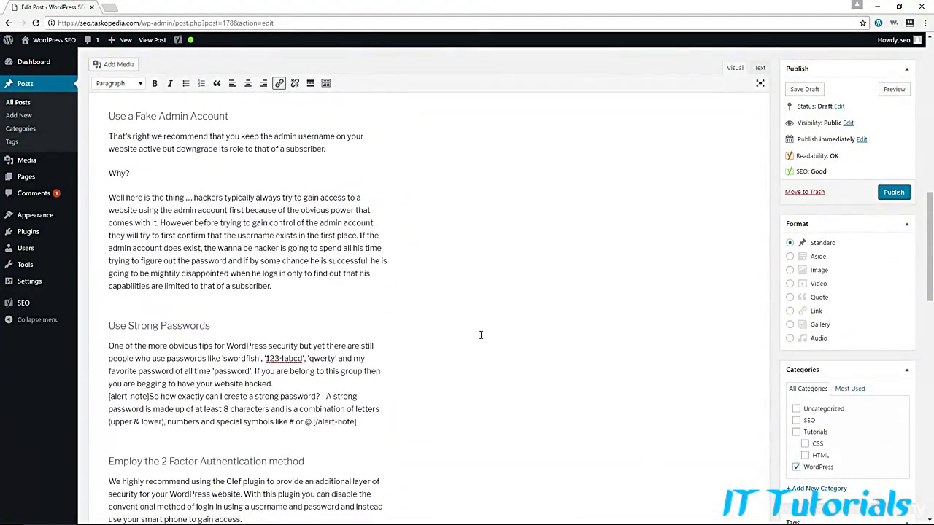
click(805, 90)
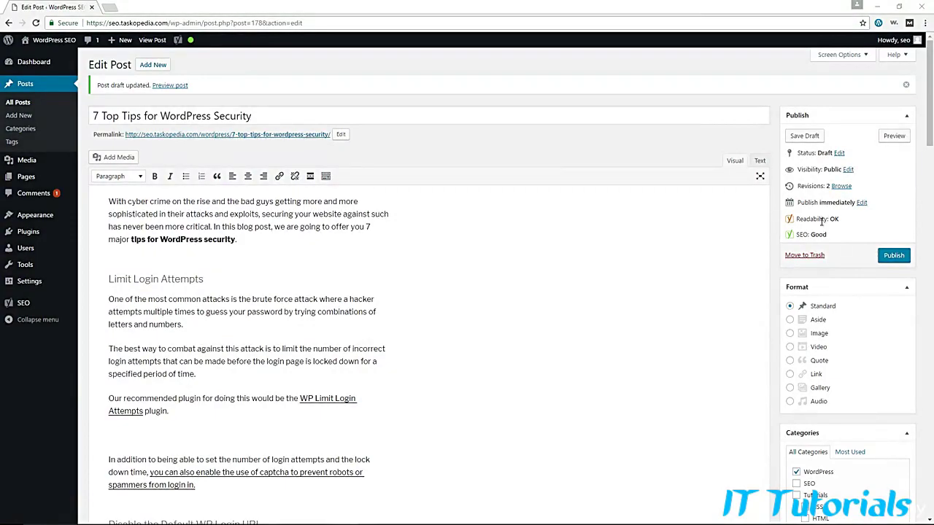
Examine the post's readability analysis, consult Yoast's passive voice help article, and return to the post editor
scroll(455, 246, down, 5)
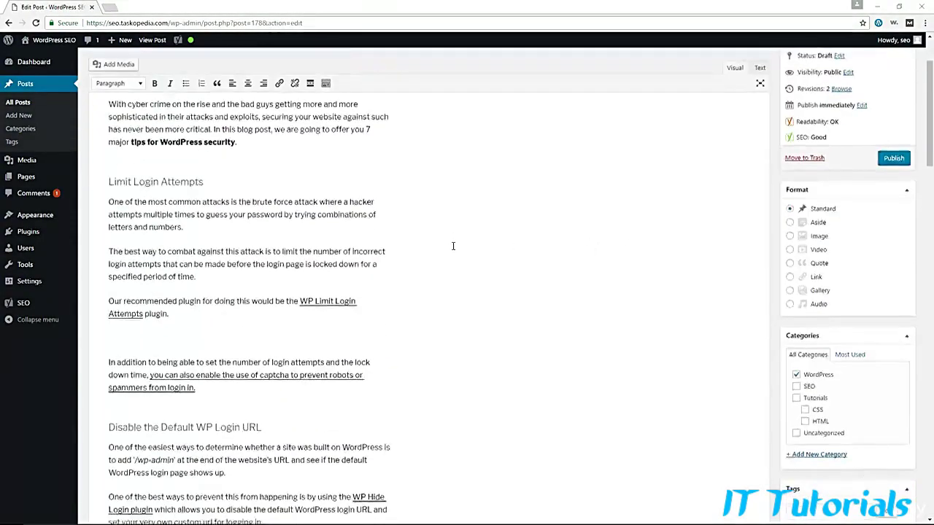
scroll(453, 246, down, 20)
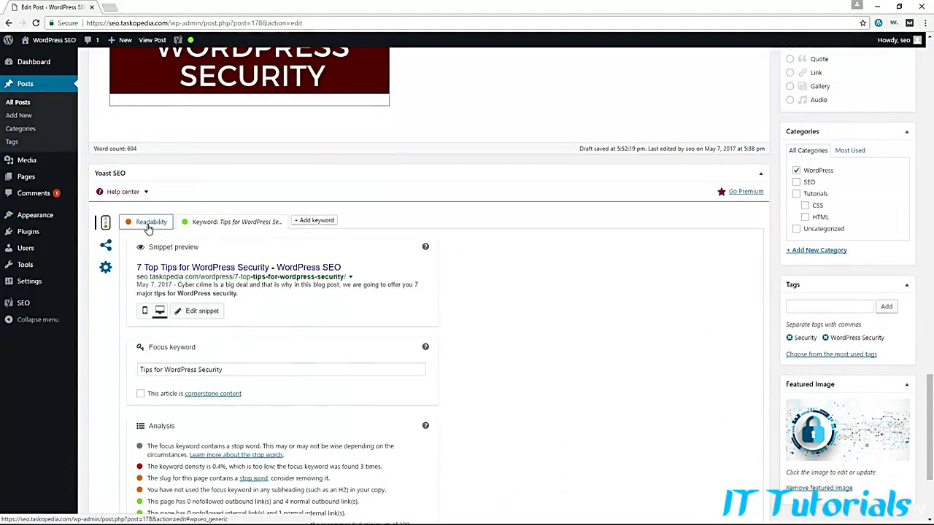
click(149, 229)
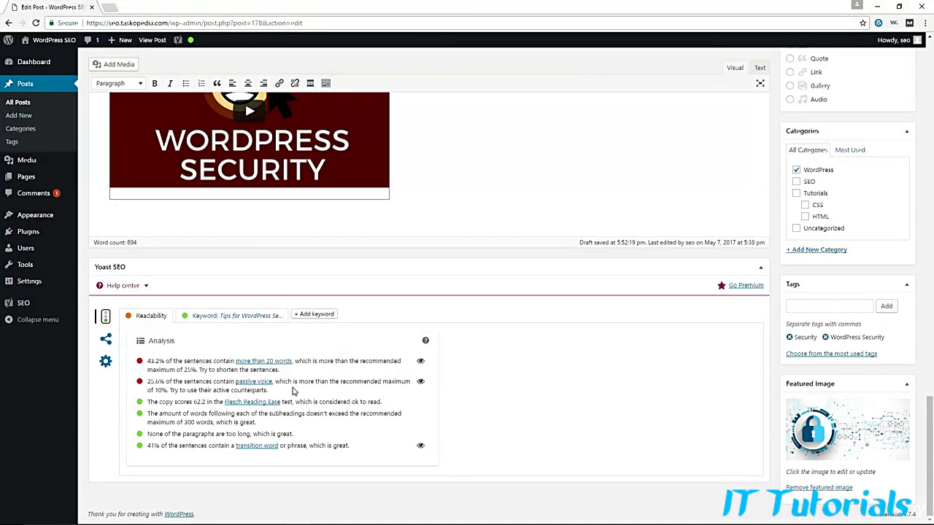
click(254, 381)
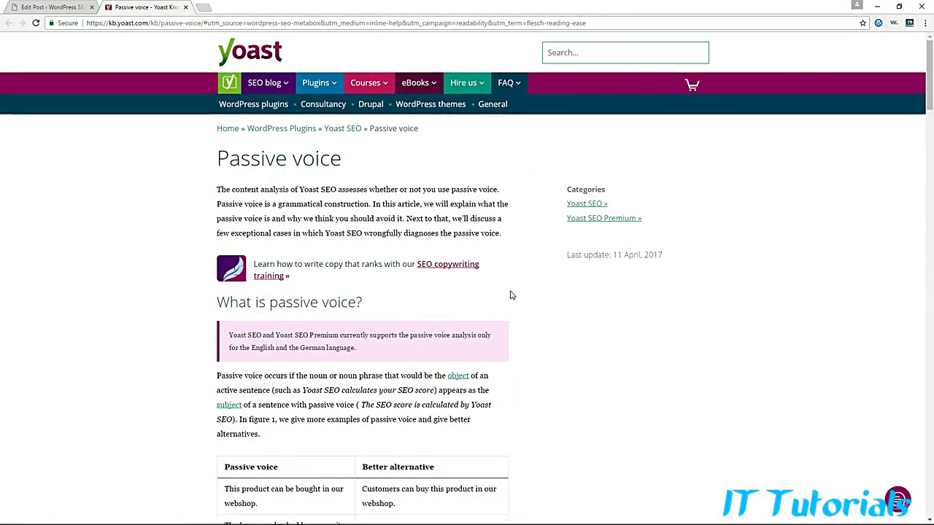
click(65, 5)
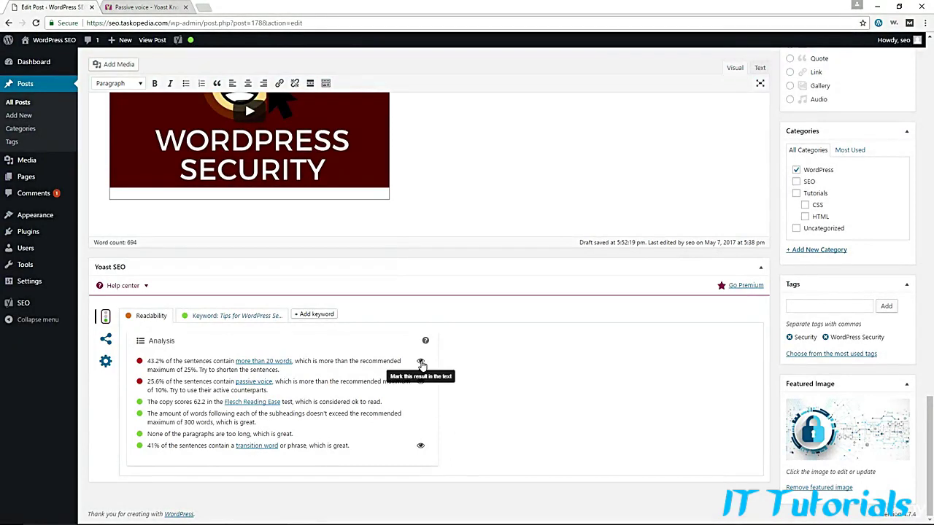
Mark the sentences longer than 20 words in the post and review the highlighted passages across its sections
click(421, 363)
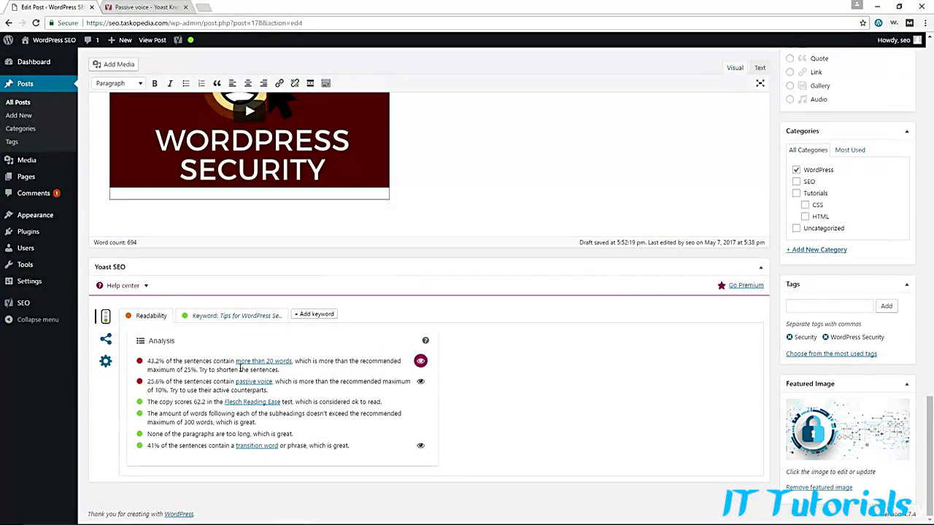
scroll(516, 384, up, 5)
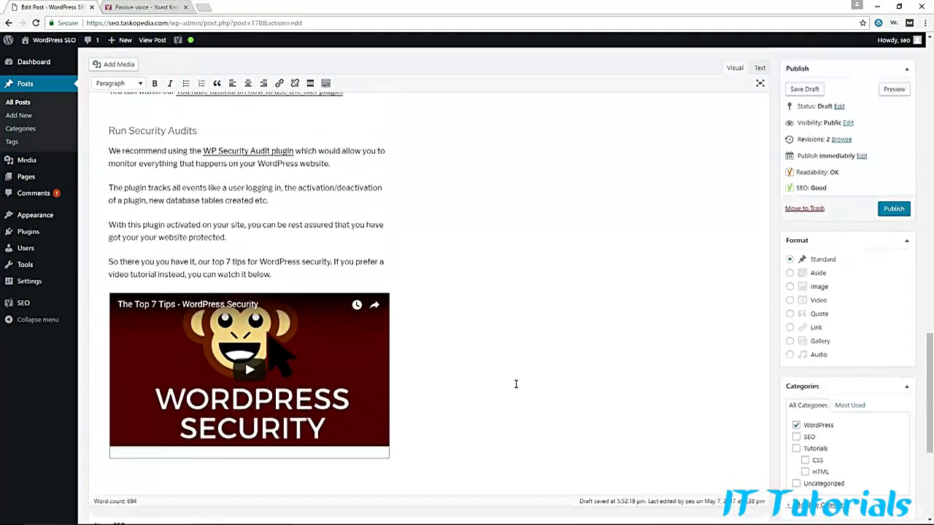
scroll(408, 361, up, 4)
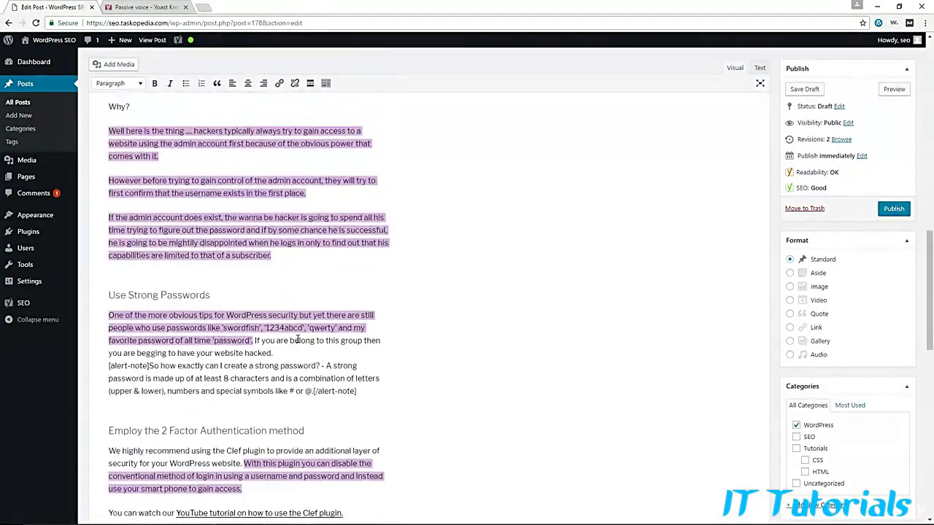
scroll(297, 339, up, 1)
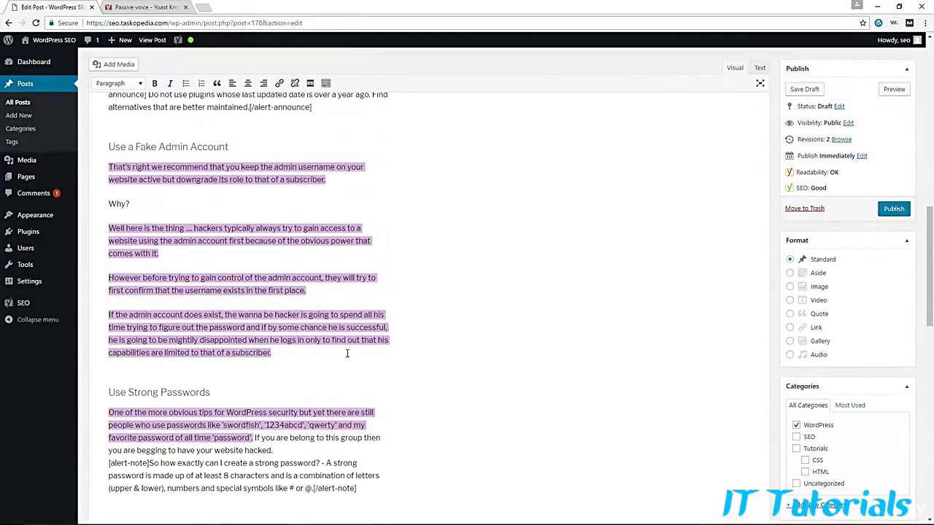
scroll(347, 353, up, 10)
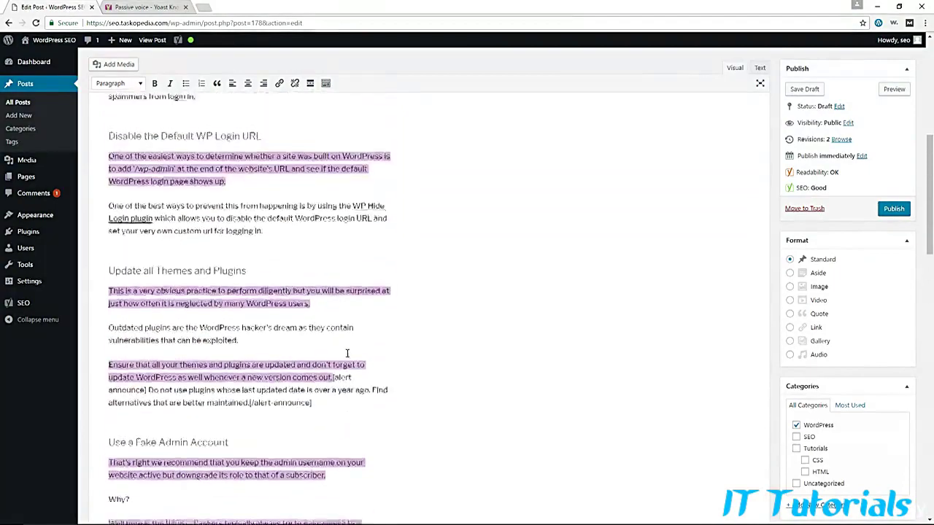
scroll(347, 353, down, 20)
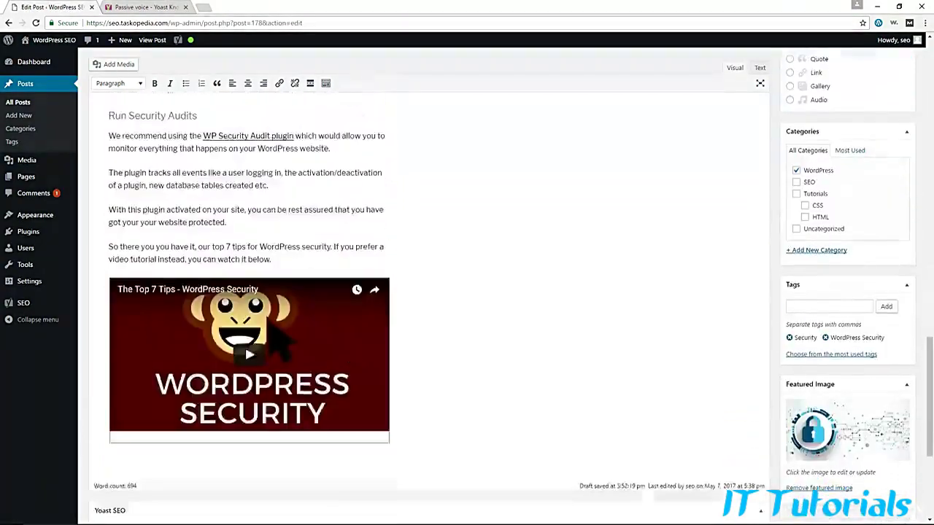
scroll(365, 438, down, 2)
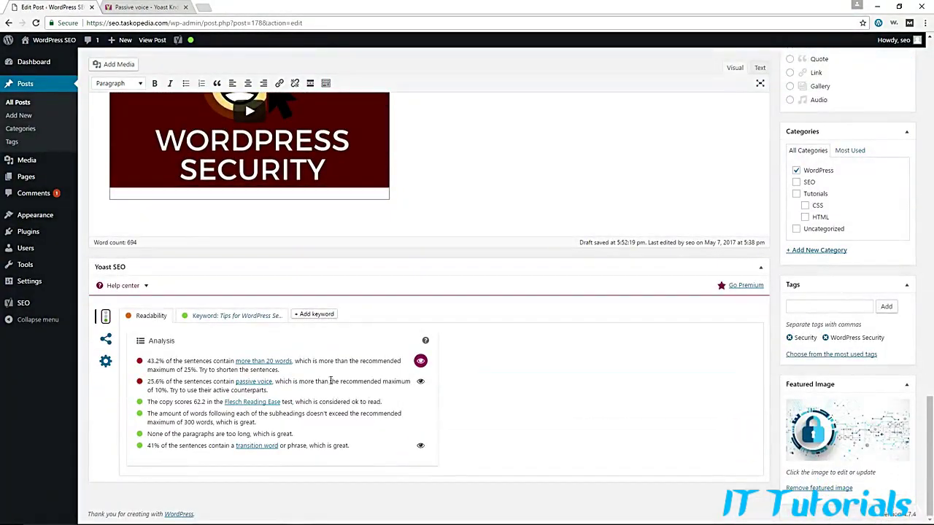
scroll(471, 387, up, 4)
scroll(471, 388, up, 15)
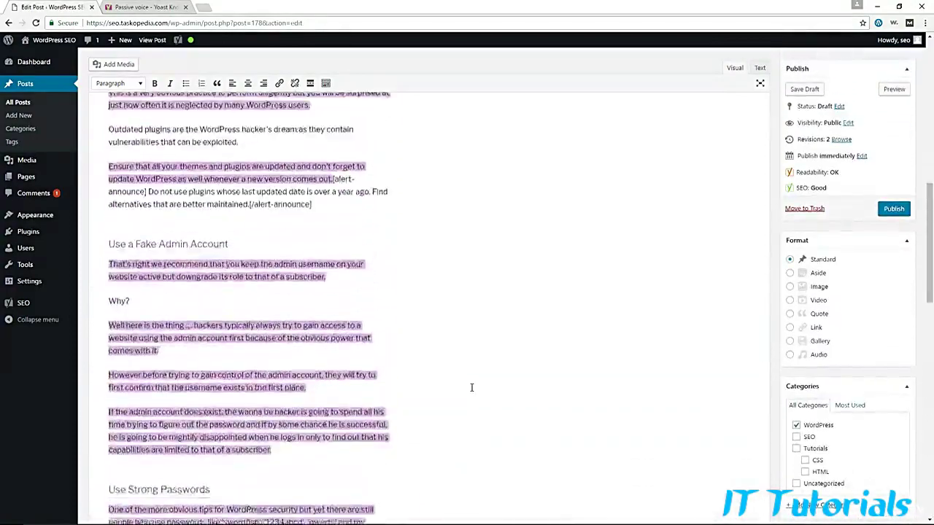
scroll(471, 387, up, 2)
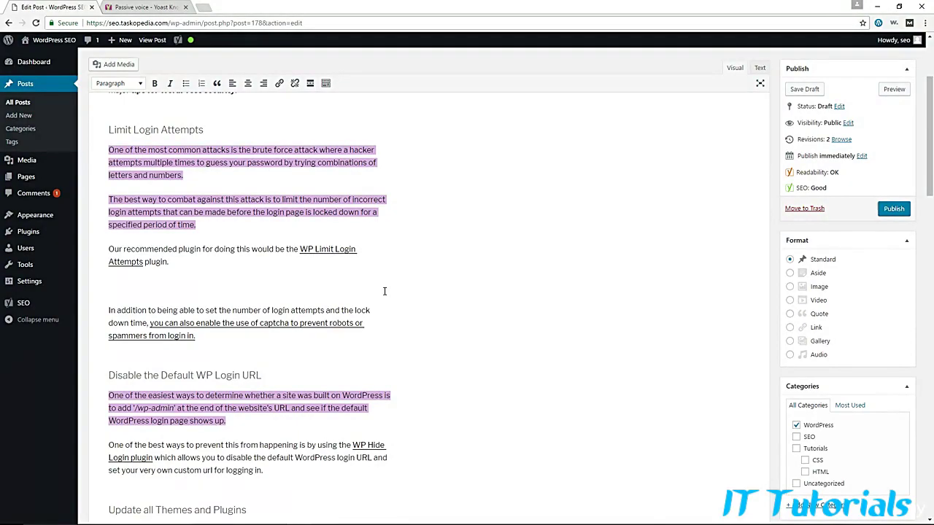
scroll(386, 292, down, 15)
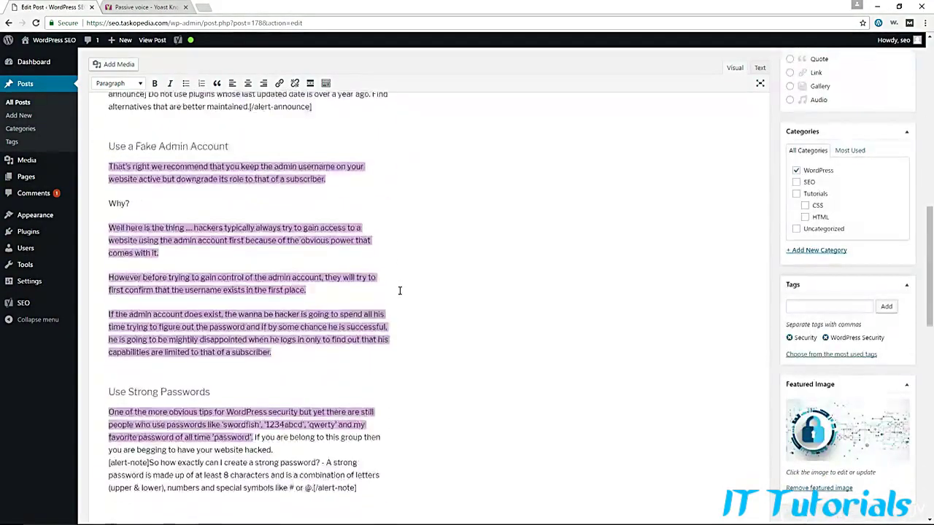
scroll(400, 292, down, 6)
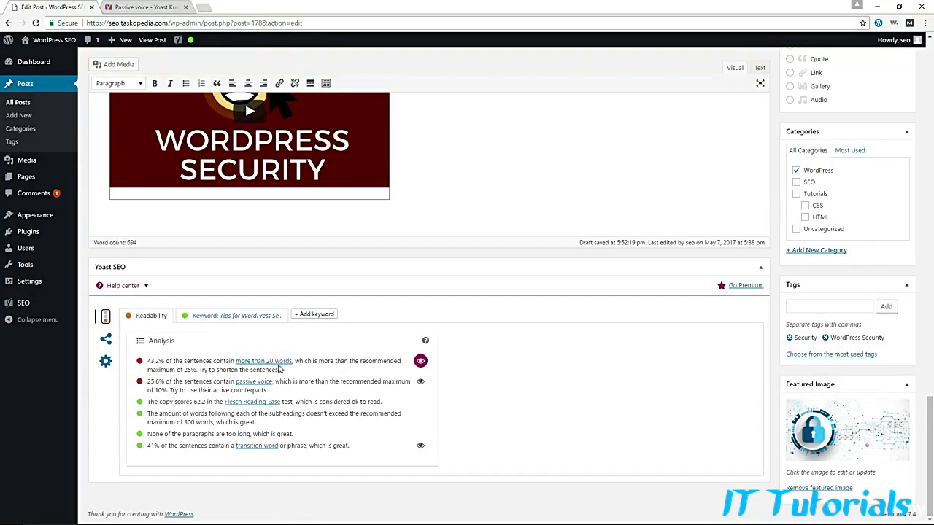
Examine the overlong sentence beginning "That's right we recommend" in the Use a Fake Admin Account section, selecting and deselecting its text
scroll(464, 366, up, 10)
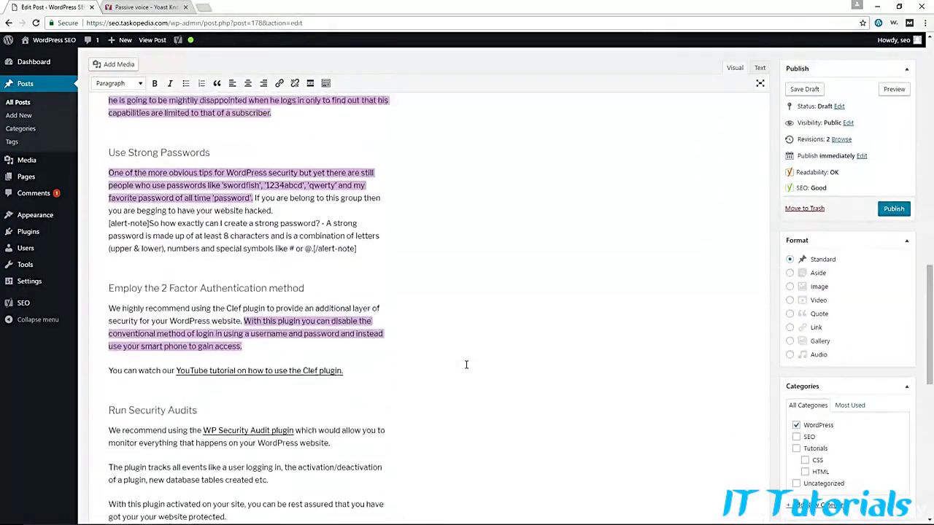
scroll(466, 364, up, 5)
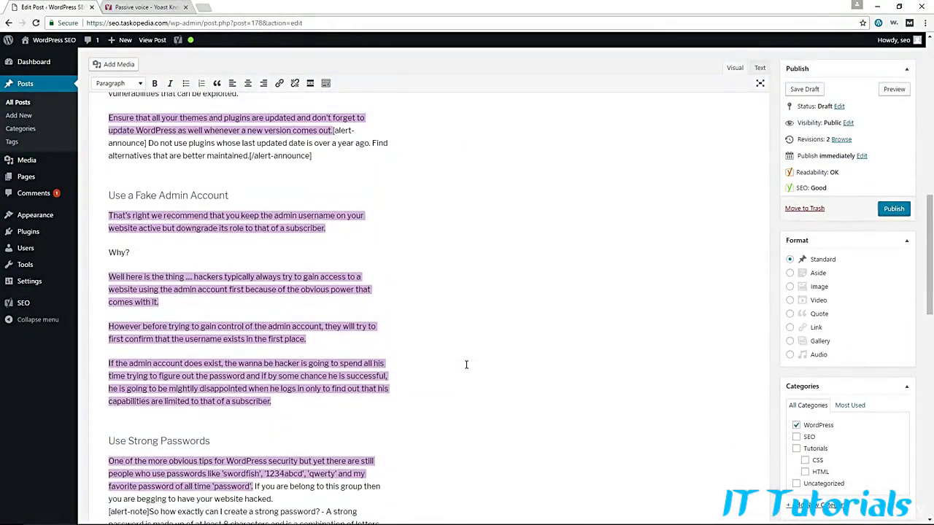
scroll(466, 365, up, 1)
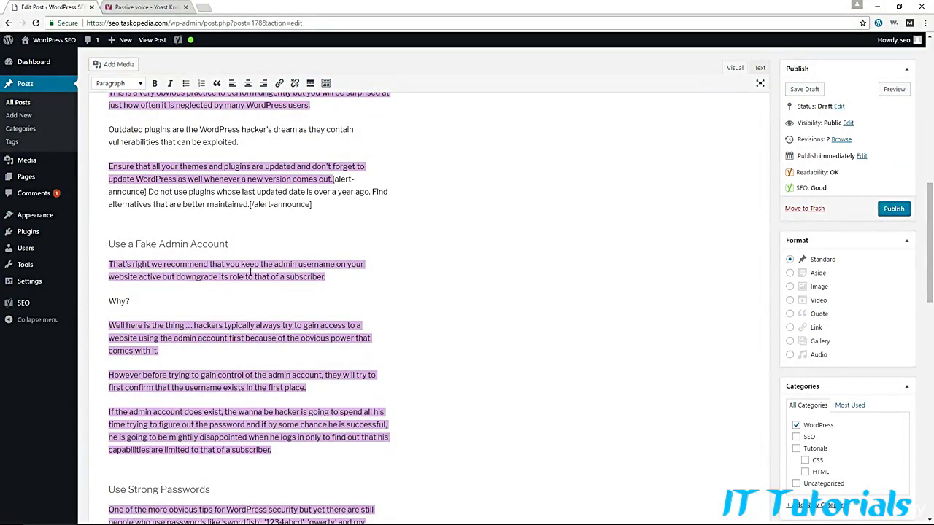
drag(326, 277, 113, 265)
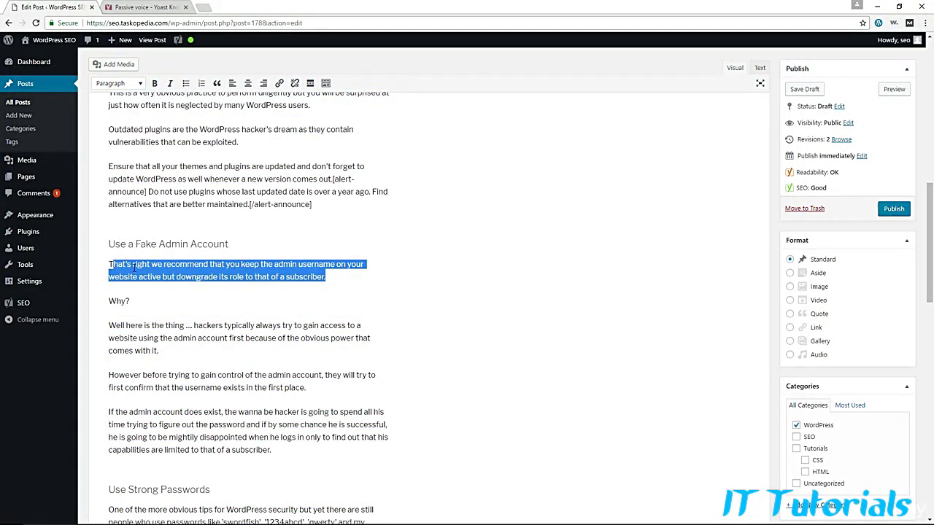
click(420, 282)
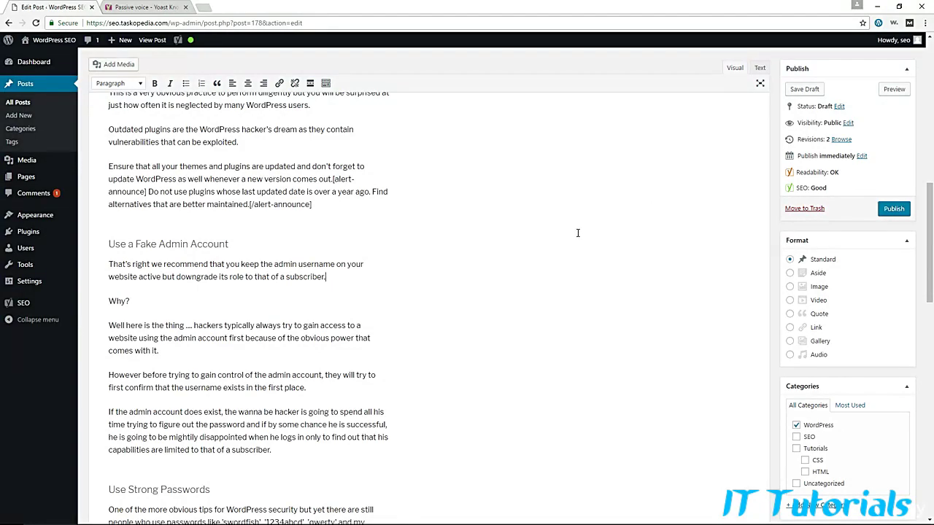
Recheck the readability analysis for sentence length and passive voice against the post's closing text
scroll(574, 232, down, 6)
scroll(574, 233, down, 6)
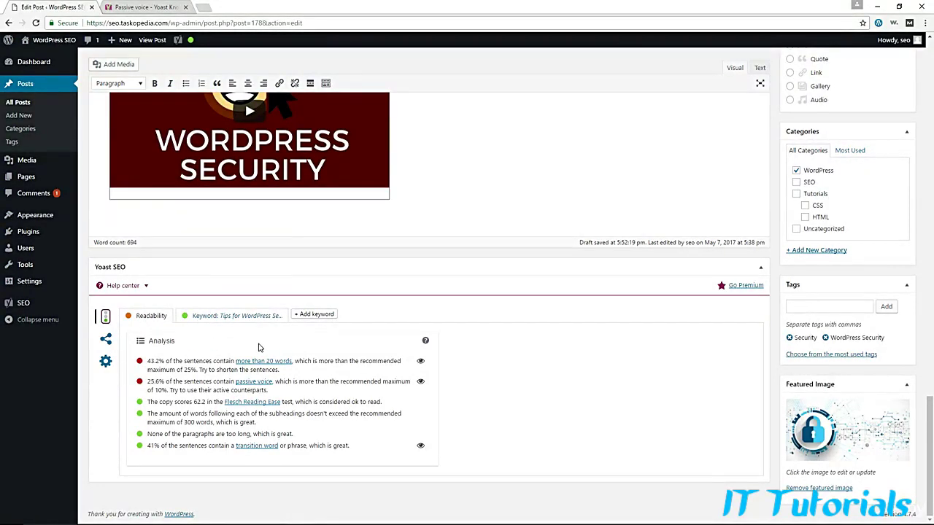
scroll(487, 424, up, 10)
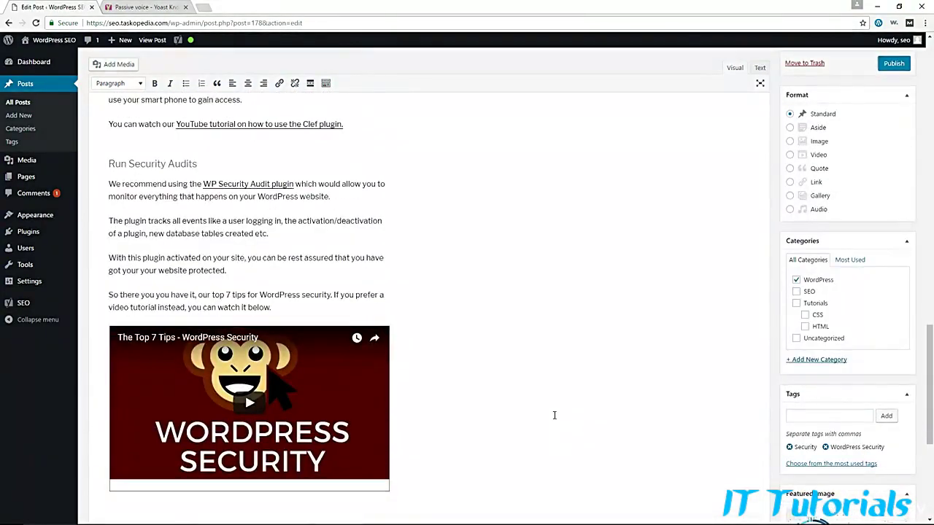
scroll(554, 415, down, 5)
scroll(554, 418, down, 3)
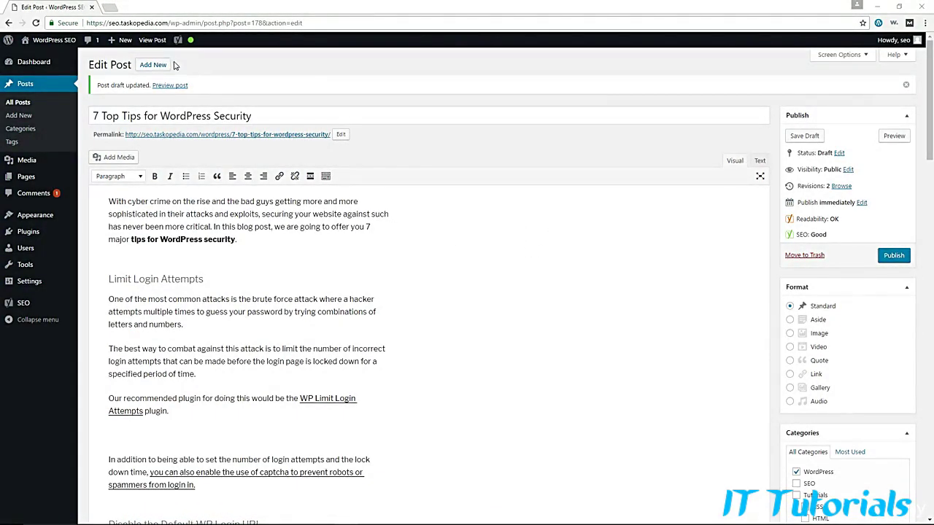
Open the SEO Book keyword research tool for the post's focus keyword from the Yoast shortcuts
mouse_move(178, 47)
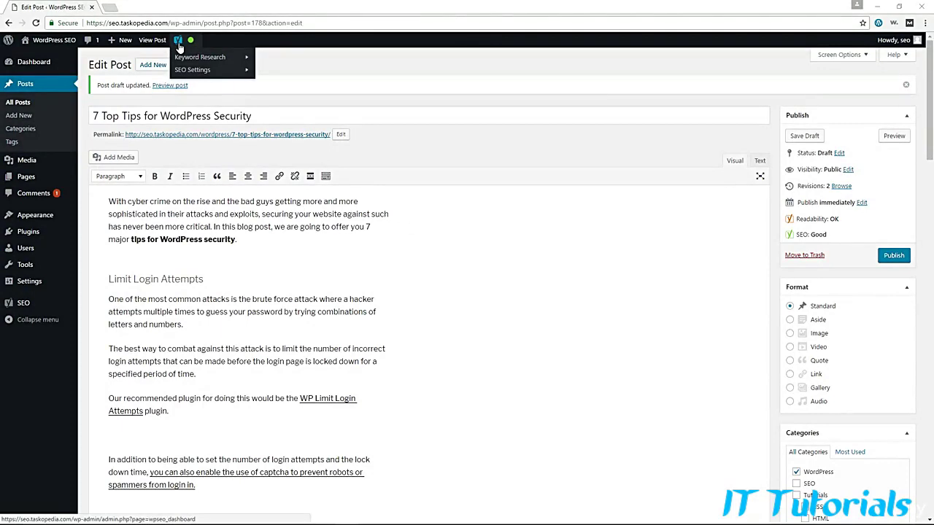
mouse_move(219, 59)
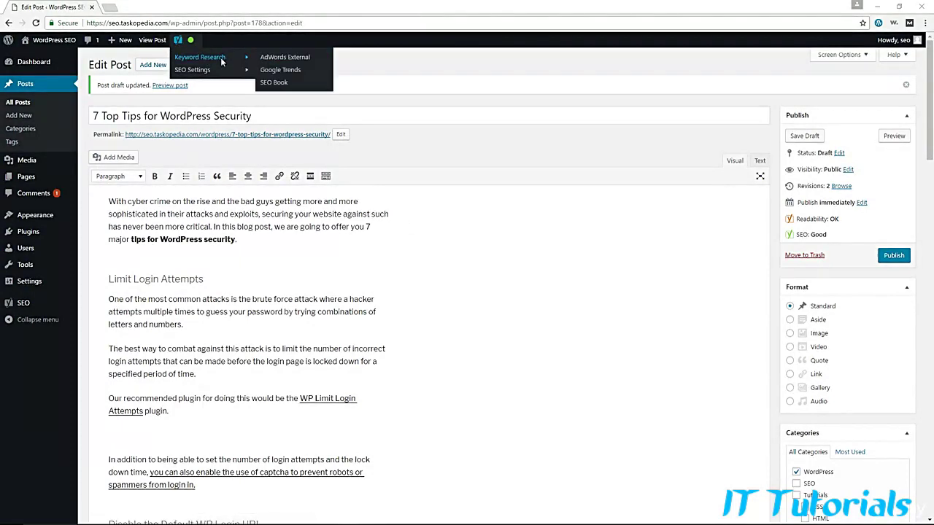
click(284, 85)
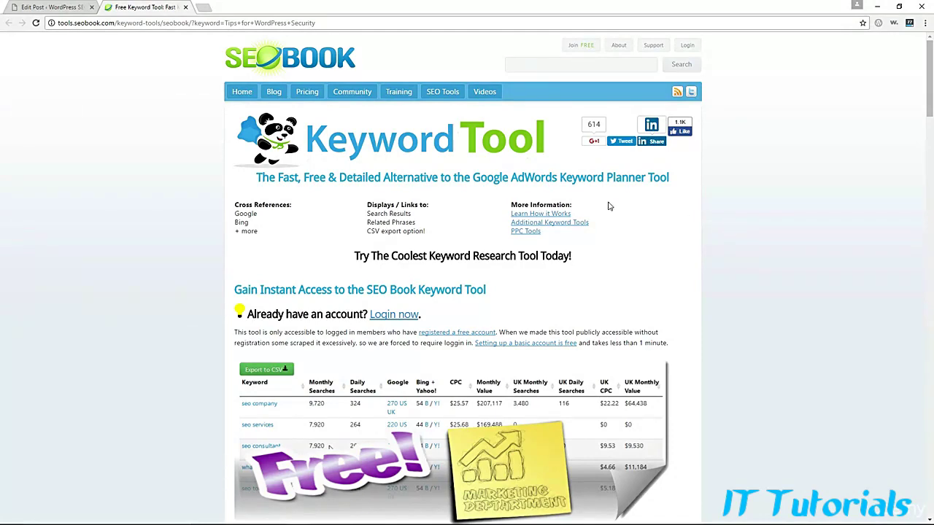
Review the SEO Book Keyword Tool page's access requirements and feature descriptions, and close the page
scroll(751, 212, down, 2)
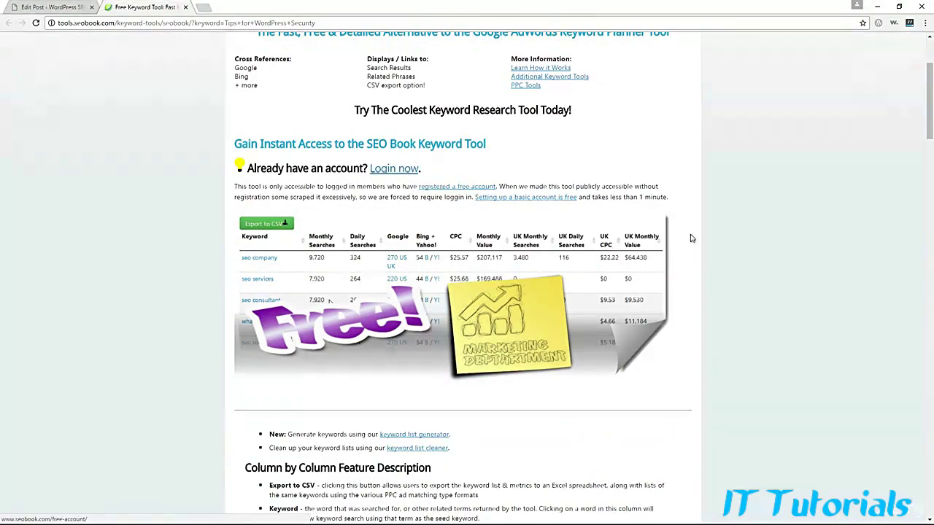
scroll(687, 239, down, 3)
scroll(687, 239, down, 9)
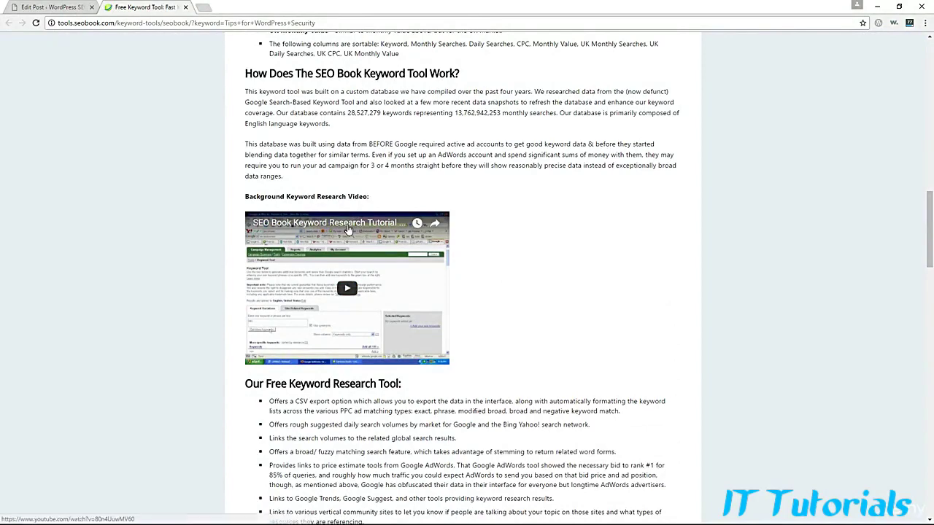
scroll(358, 255, down, 2)
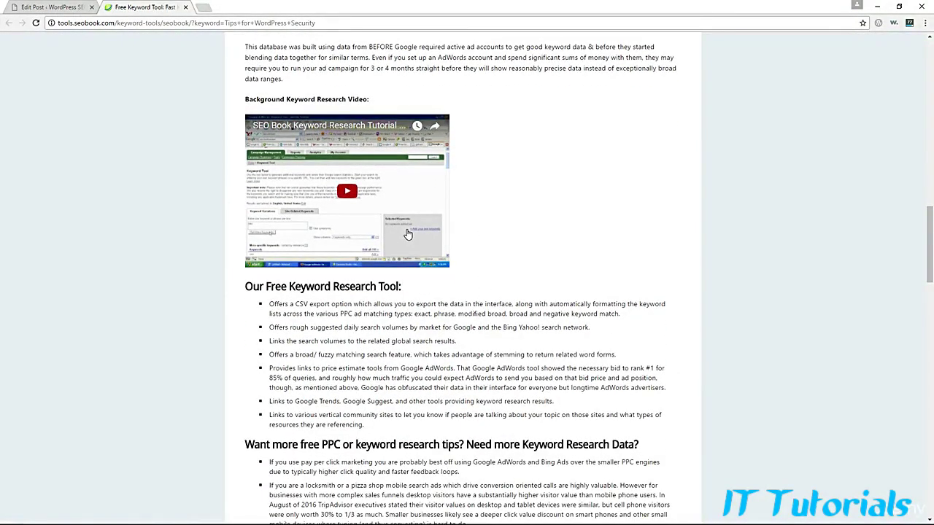
scroll(408, 233, down, 2)
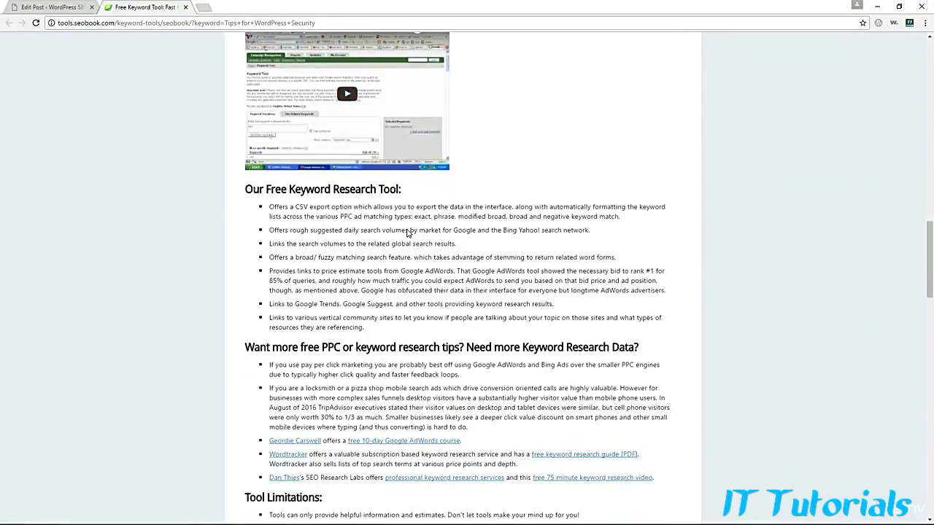
scroll(408, 234, up, 20)
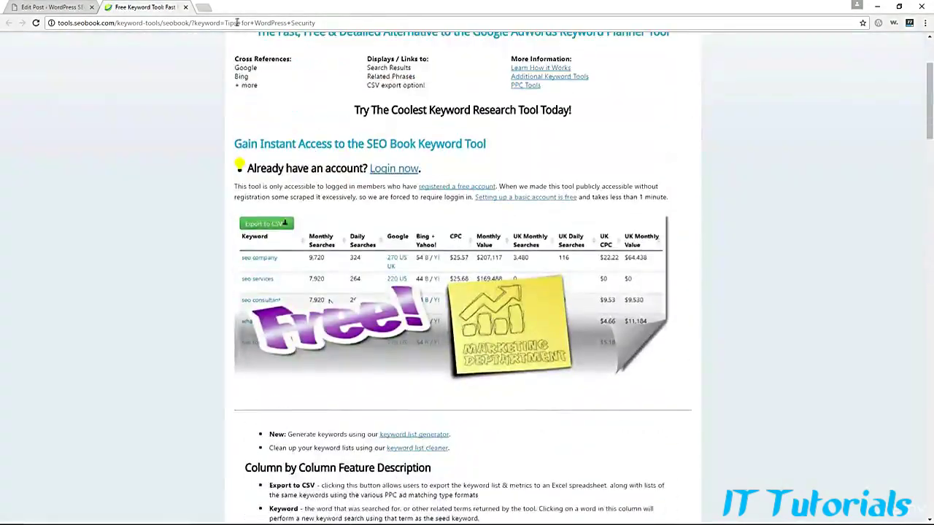
click(185, 7)
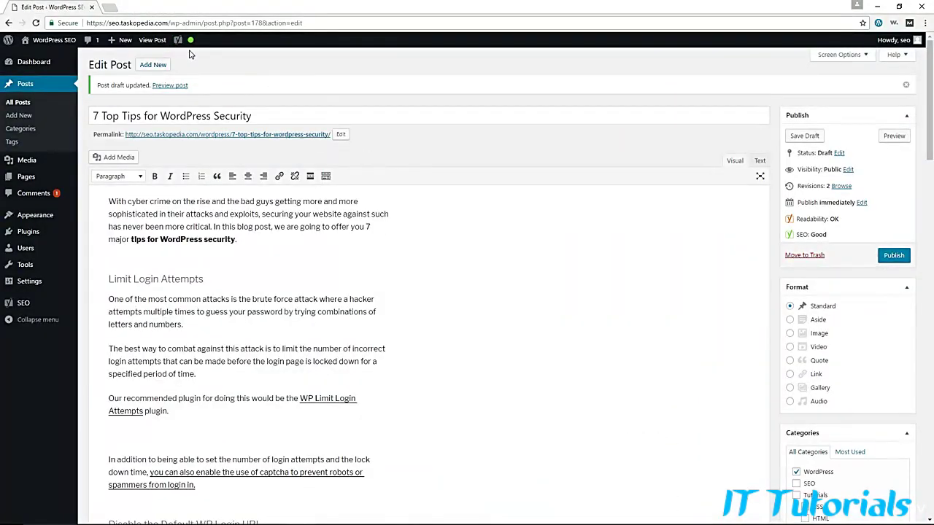
Consult Yoast's cornerstone content article linked below the focus keyword, and return to the post editor
mouse_move(191, 42)
mouse_move(219, 57)
scroll(535, 258, down, 15)
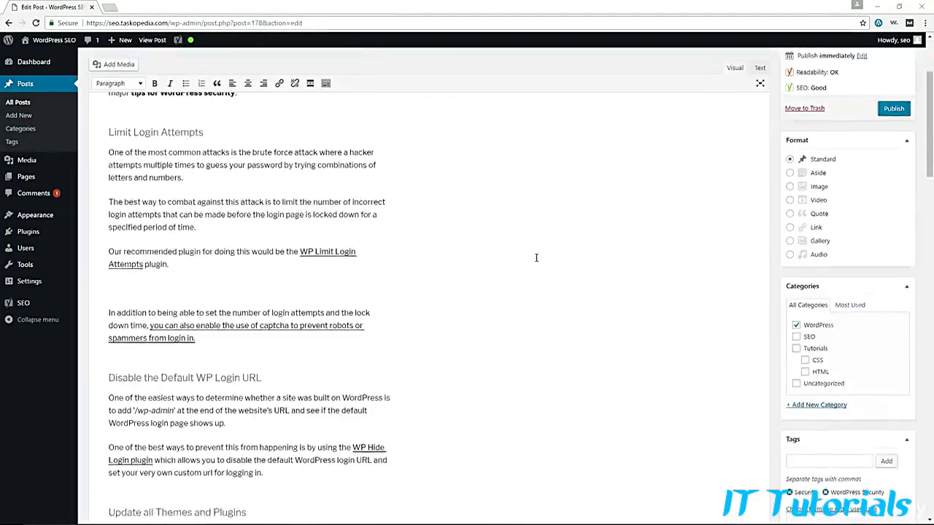
scroll(536, 257, down, 12)
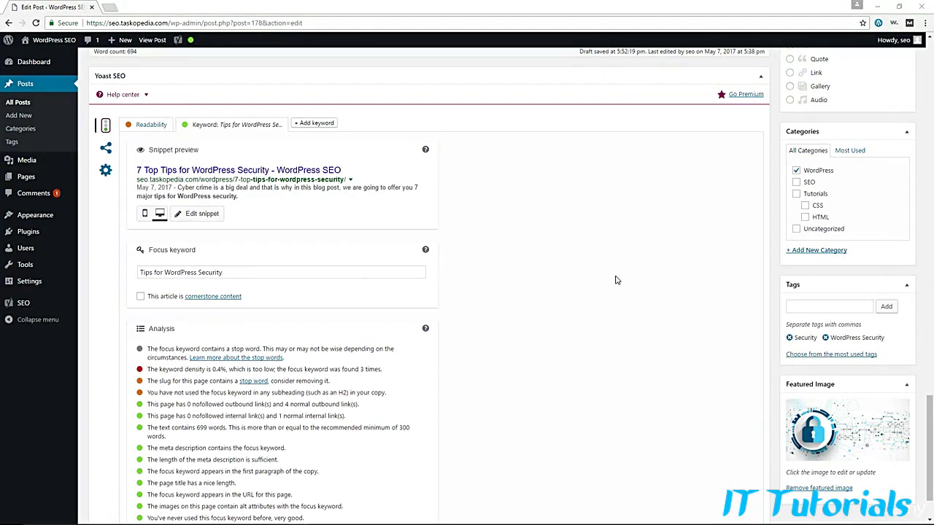
click(223, 298)
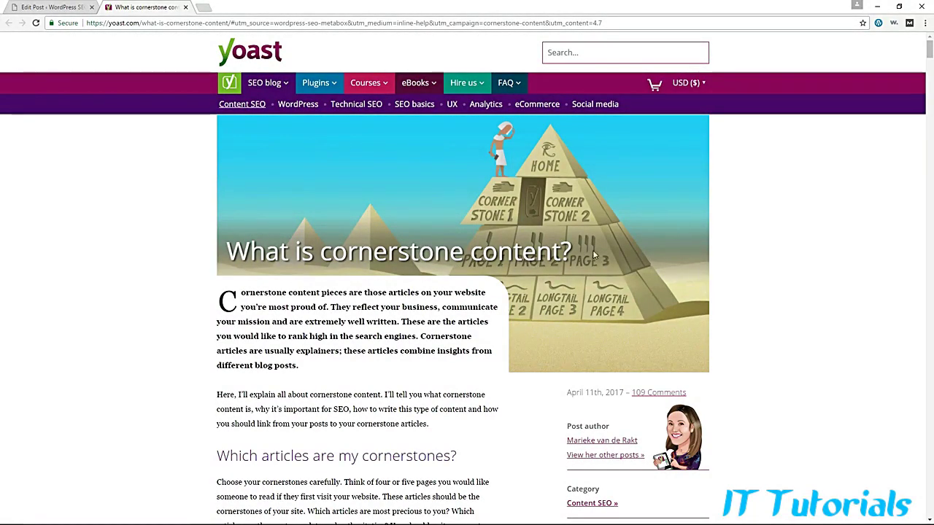
click(51, 7)
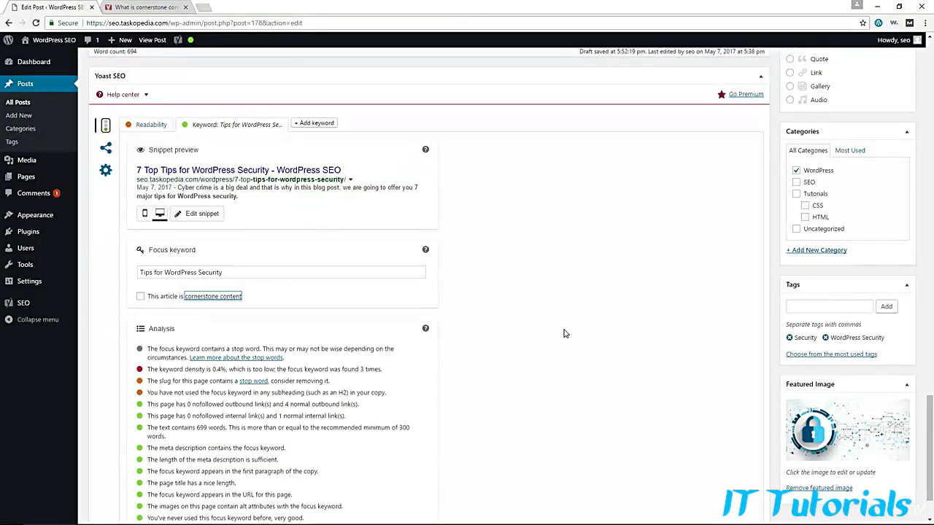
scroll(564, 333, up, 10)
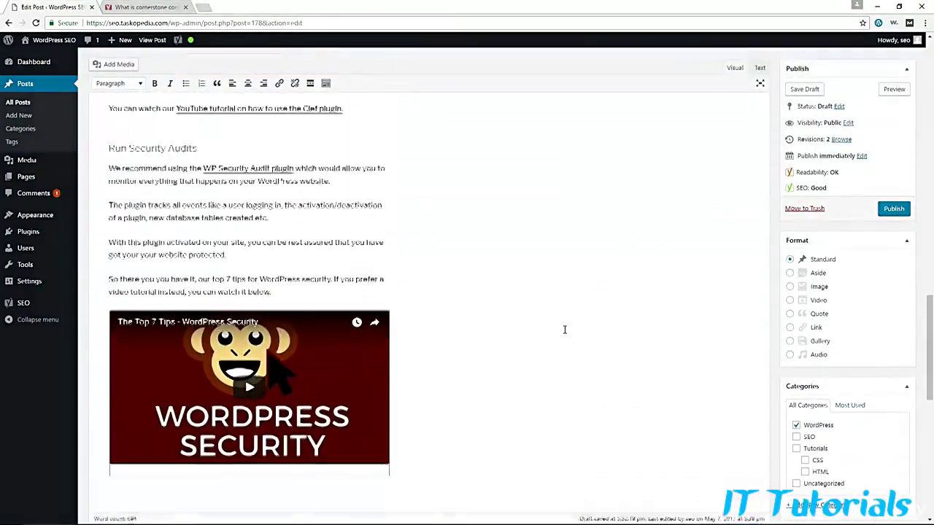